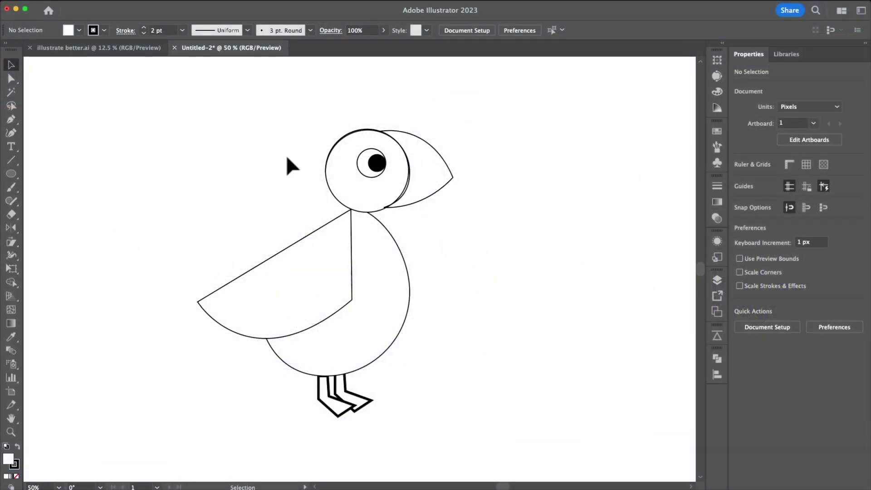
- Draw a perfect circle about 415 px wide over the bird's body, offset toward its front
{"action": "key", "text": "l"}
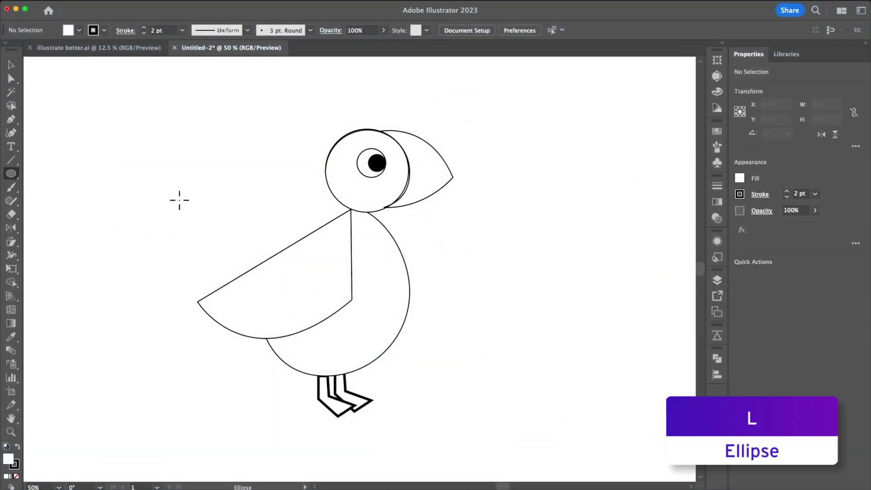
{"action": "key", "text": "shift"}
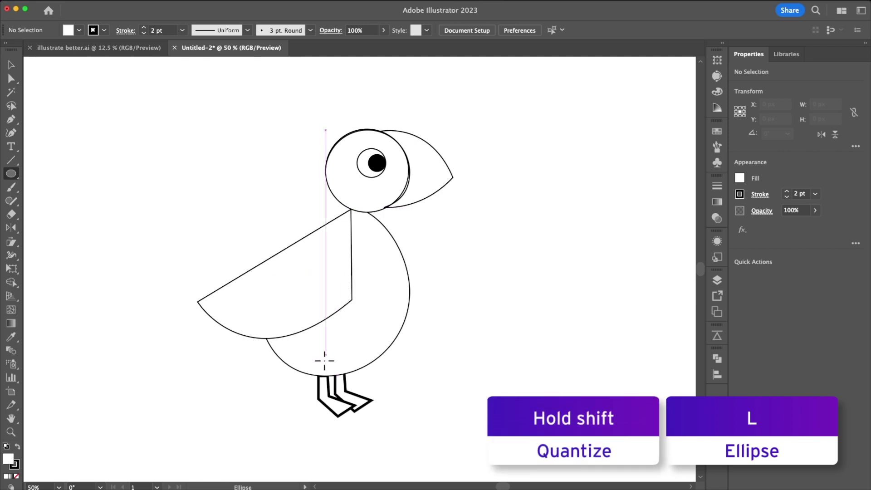
{"action": "mouse_move", "coordinate": [327, 374]}
{"action": "left_mouse_down"}
{"action": "mouse_move", "coordinate": [451, 246]}
{"action": "mouse_move", "coordinate": [466, 207]}
{"action": "left_mouse_up"}
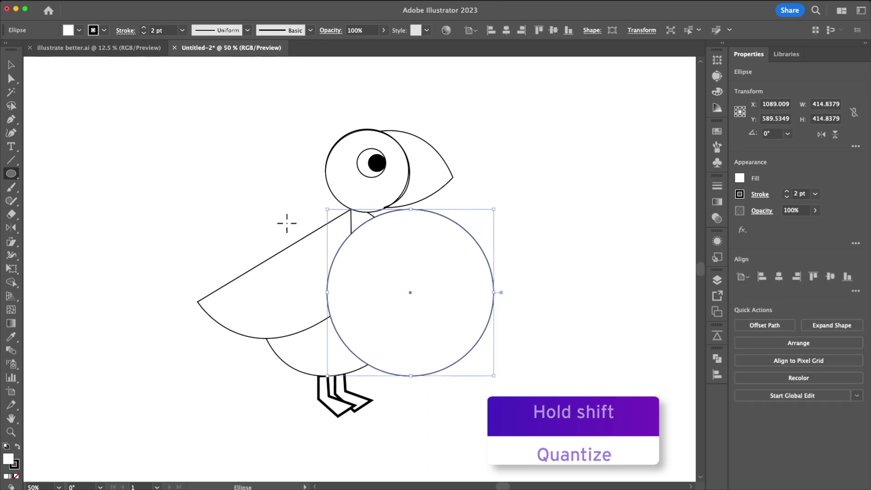
- Remove the circle's fill and give it a 10 pt stroke in colour 323249
{"action": "left_click", "coordinate": [16, 476]}
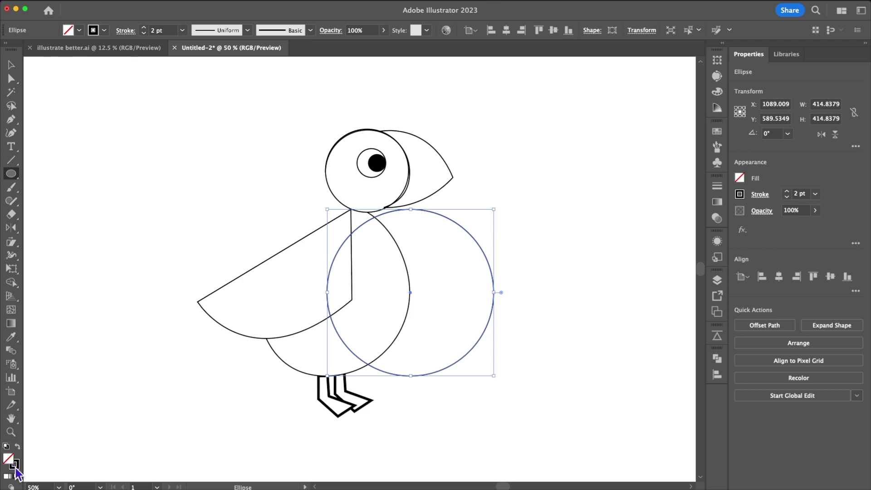
{"action": "left_click", "coordinate": [786, 191]}
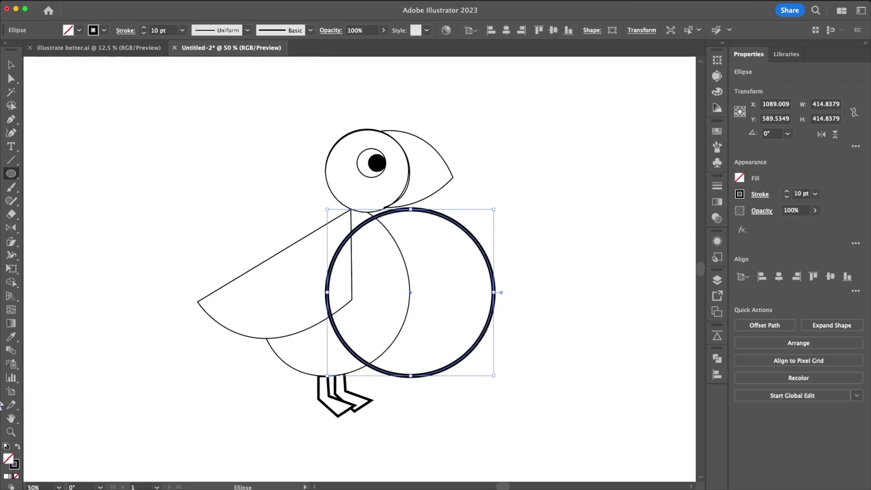
{"action": "double_click", "coordinate": [14, 466]}
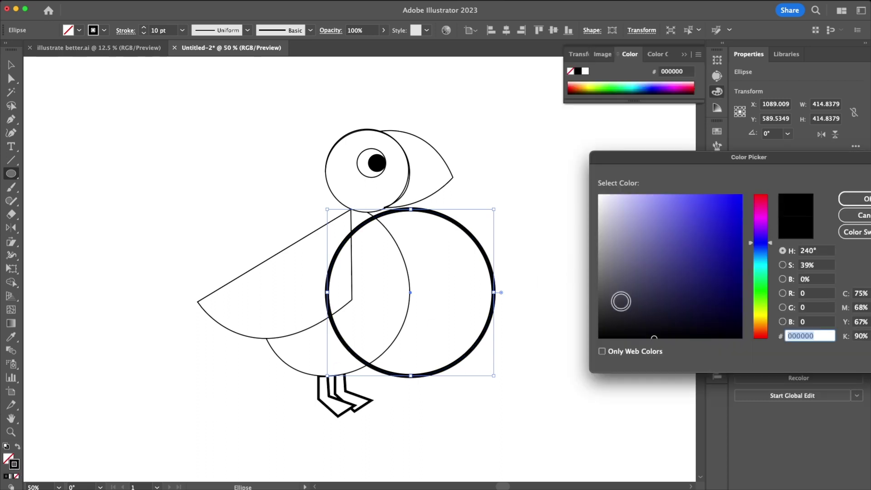
{"action": "type", "text": "37374F"}
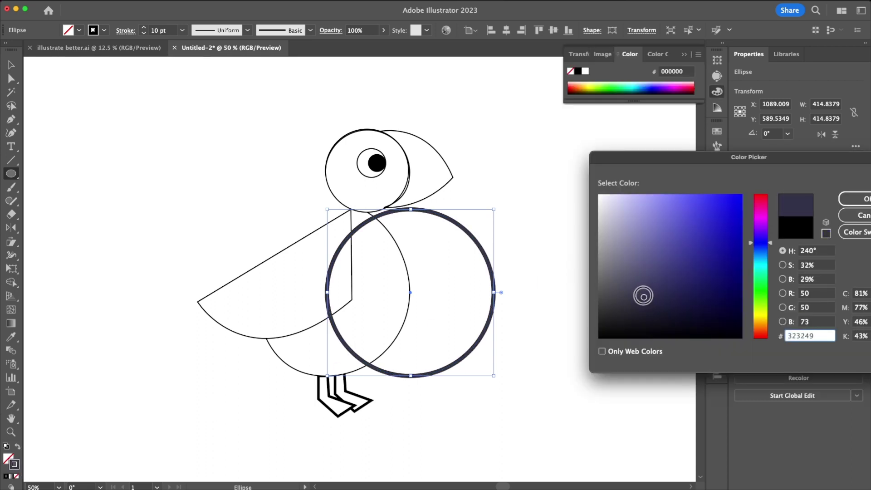
{"action": "key", "text": "Return"}
- Move the large circle onto the bird's body and scale it to about 408 px wide to fit the sketch
{"action": "key", "text": "v"}
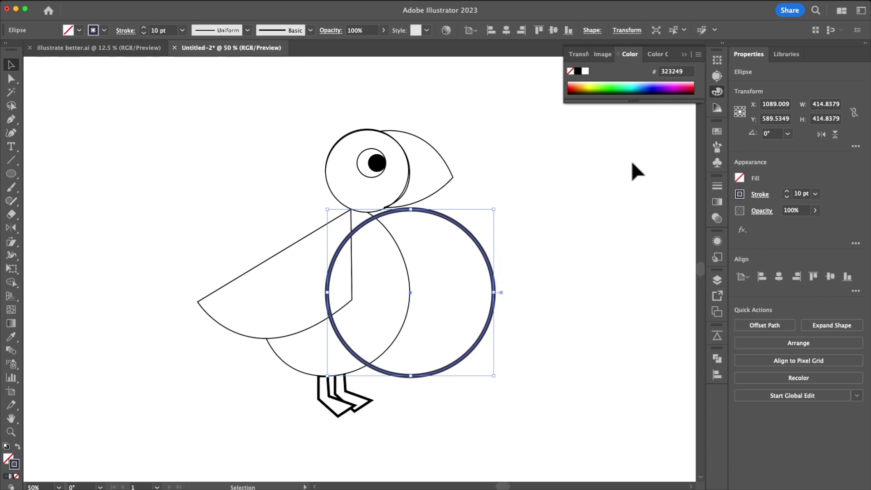
{"action": "left_click", "coordinate": [717, 60]}
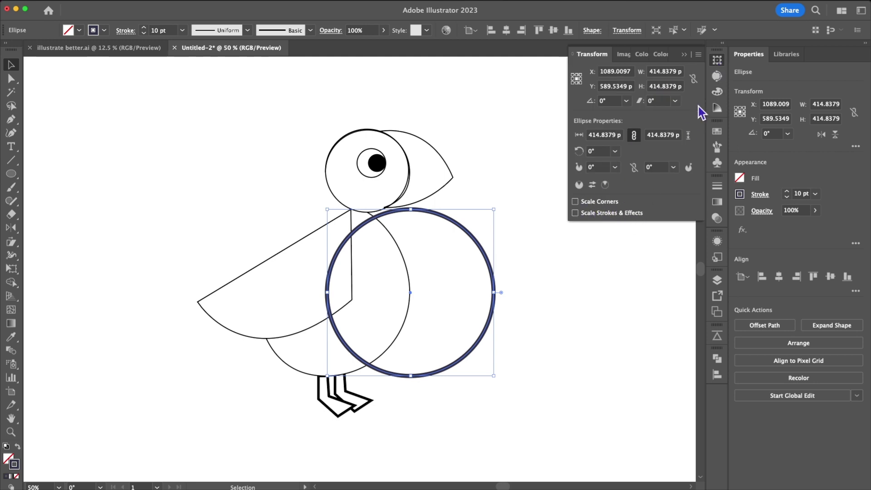
{"action": "left_click", "coordinate": [718, 60]}
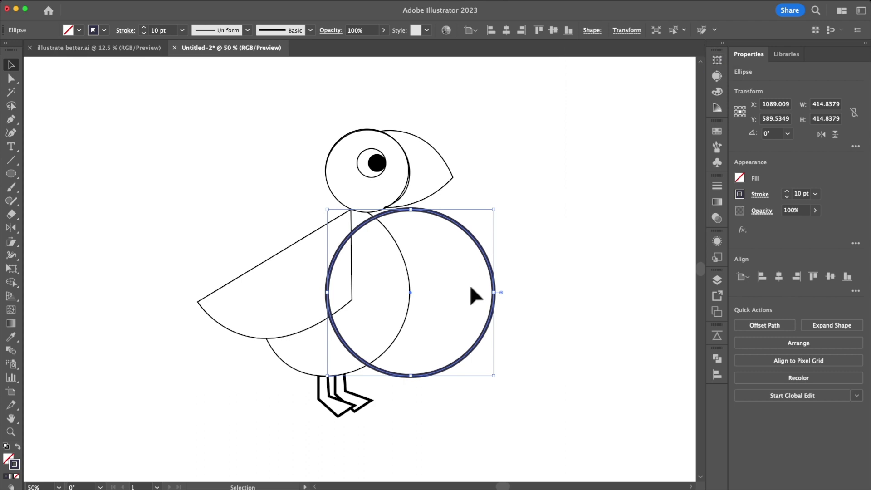
{"action": "left_click_drag", "start_coordinate": [489, 266], "coordinate": [405, 274]}
{"action": "left_click_drag", "start_coordinate": [329, 211], "coordinate": [331, 214]}
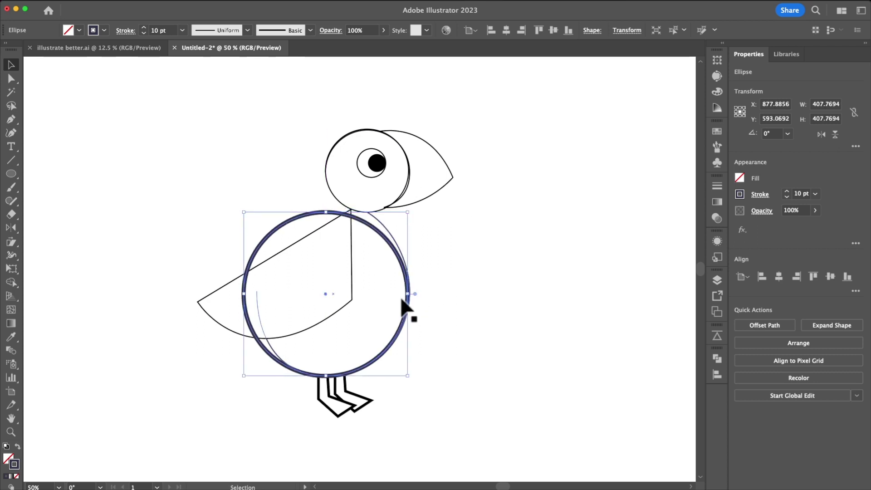
- Add a circle about 207 px wide over the head and another about 76 px wide over the eye
{"action": "key", "text": "l"}
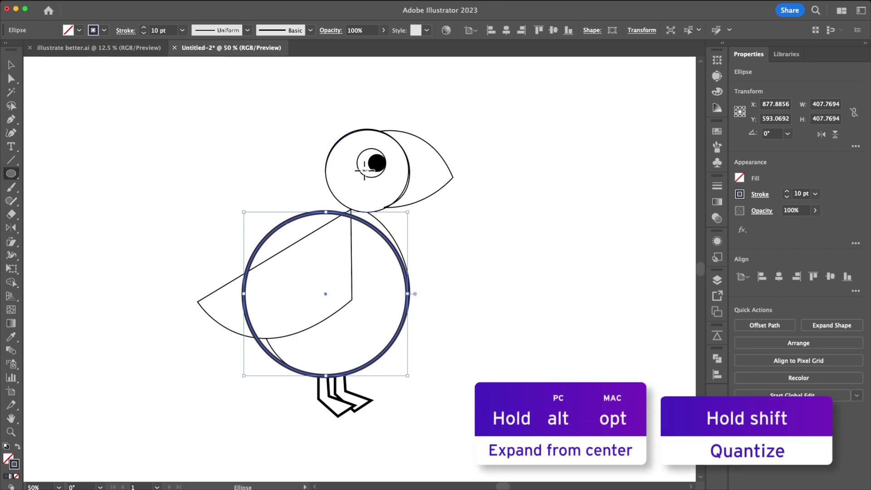
{"action": "left_click_drag", "start_coordinate": [365, 170], "coordinate": [400, 204]}
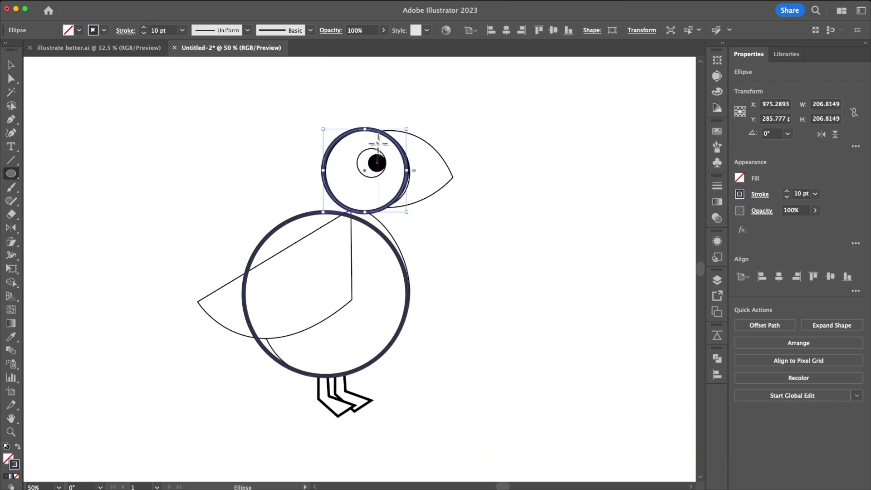
{"action": "key", "text": "v"}
{"action": "left_click", "coordinate": [373, 179]}
{"action": "left_click_drag", "start_coordinate": [364, 212], "coordinate": [385, 167]}
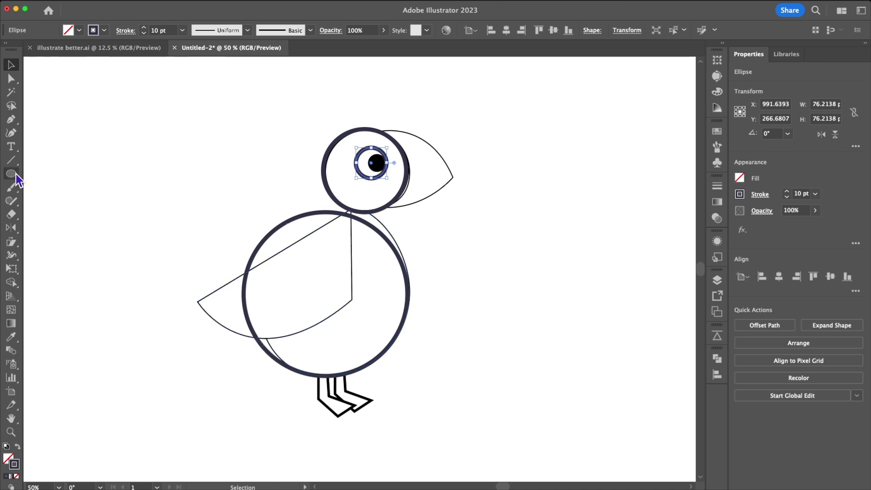
- Draw a rectangle enclosing the wing, from the neck corner to just below the wing's lower edge, and deselect it
{"action": "left_click_drag", "start_coordinate": [15, 173], "coordinate": [59, 178]}
{"action": "key", "text": "m"}
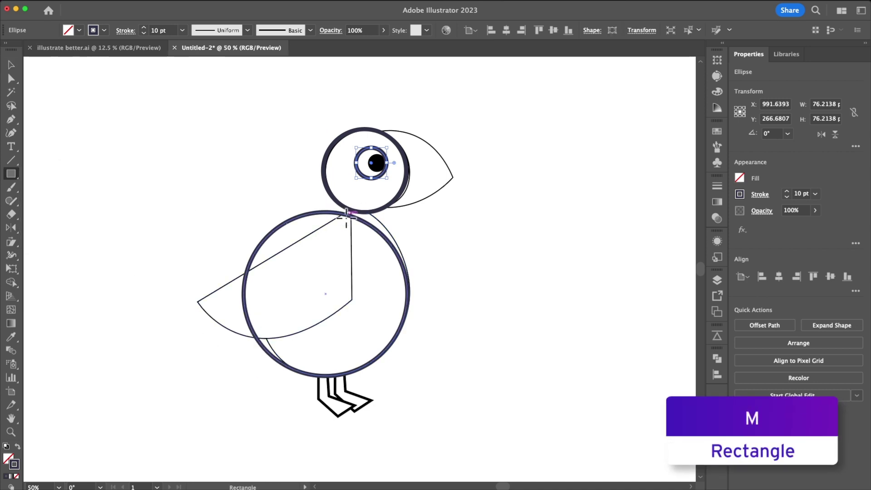
{"action": "left_click_drag", "start_coordinate": [352, 216], "coordinate": [199, 351]}
{"action": "key", "text": "v"}
{"action": "left_click", "coordinate": [503, 131]}
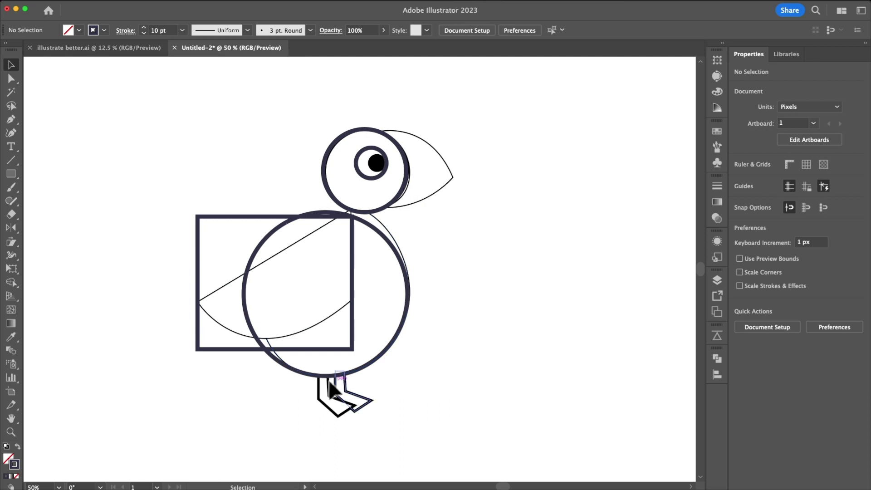
- Delete both legs from inside the sketch group and leave isolation mode
{"action": "left_click", "coordinate": [391, 399]}
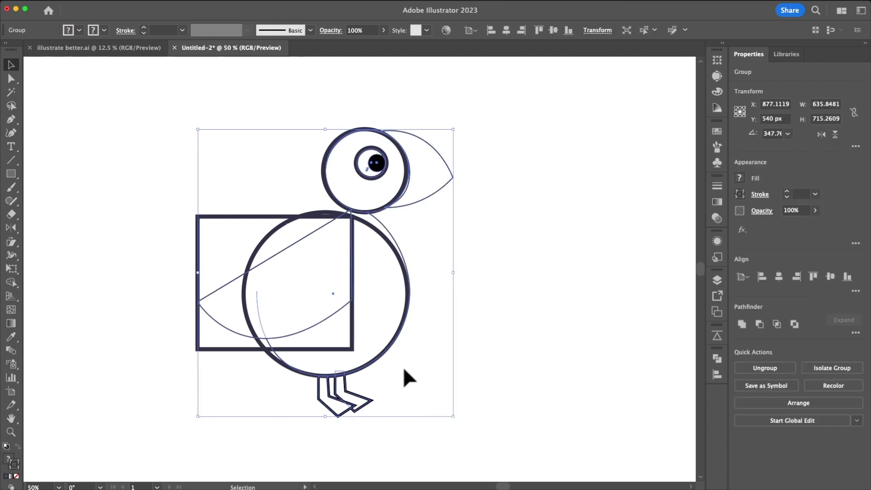
{"action": "double_click", "coordinate": [344, 404]}
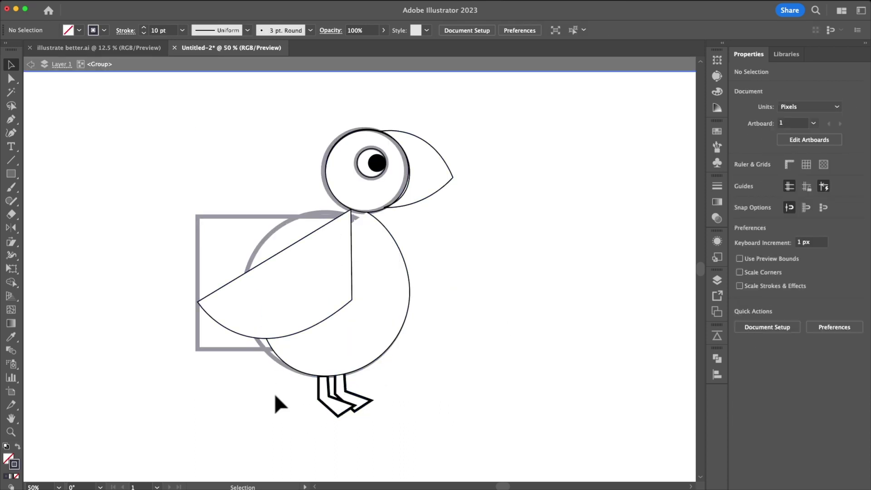
{"action": "left_click_drag", "start_coordinate": [297, 393], "coordinate": [298, 393]}
{"action": "key", "text": "Delete"}
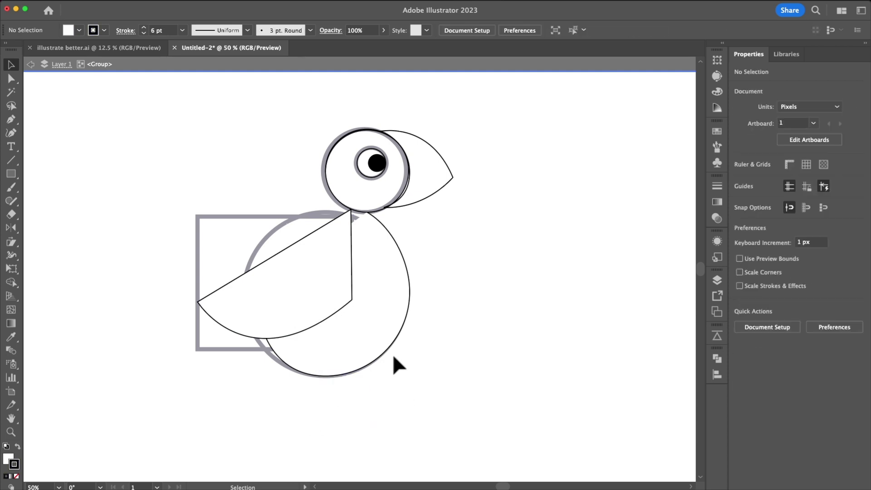
{"action": "double_click", "coordinate": [457, 231]}
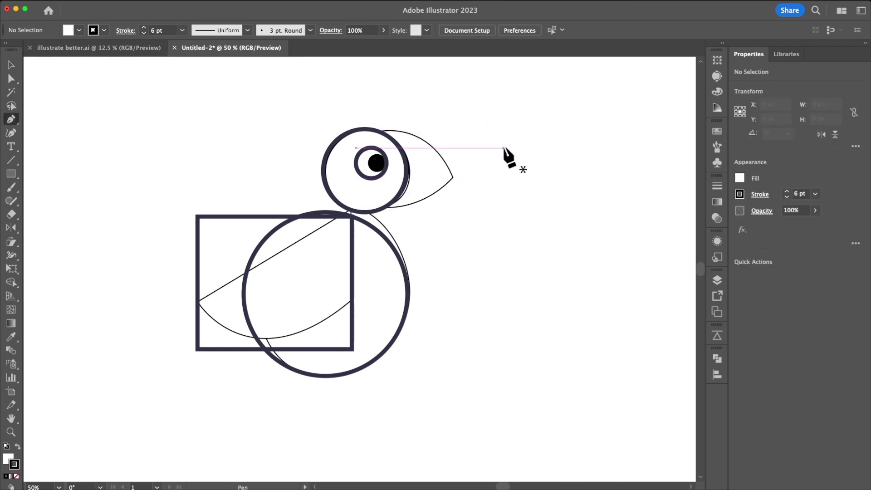
- Draw a circle about 300 px wide over the beak and copy the rectangle's stroke style onto it
{"action": "key", "text": "l"}
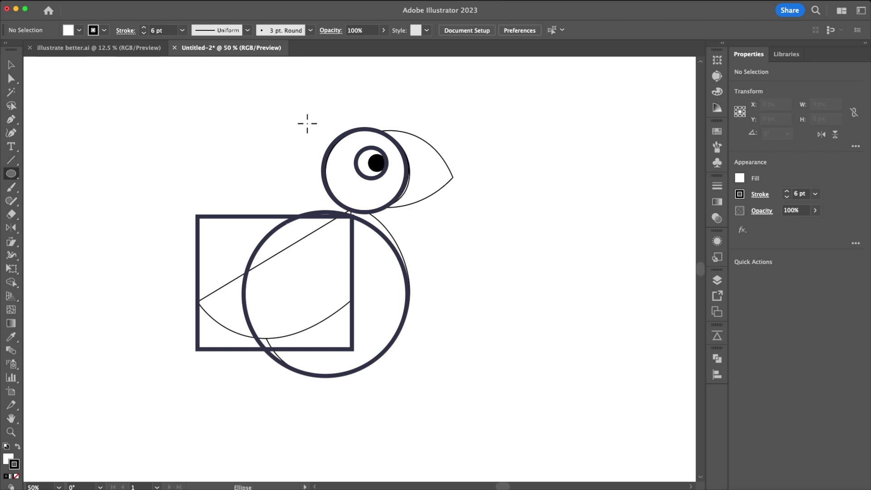
{"action": "left_click_drag", "start_coordinate": [412, 162], "coordinate": [473, 197]}
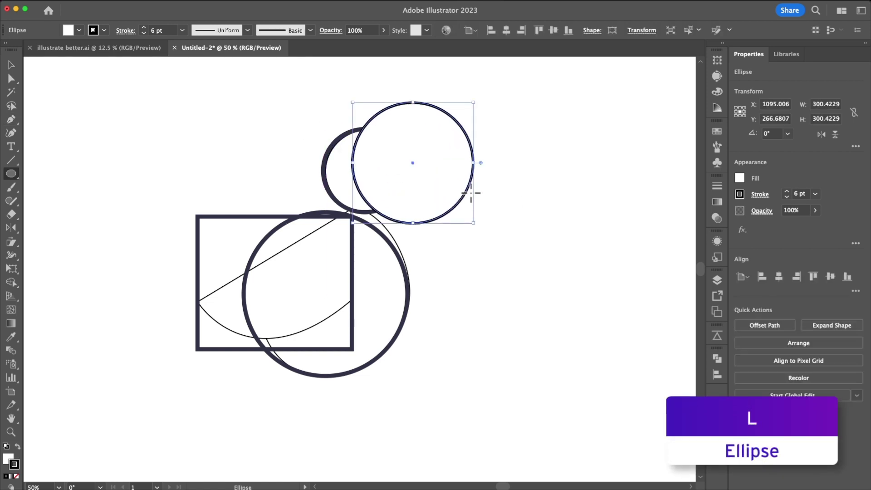
{"action": "key", "text": "i"}
{"action": "left_click", "coordinate": [253, 221]}
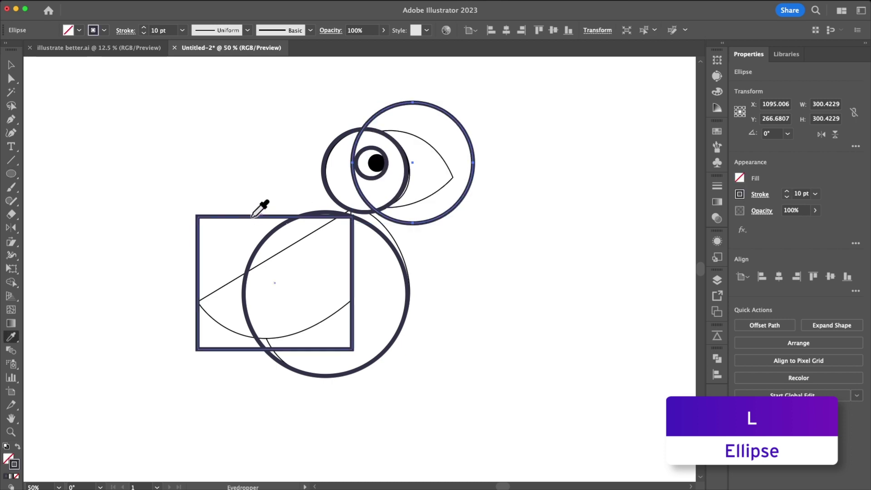
- Enlarge the beak circle to about 419 px, centre it under the eye, and duplicate it upward so the overlap forms the beak
{"action": "key", "text": "v"}
{"action": "left_click_drag", "start_coordinate": [457, 124], "coordinate": [411, 149]}
{"action": "left_click_drag", "start_coordinate": [426, 251], "coordinate": [559, 301]}
{"action": "left_click_drag", "start_coordinate": [467, 183], "coordinate": [449, 183]}
{"action": "left_click_drag", "start_coordinate": [402, 293], "coordinate": [402, 208]}
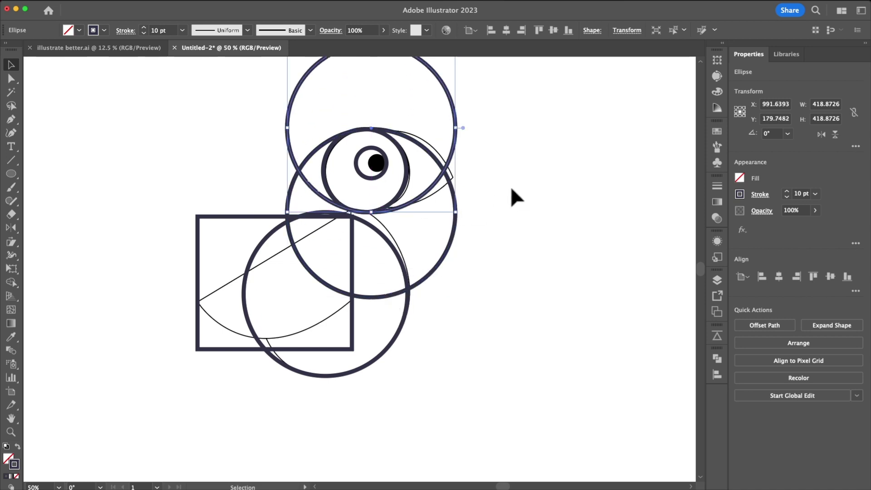
{"action": "left_click", "coordinate": [511, 187]}
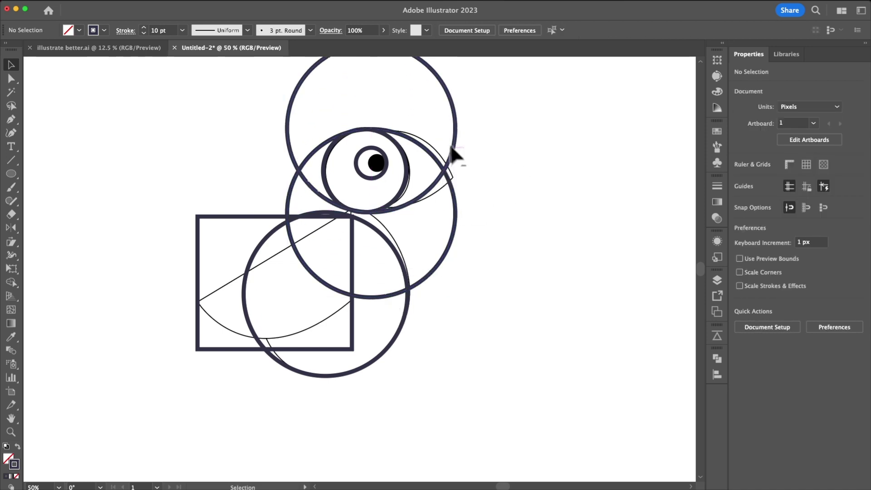
- Check the head and beak shapes in Outline mode, return to Preview, and delete the original sketch group
{"action": "scroll", "coordinate": [448, 145], "scroll_direction": "up", "scroll_amount": 2}
{"action": "left_click_drag", "start_coordinate": [493, 216], "coordinate": [557, 215]}
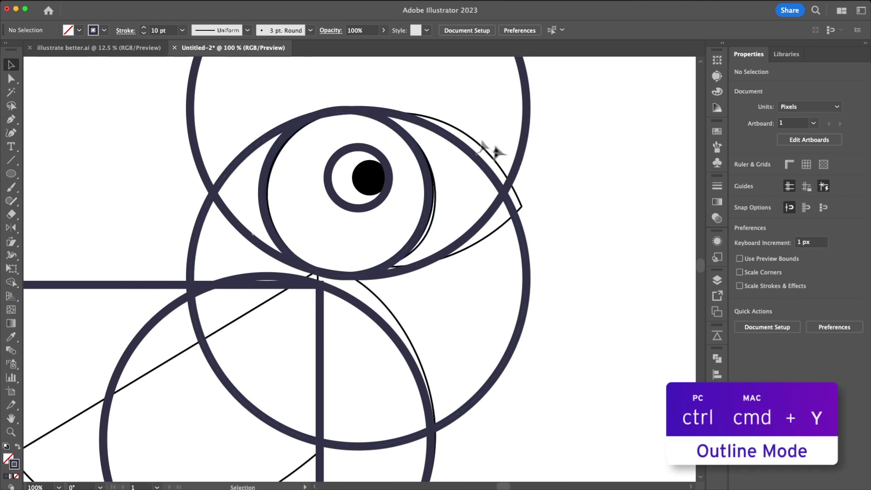
{"action": "key", "text": "super+y"}
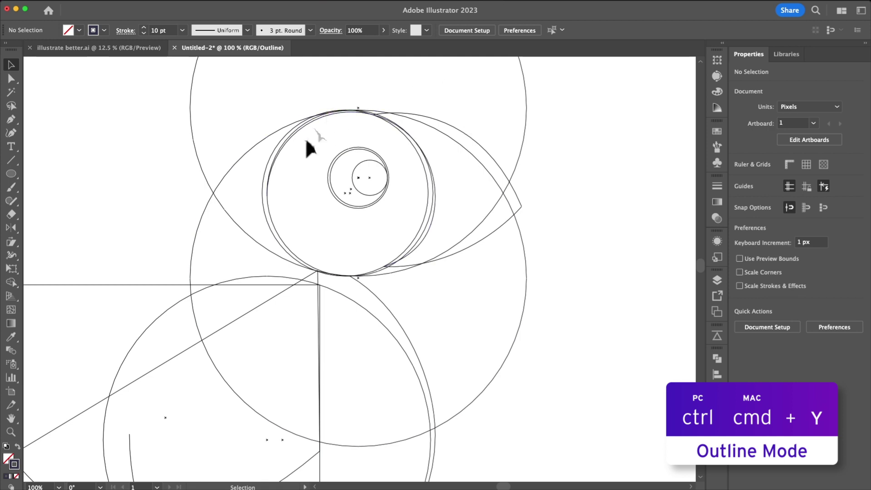
{"action": "key", "text": "super+y"}
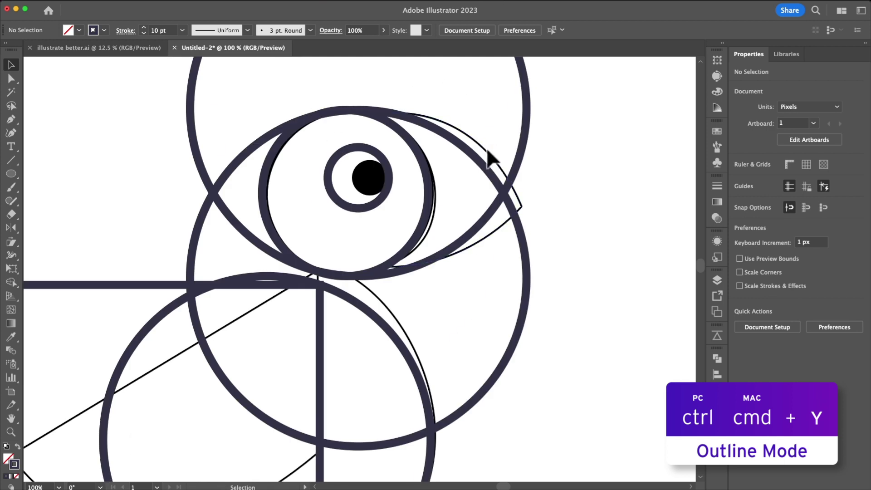
{"action": "left_click", "coordinate": [488, 153]}
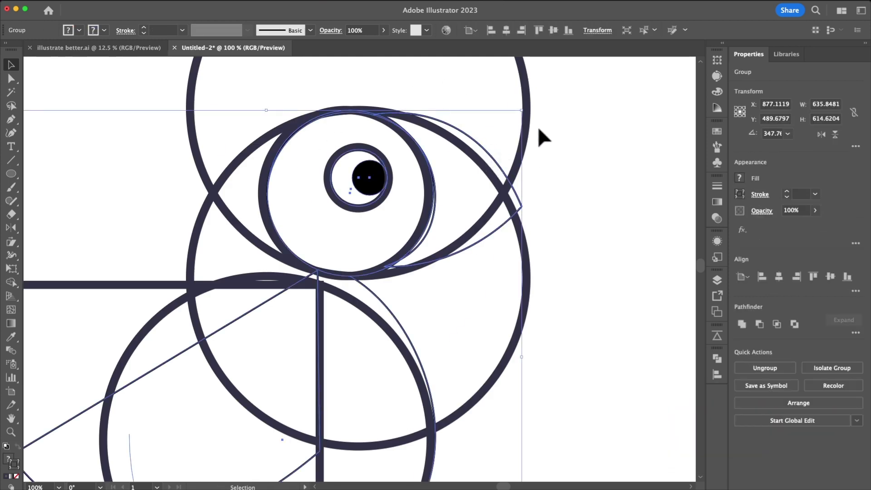
{"action": "key", "text": "Delete"}
- Switch to Outline mode for a close inspection of the head and beak circles
{"action": "scroll", "coordinate": [482, 166], "scroll_direction": "left", "scroll_amount": 2}
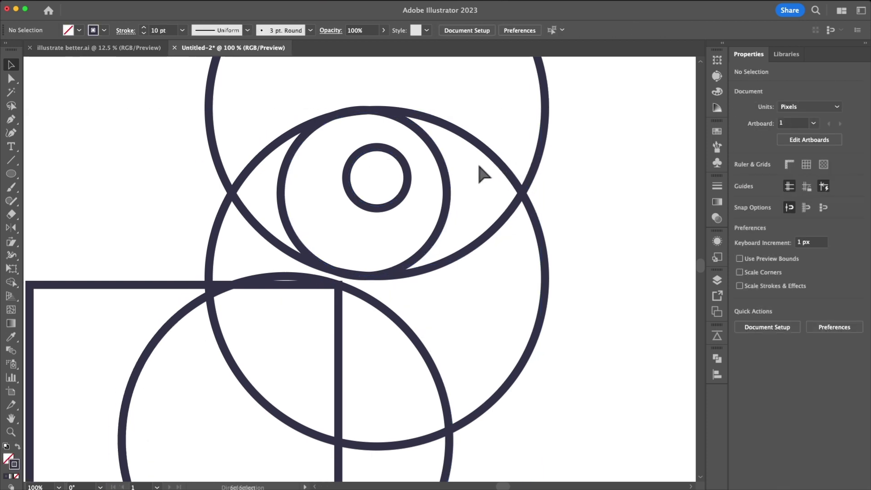
{"action": "scroll", "coordinate": [483, 173], "scroll_direction": "down", "scroll_amount": 3}
{"action": "scroll", "coordinate": [481, 166], "scroll_direction": "up", "scroll_amount": 5}
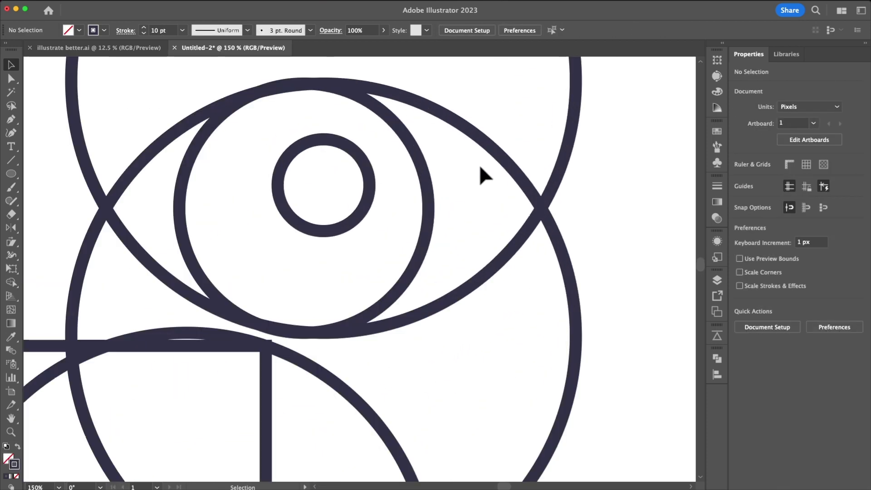
{"action": "scroll", "coordinate": [480, 167], "scroll_direction": "down", "scroll_amount": 2}
{"action": "scroll", "coordinate": [482, 164], "scroll_direction": "up", "scroll_amount": 1}
{"action": "key", "text": "super+y"}
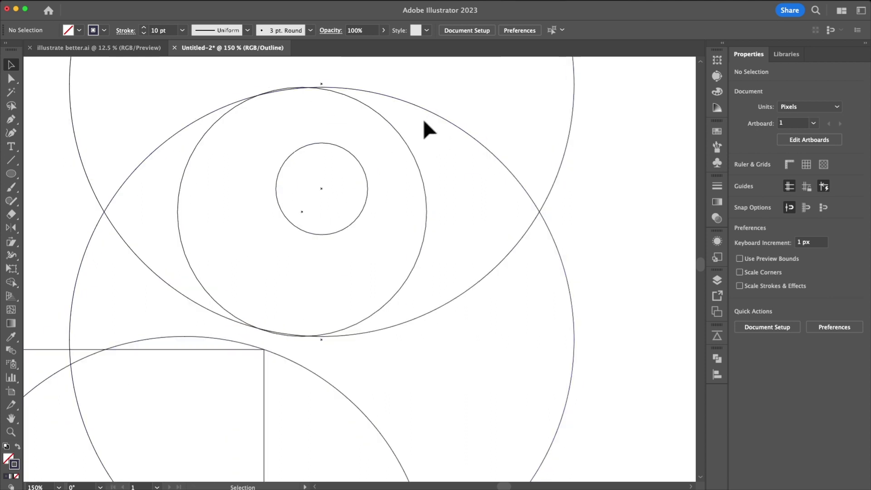
{"action": "scroll", "coordinate": [307, 121], "scroll_direction": "up", "scroll_amount": 2}
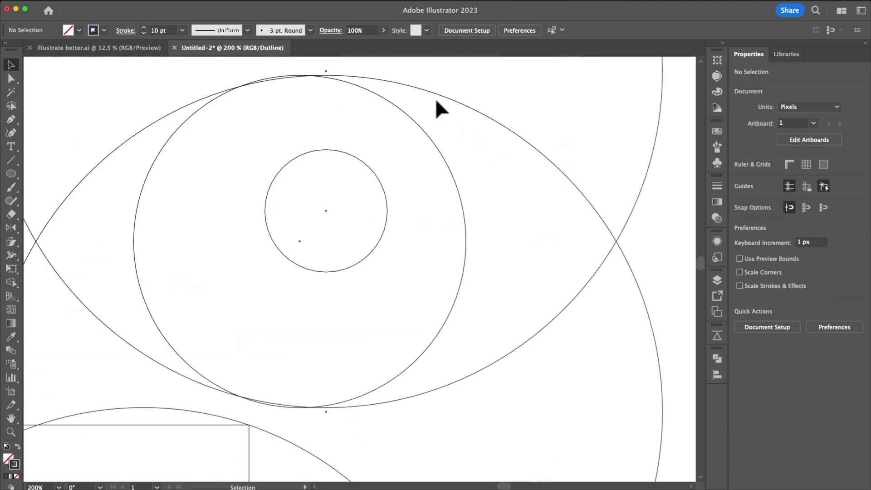
- Align the top of the lower beak circle with the top of the head circle, nudging it up 1 px
{"action": "left_click_drag", "start_coordinate": [443, 95], "coordinate": [421, 149]}
{"action": "key", "text": "space"}
{"action": "scroll", "coordinate": [377, 113], "scroll_direction": "up", "scroll_amount": 2}
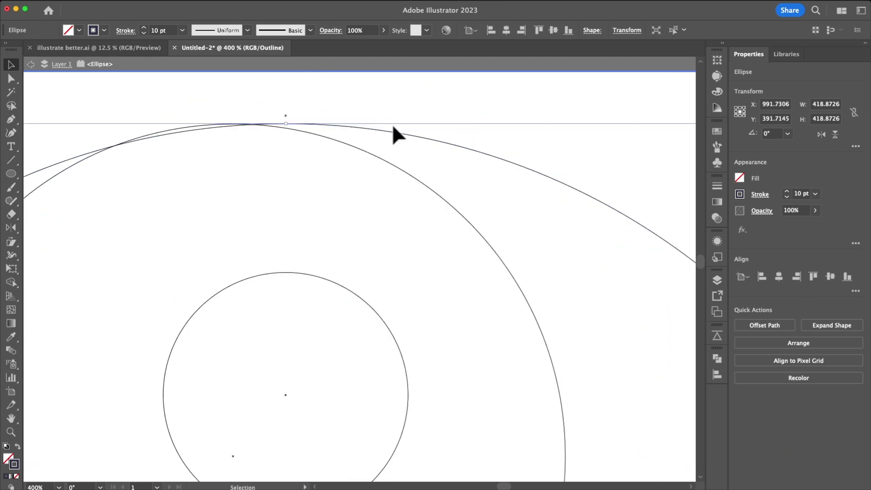
{"action": "key", "text": "Up"}
{"action": "scroll", "coordinate": [391, 132], "scroll_direction": "down", "scroll_amount": 1}
{"action": "scroll", "coordinate": [379, 142], "scroll_direction": "down", "scroll_amount": 10}
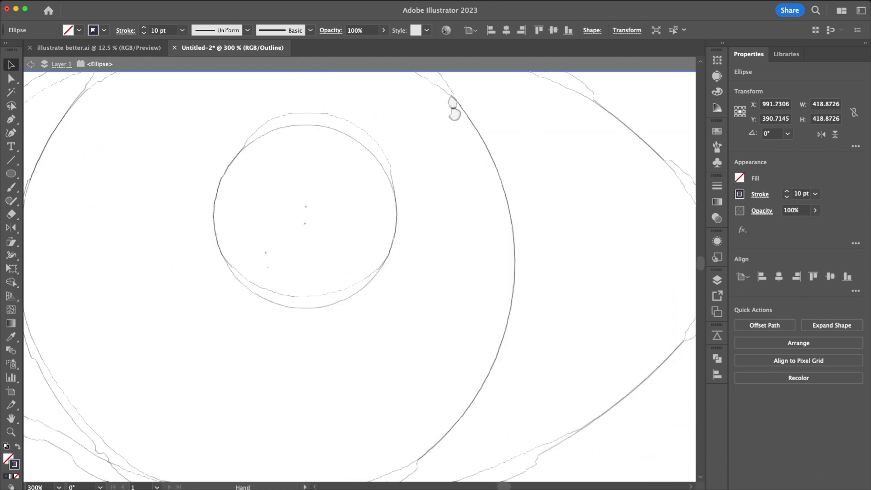
- Align the bottom of the upper beak circle with the bottom of the head circle, deselect it, and return to Preview mode
{"action": "key", "text": "super+shift+a"}
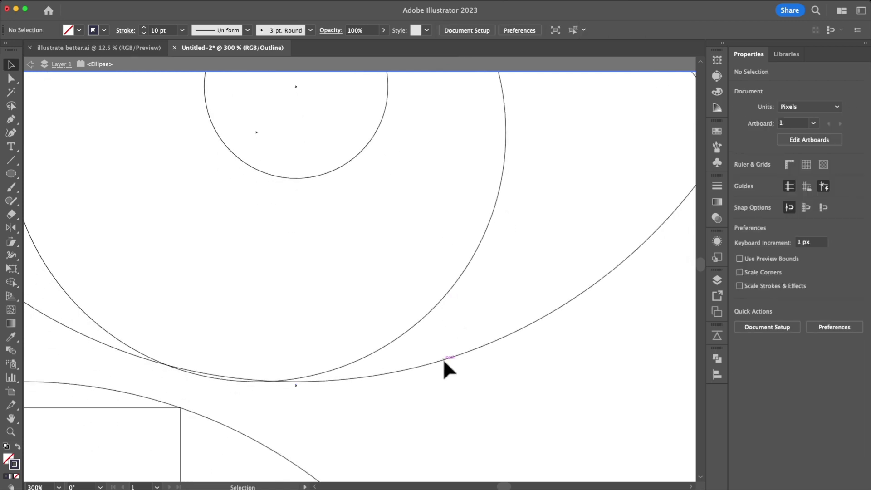
{"action": "left_click_drag", "start_coordinate": [448, 358], "coordinate": [450, 359]}
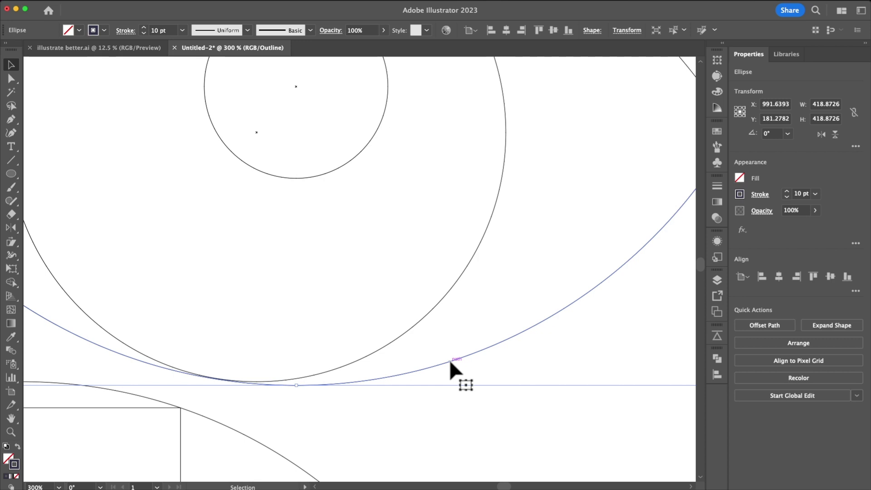
{"action": "scroll", "coordinate": [194, 383], "scroll_direction": "up", "scroll_amount": 3}
{"action": "left_click_drag", "start_coordinate": [282, 388], "coordinate": [283, 386]}
{"action": "scroll", "coordinate": [280, 377], "scroll_direction": "down", "scroll_amount": 2}
{"action": "scroll", "coordinate": [279, 379], "scroll_direction": "down", "scroll_amount": 5}
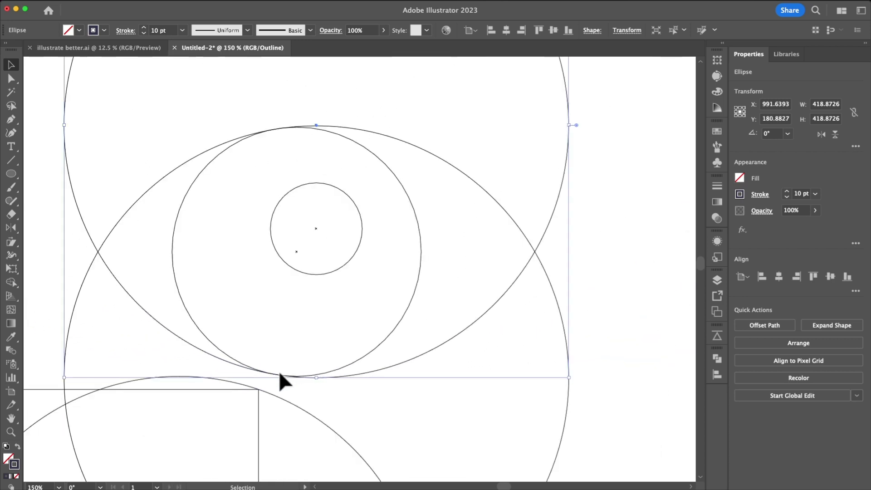
{"action": "left_click_drag", "start_coordinate": [502, 286], "coordinate": [519, 240]}
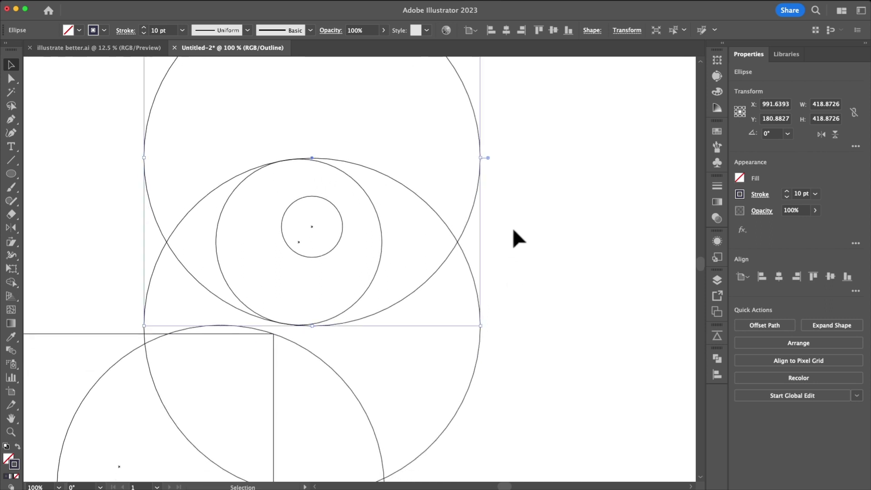
{"action": "left_click", "coordinate": [514, 217]}
{"action": "key", "text": "super+y"}
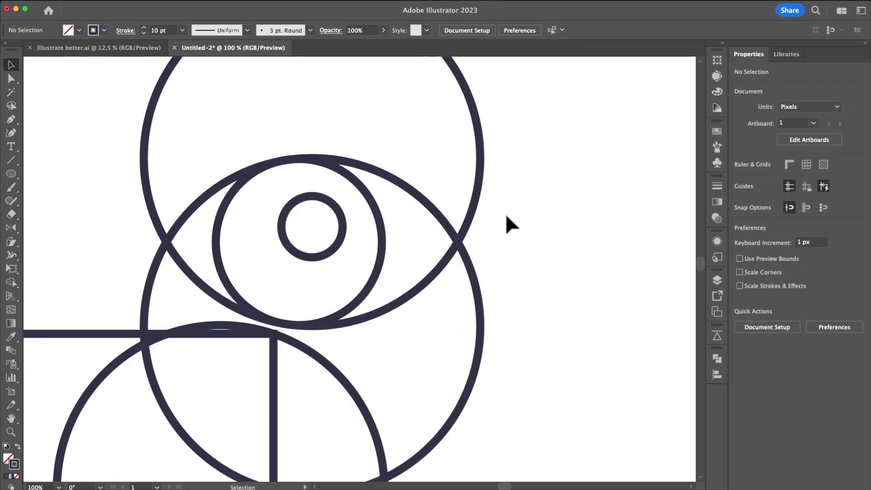
- Select the head circle and both beak circles, and extract the beak area beyond the head as its own shape with Shape Builder
{"action": "left_click_drag", "start_coordinate": [369, 267], "coordinate": [453, 249]}
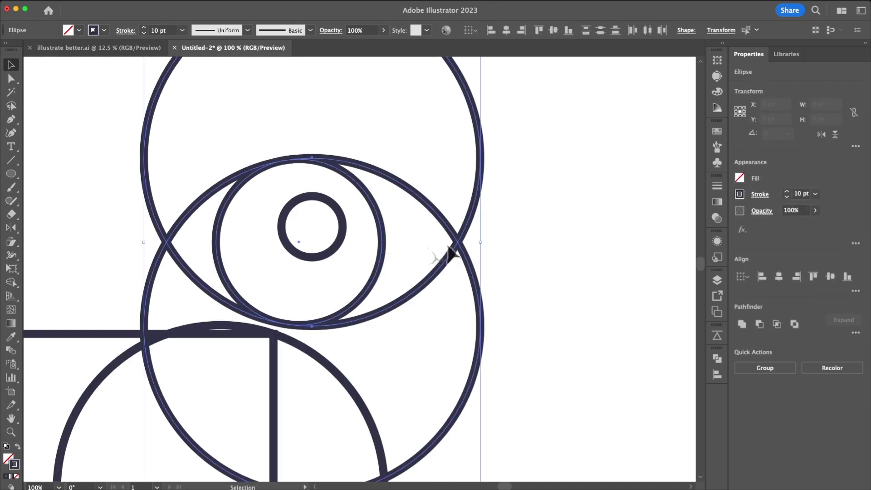
{"action": "key", "text": "shift+m"}
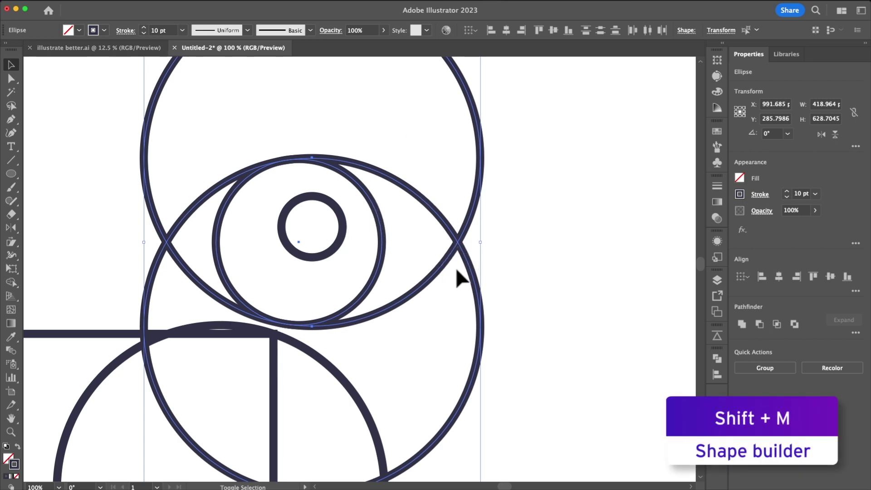
{"action": "key", "text": "shift+m"}
{"action": "left_click", "coordinate": [422, 235]}
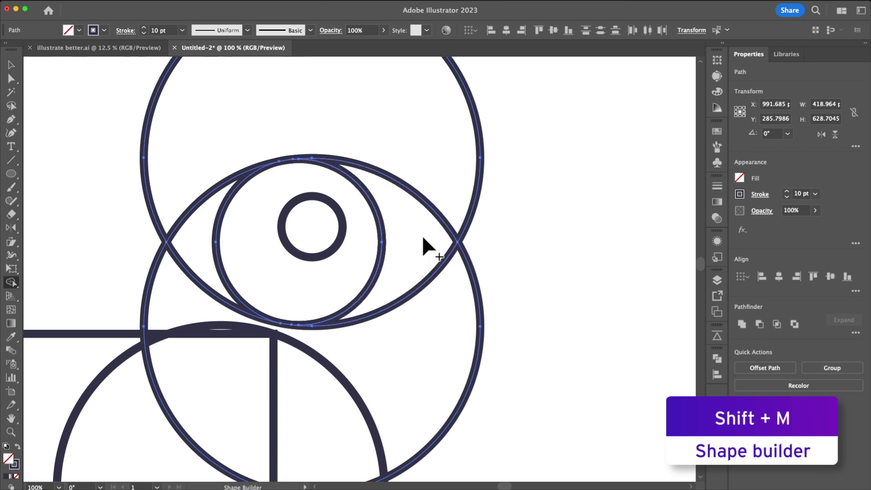
- Delete the leftover upper and lower beak circle pieces outside the head and beak
{"action": "key", "text": "v"}
{"action": "left_click", "coordinate": [496, 226]}
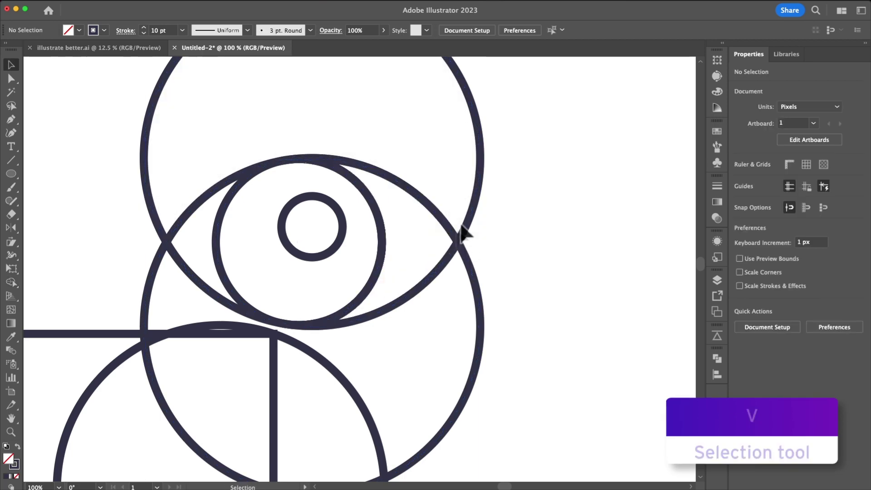
{"action": "left_click", "coordinate": [473, 217]}
{"action": "key", "text": "Delete"}
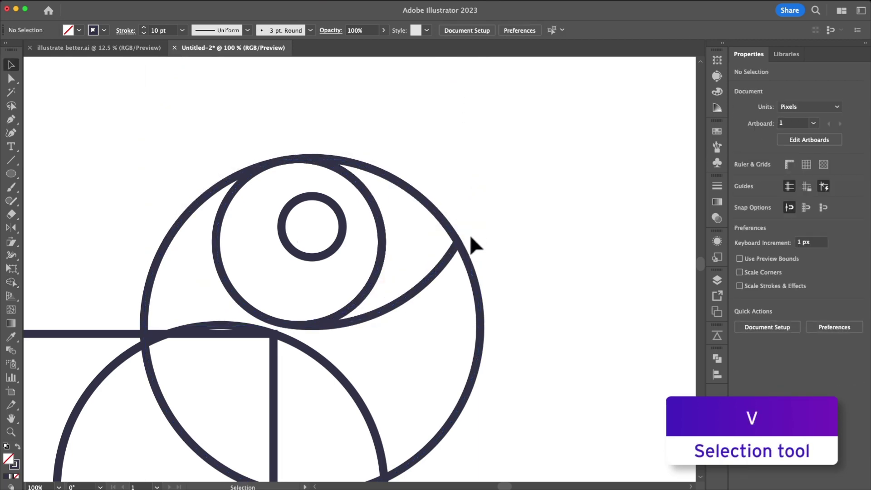
{"action": "left_click", "coordinate": [469, 266]}
{"action": "key", "text": "Delete"}
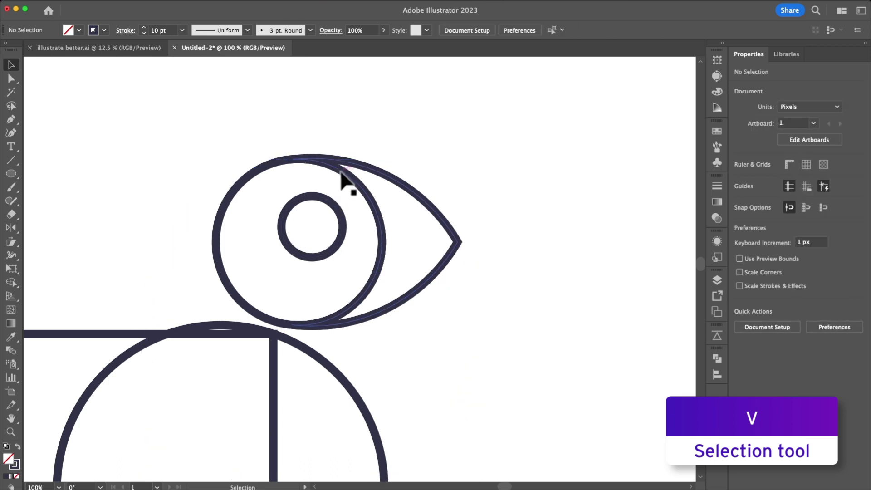
- Check that the head and beak are separate shapes by moving each one aside and undoing each move
{"action": "left_click_drag", "start_coordinate": [279, 162], "coordinate": [184, 169]}
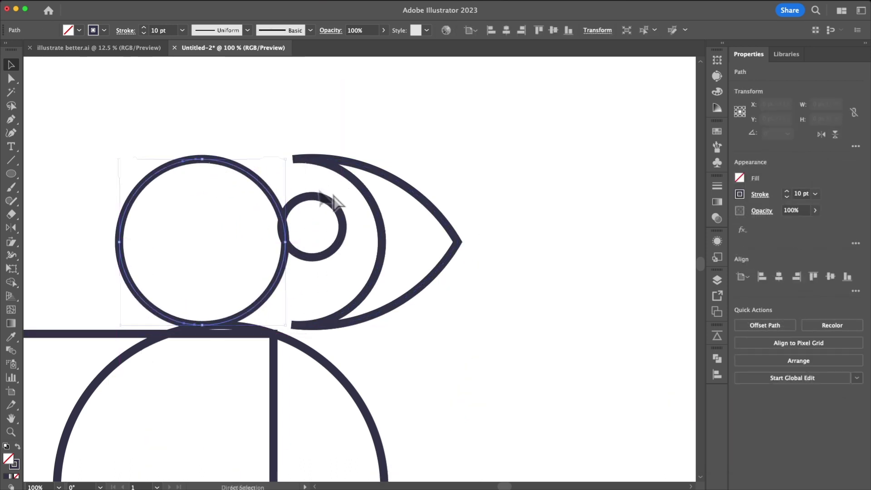
{"action": "key", "text": "super+z"}
{"action": "left_click_drag", "start_coordinate": [430, 207], "coordinate": [482, 194]}
{"action": "key", "text": "super+z"}
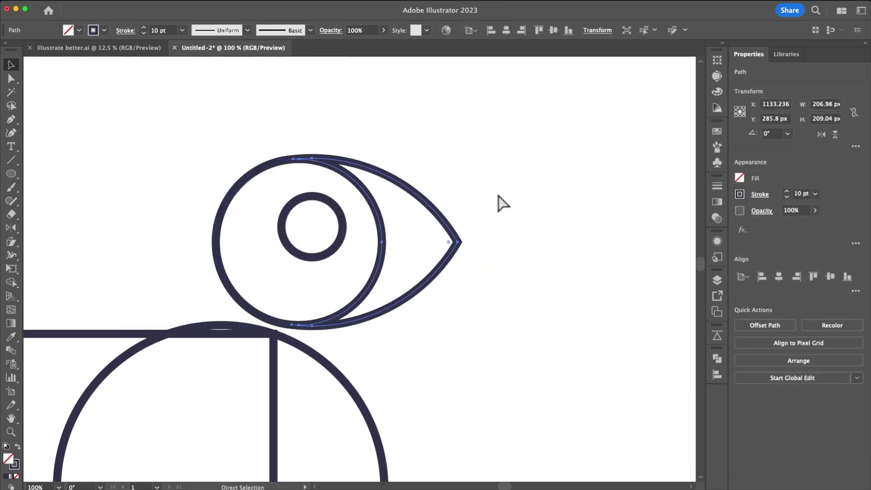
{"action": "left_click", "coordinate": [508, 186]}
- Add an anchor point on the upper-right arc of the body circle with the Pen tool
{"action": "scroll", "coordinate": [386, 243], "scroll_direction": "down", "scroll_amount": 1}
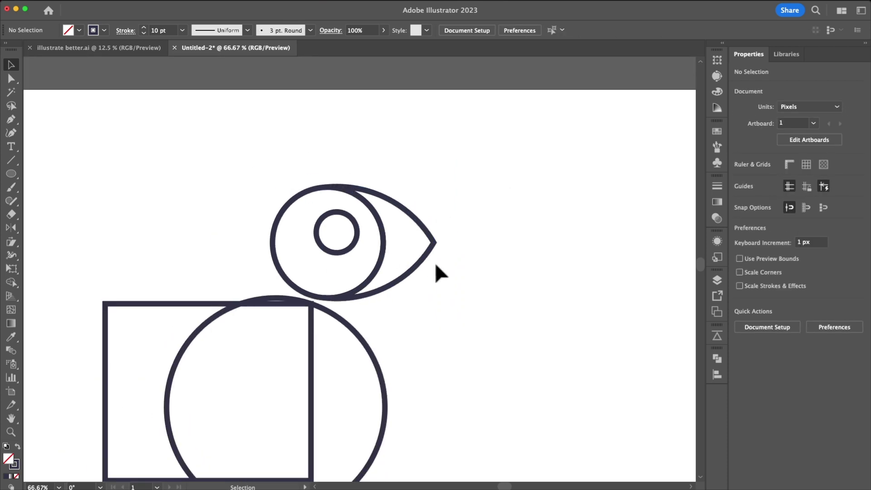
{"action": "left_click_drag", "start_coordinate": [447, 271], "coordinate": [471, 197]}
{"action": "mouse_move", "coordinate": [437, 245]}
{"action": "left_mouse_down"}
{"action": "mouse_move", "coordinate": [511, 237]}
{"action": "mouse_move", "coordinate": [494, 237]}
{"action": "left_mouse_up"}
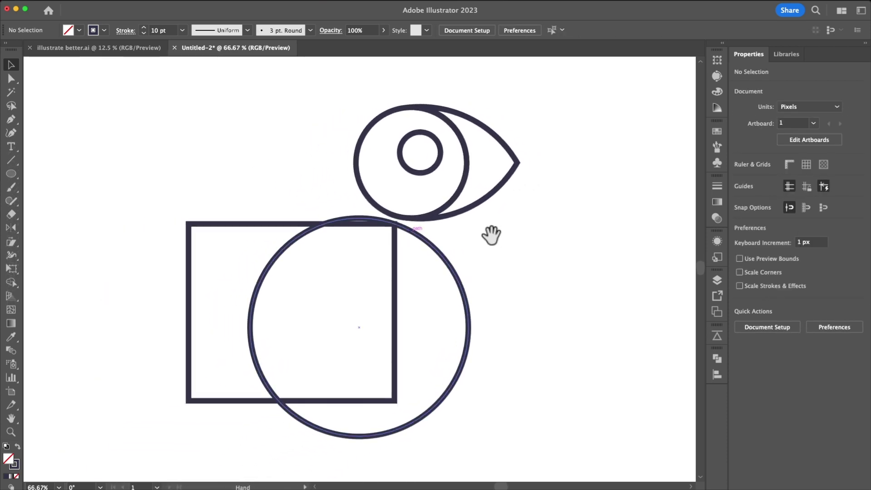
{"action": "left_click", "coordinate": [434, 253]}
{"action": "scroll", "coordinate": [433, 254], "scroll_direction": "up", "scroll_amount": 2}
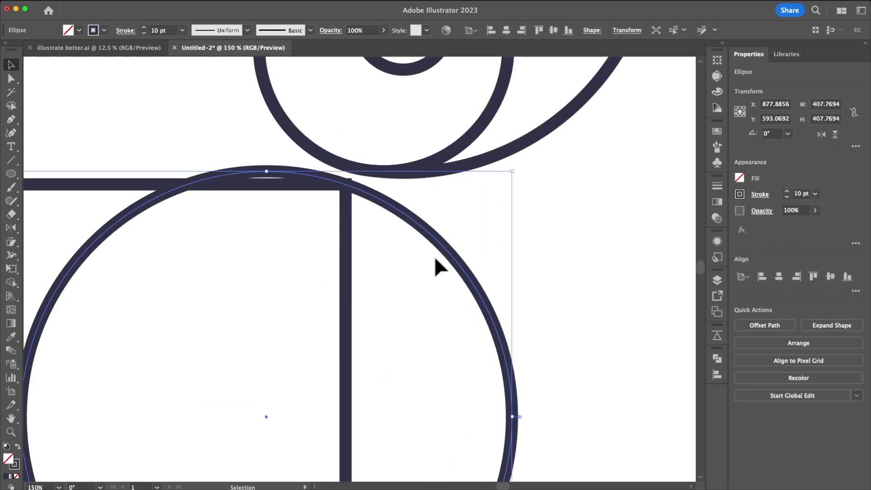
{"action": "key", "text": "p"}
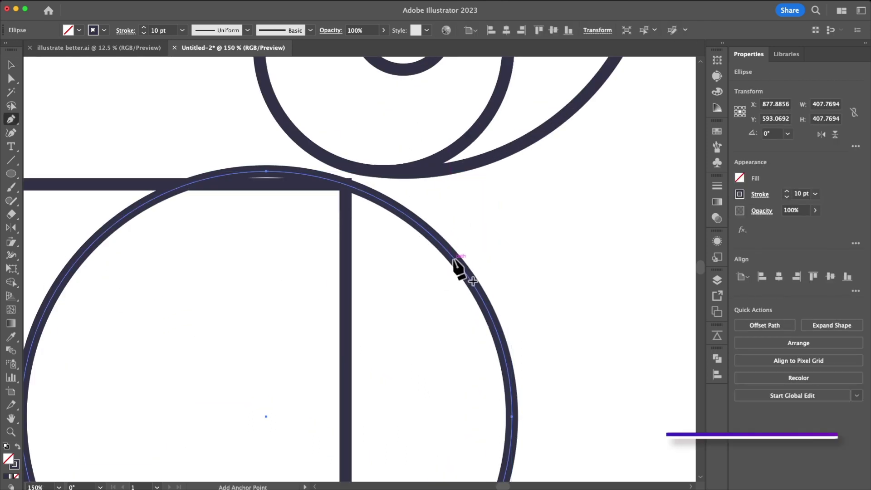
{"action": "left_click", "coordinate": [454, 259]}
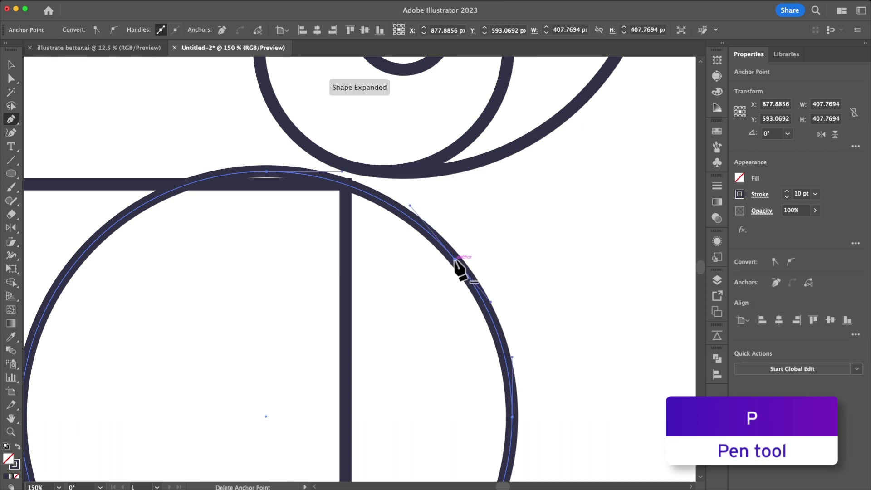
- Add an anchor point on the head circle's lower-left arc and delete the anchor near its base to open the neck gap
{"action": "left_click", "coordinate": [323, 155]}
{"action": "left_click_drag", "start_coordinate": [471, 202], "coordinate": [468, 270]}
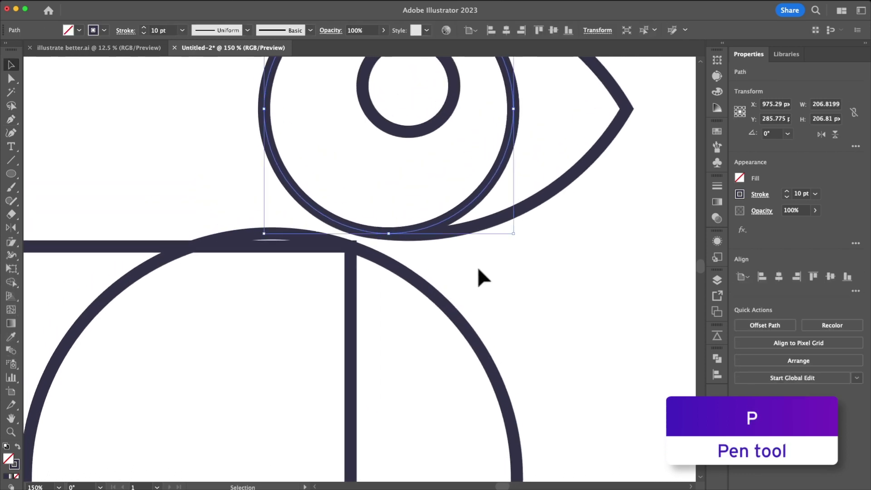
{"action": "key", "text": "p"}
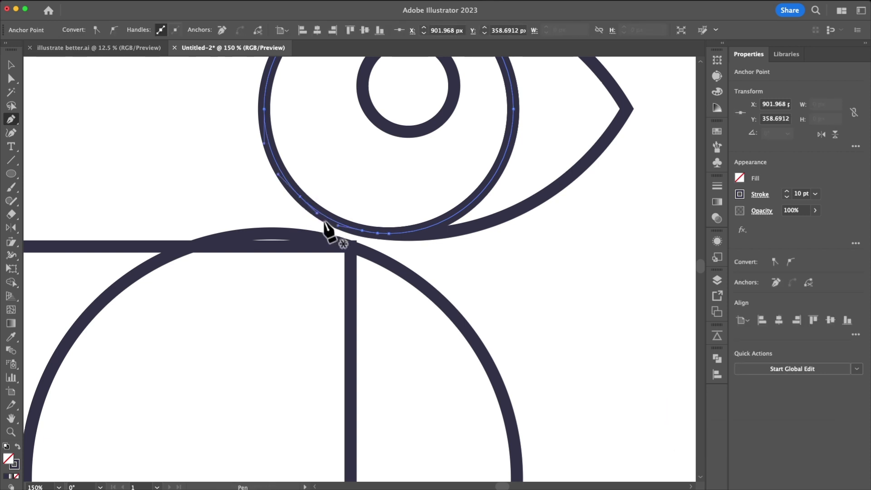
{"action": "key", "text": "a"}
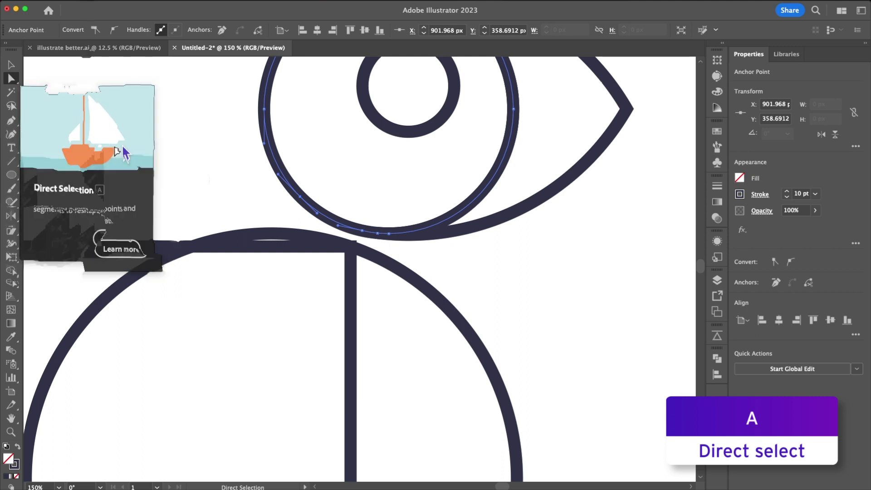
{"action": "left_click", "coordinate": [362, 230]}
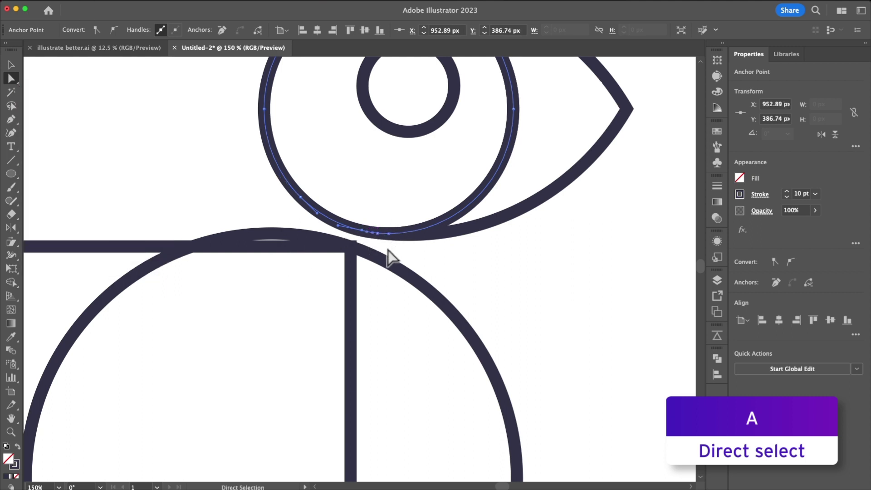
{"action": "key", "text": "BackSpace"}
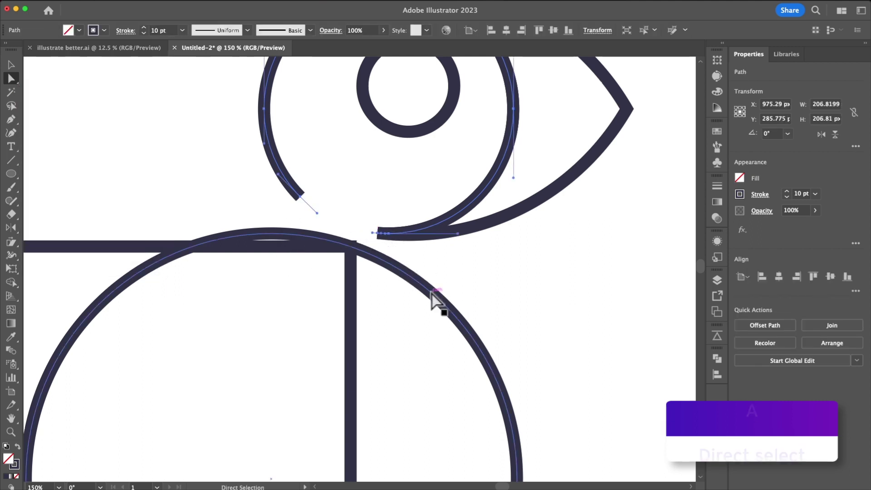
- Add an anchor between the body circle's top and its upper-right point, and delete it to open the body outline
{"action": "left_click", "coordinate": [431, 292]}
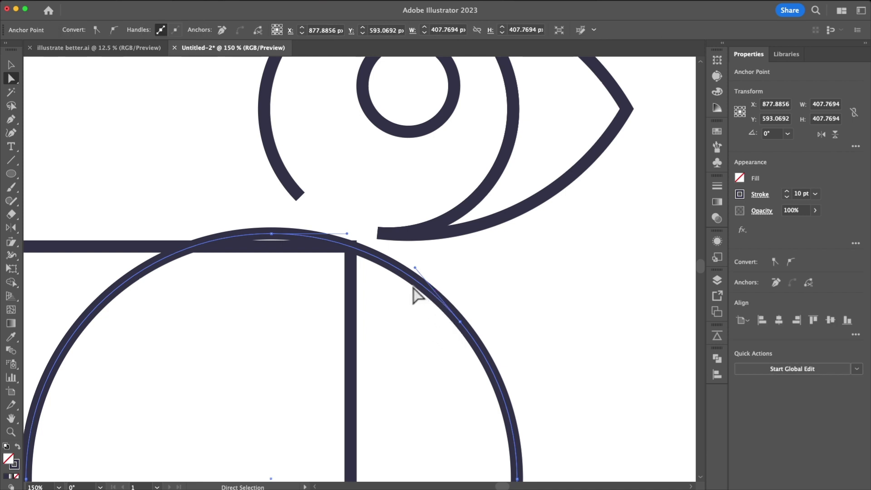
{"action": "key", "text": "p"}
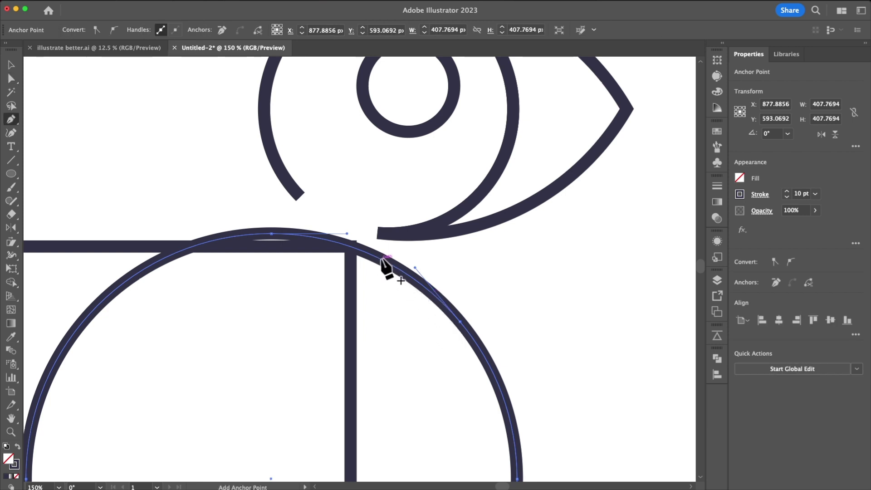
{"action": "left_click", "coordinate": [381, 259]}
{"action": "key", "text": "a"}
{"action": "key", "text": "BackSpace"}
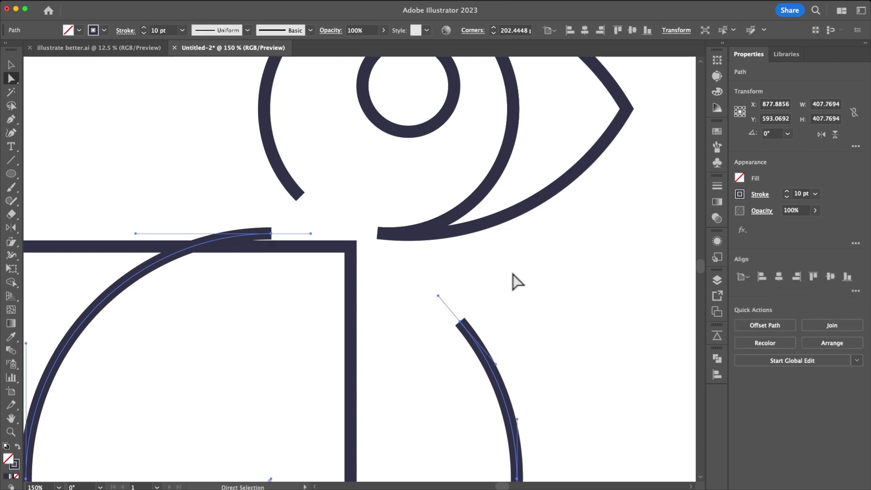
- Connect the body's open upper-right end to the head's open lower-left end with a straight Pen tool line
{"action": "scroll", "coordinate": [358, 263], "scroll_direction": "down", "scroll_amount": 3}
{"action": "scroll", "coordinate": [388, 292], "scroll_direction": "up", "scroll_amount": 2}
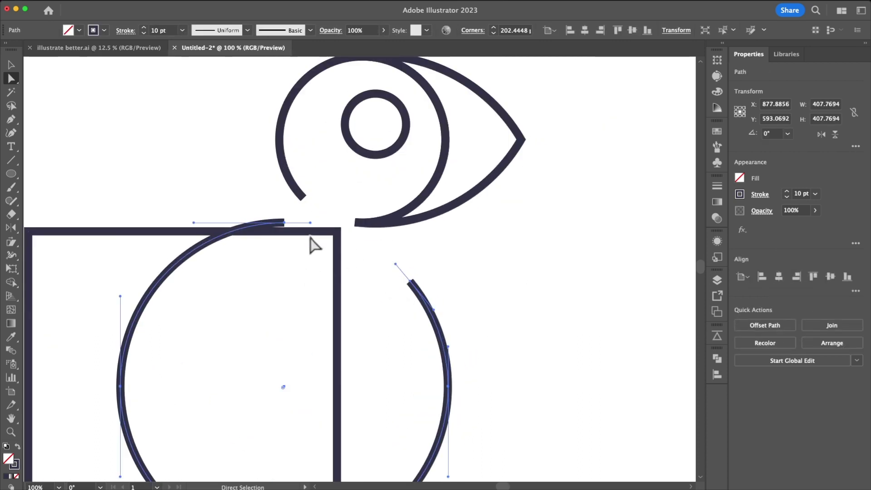
{"action": "left_click", "coordinate": [286, 223]}
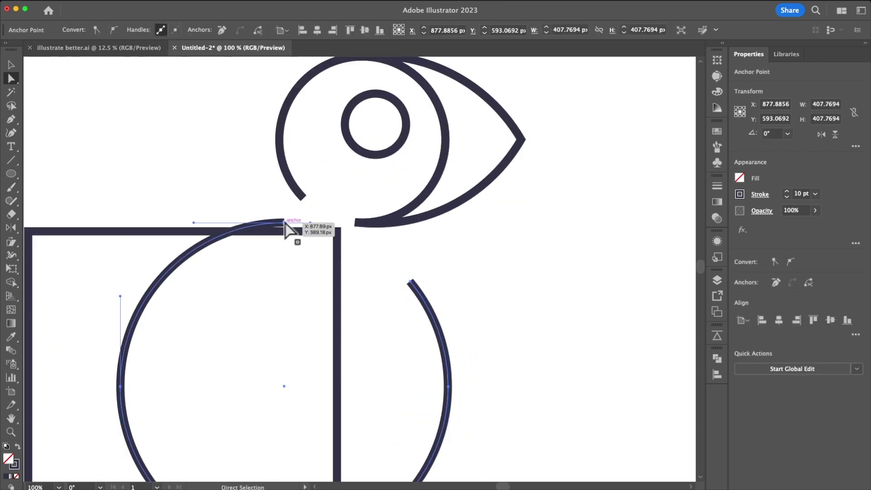
{"action": "left_click", "coordinate": [407, 256]}
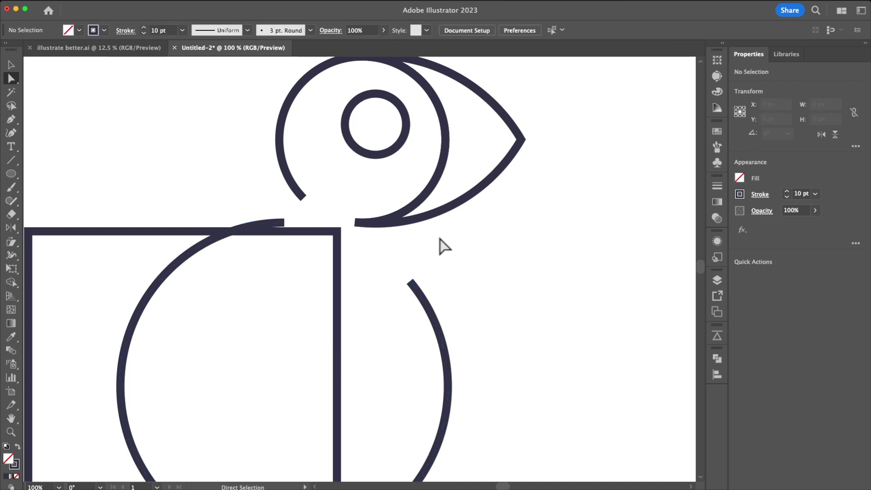
{"action": "key", "text": "p"}
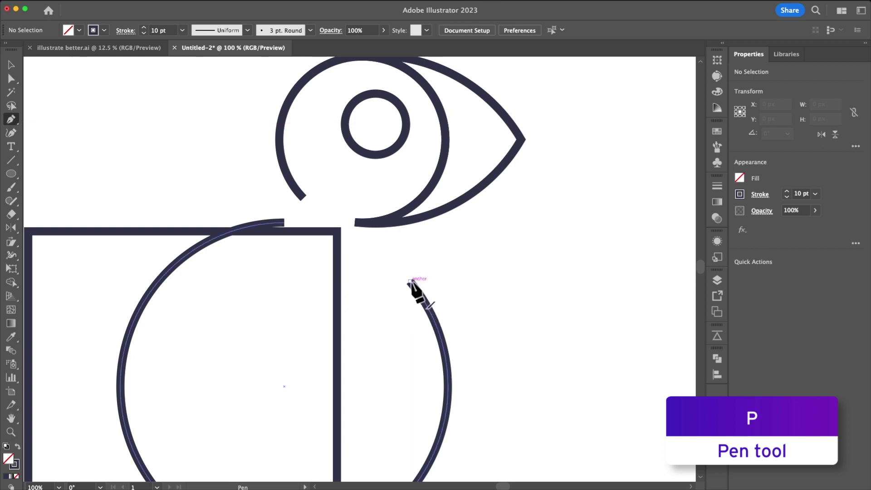
{"action": "left_click", "coordinate": [410, 282]}
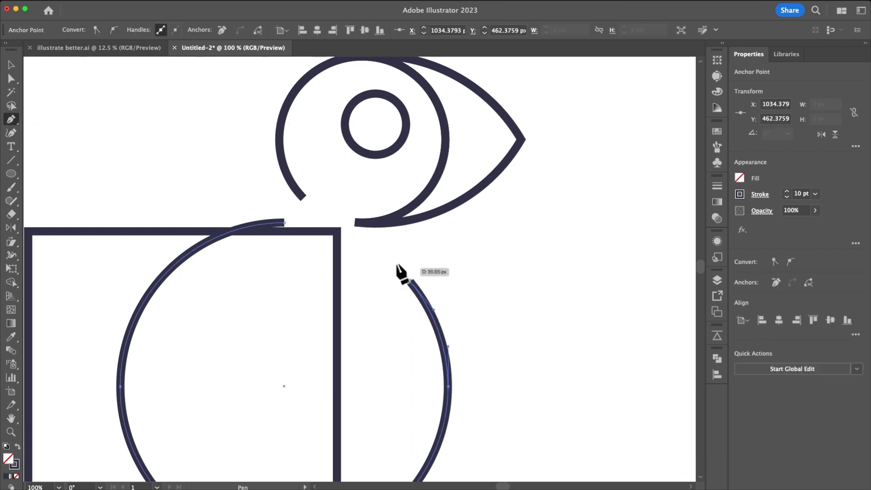
{"action": "left_click", "coordinate": [304, 198]}
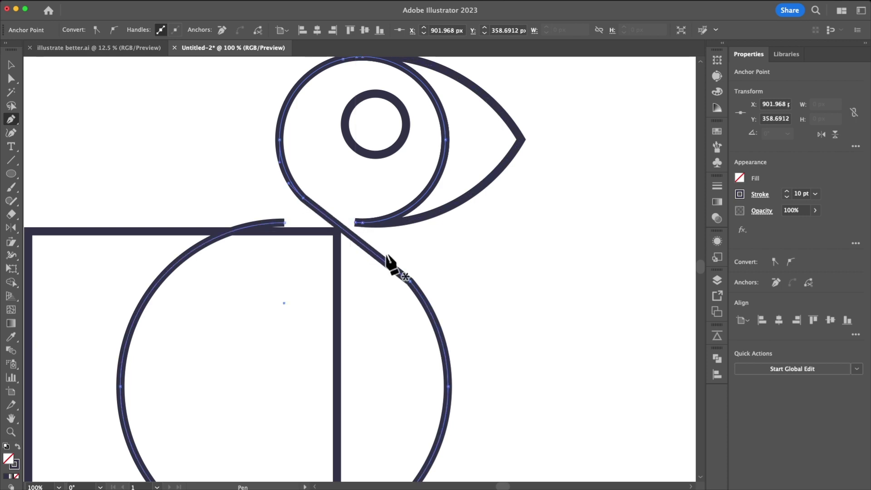
- Round the corner where the straight neck line meets the body arc to a radius of about 195 px
{"action": "key", "text": "a"}
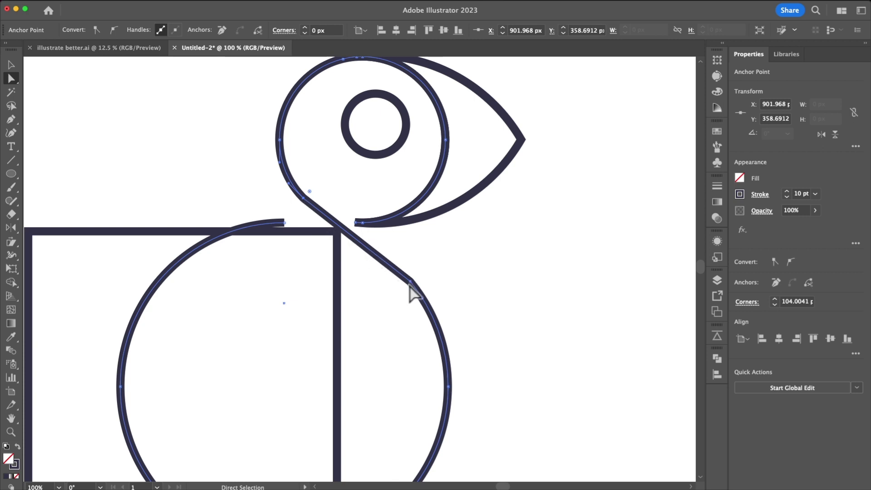
{"action": "left_click", "coordinate": [409, 282]}
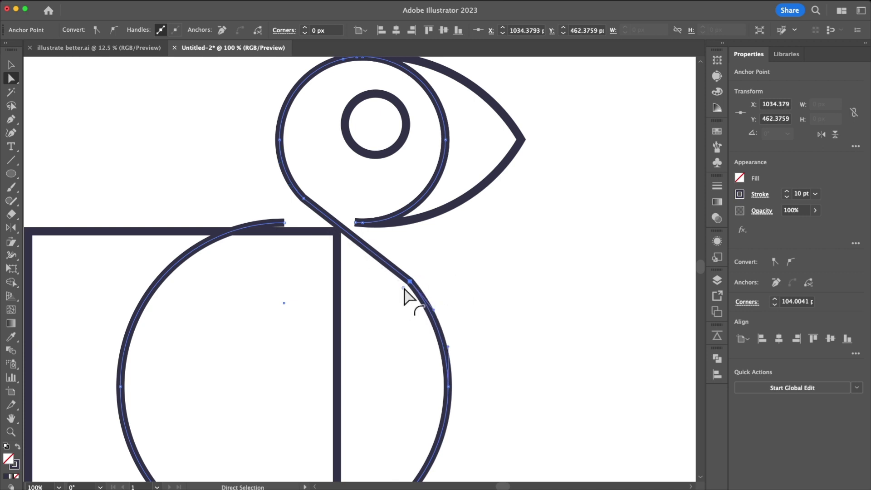
{"action": "left_click_drag", "start_coordinate": [404, 289], "coordinate": [295, 399]}
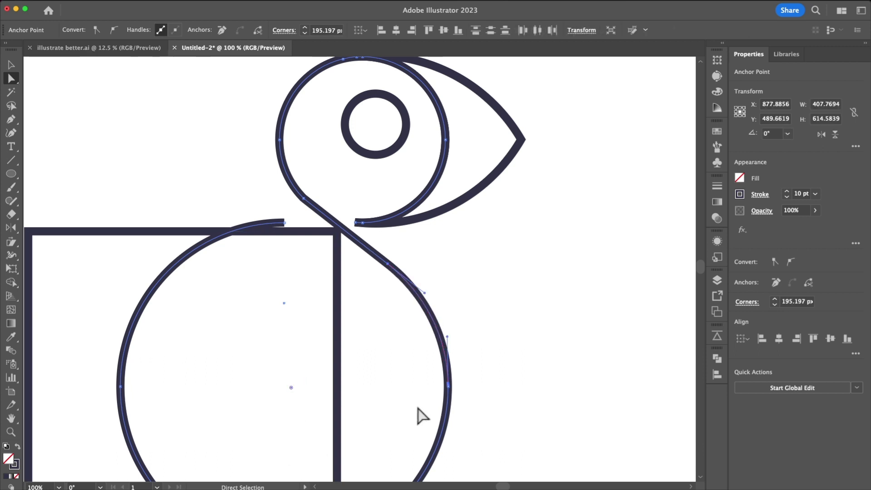
- Undo the corner rounding where the straight neck line meets the body arc
{"action": "scroll", "coordinate": [449, 394], "scroll_direction": "up", "scroll_amount": 4}
{"action": "scroll", "coordinate": [452, 366], "scroll_direction": "down", "scroll_amount": 3}
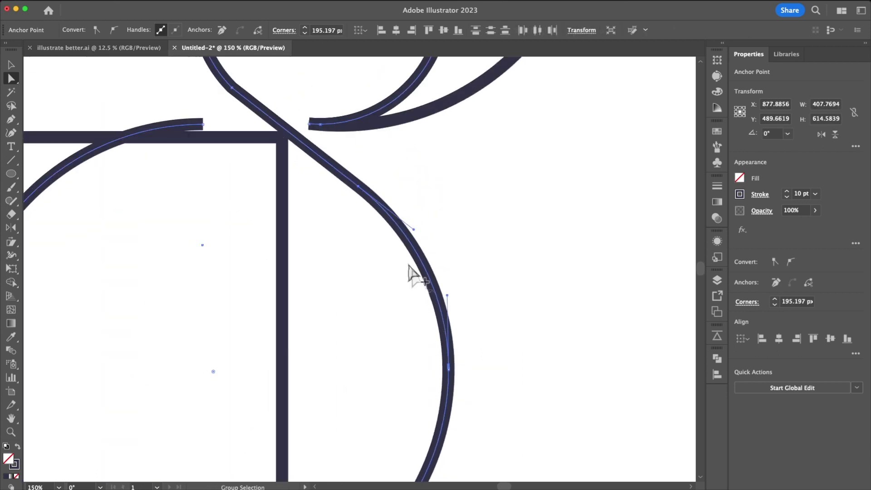
{"action": "scroll", "coordinate": [397, 247], "scroll_direction": "down", "scroll_amount": 1}
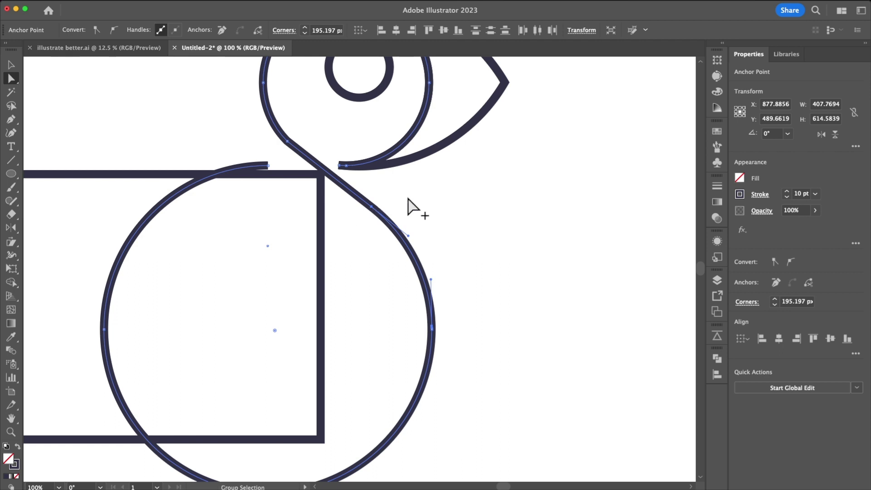
{"action": "scroll", "coordinate": [407, 200], "scroll_direction": "up", "scroll_amount": 1}
{"action": "scroll", "coordinate": [408, 206], "scroll_direction": "down", "scroll_amount": 1}
{"action": "key", "text": "super+z"}
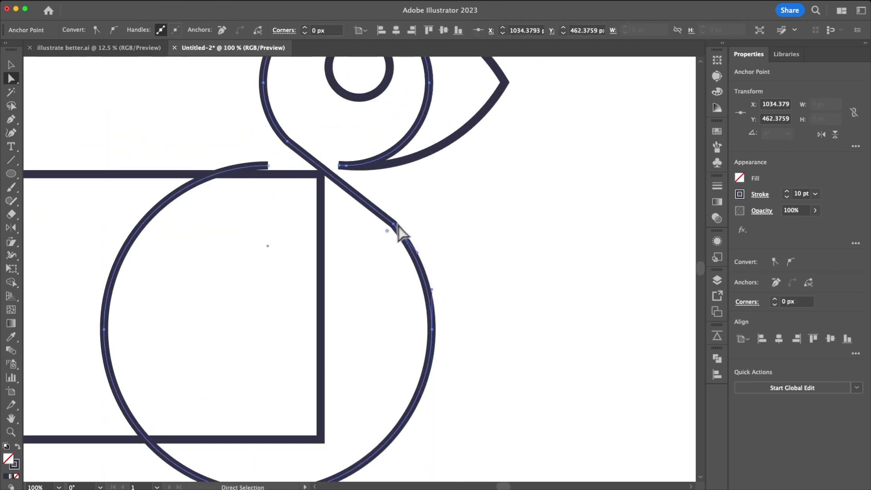
{"action": "scroll", "coordinate": [395, 226], "scroll_direction": "up", "scroll_amount": 1}
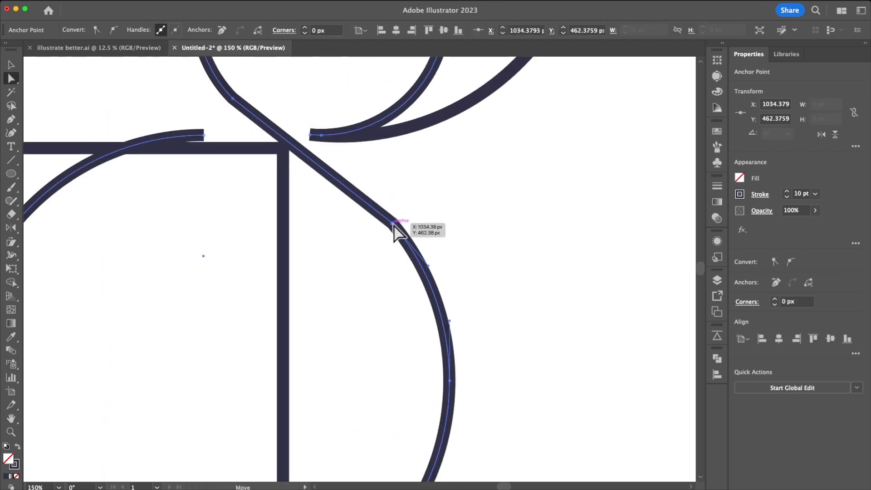
{"action": "scroll", "coordinate": [417, 231], "scroll_direction": "down", "scroll_amount": 1}
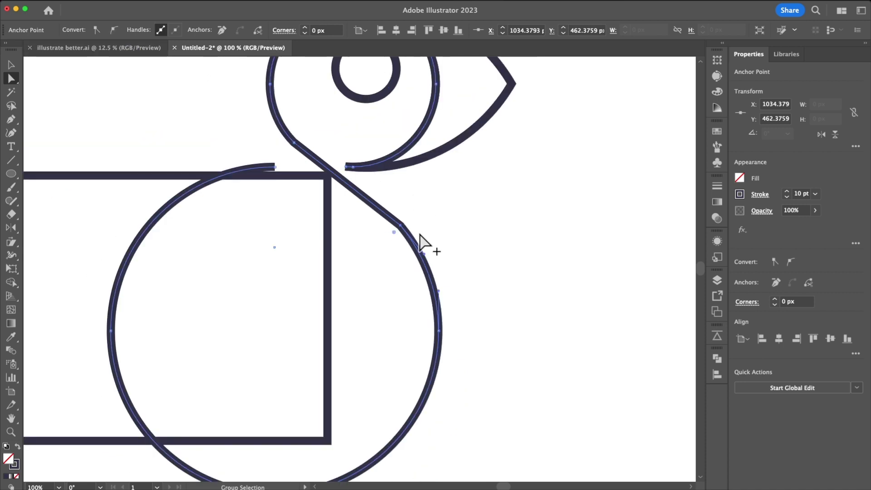
{"action": "scroll", "coordinate": [420, 235], "scroll_direction": "up", "scroll_amount": 1}
{"action": "scroll", "coordinate": [421, 241], "scroll_direction": "down", "scroll_amount": 1}
- Convert the anchor at the neck line's head end to smooth, and delete the corner anchor where the line meets the body
{"action": "left_click", "coordinate": [293, 142]}
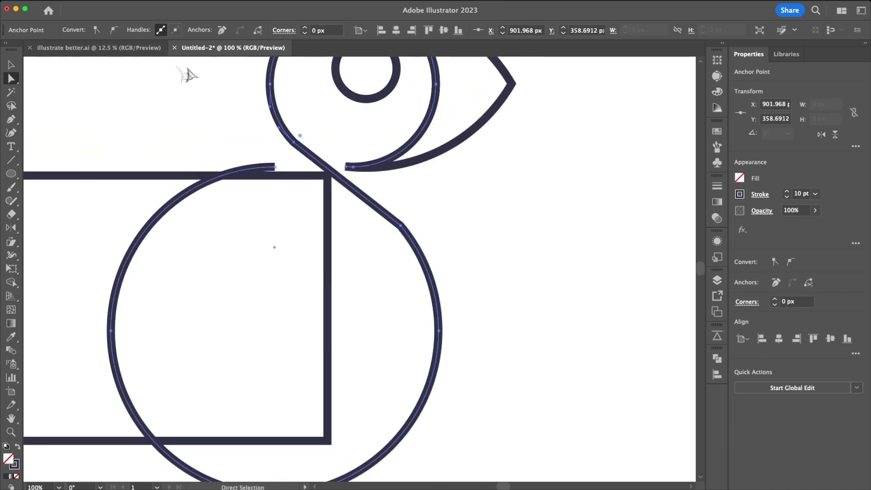
{"action": "left_click", "coordinate": [113, 30]}
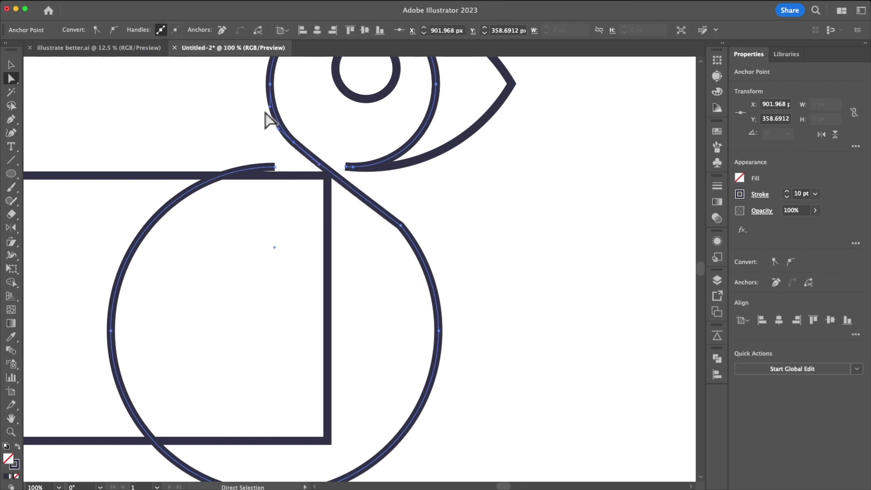
{"action": "left_click", "coordinate": [401, 225]}
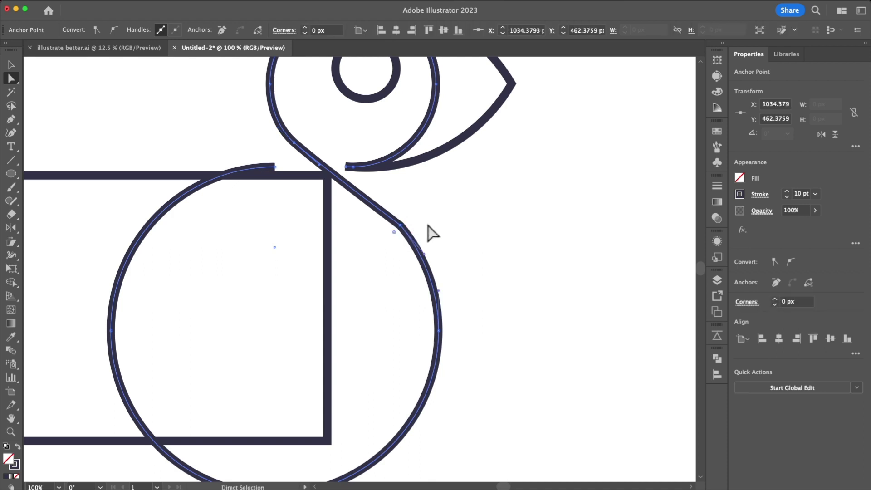
{"action": "key", "text": "minus"}
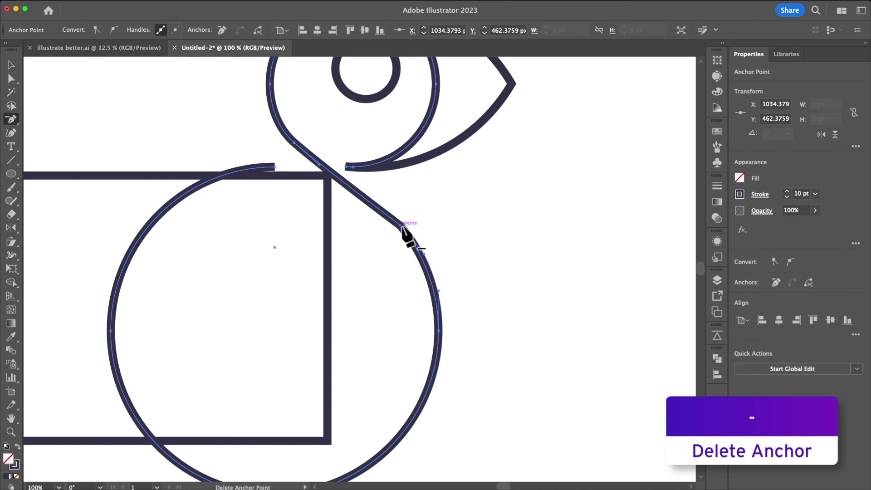
{"action": "left_click", "coordinate": [400, 224]}
{"action": "key", "text": "a"}
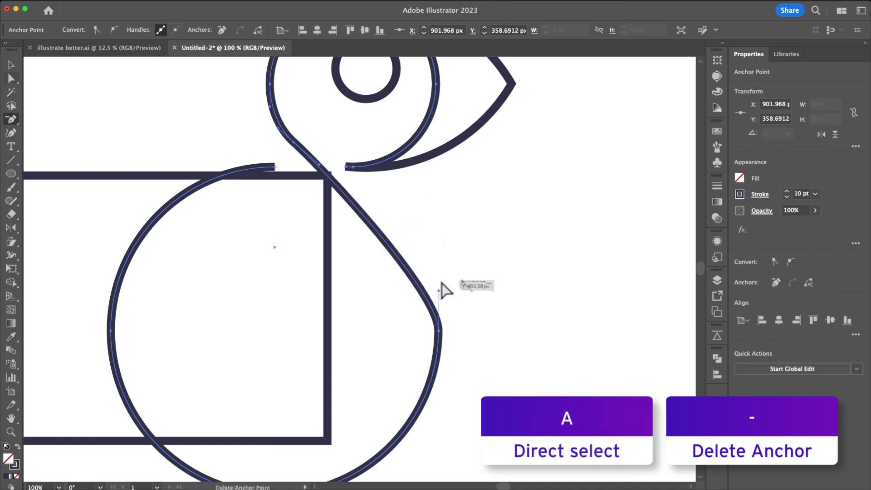
- Lengthen the upper handle of the body circle's rightmost anchor upward so the neck flows into a full, round body curve
{"action": "left_click_drag", "start_coordinate": [438, 290], "coordinate": [459, 194]}
{"action": "left_click", "coordinate": [490, 237]}
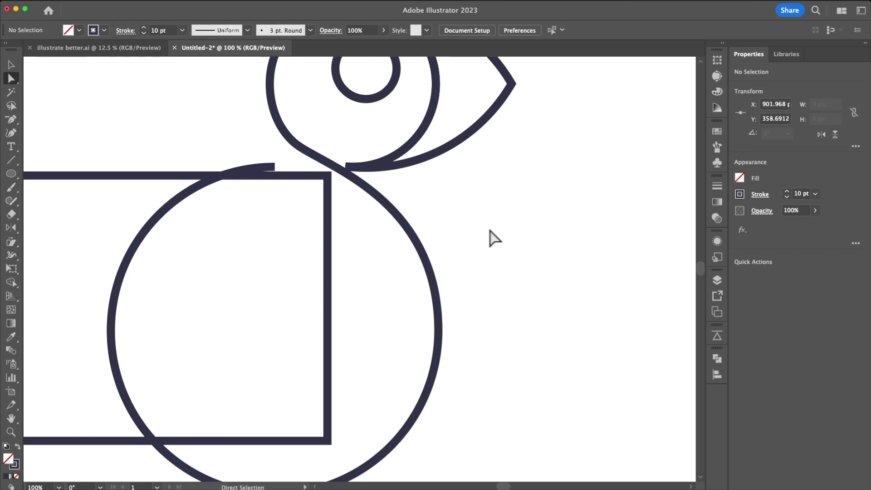
{"action": "scroll", "coordinate": [481, 234], "scroll_direction": "down", "scroll_amount": 2}
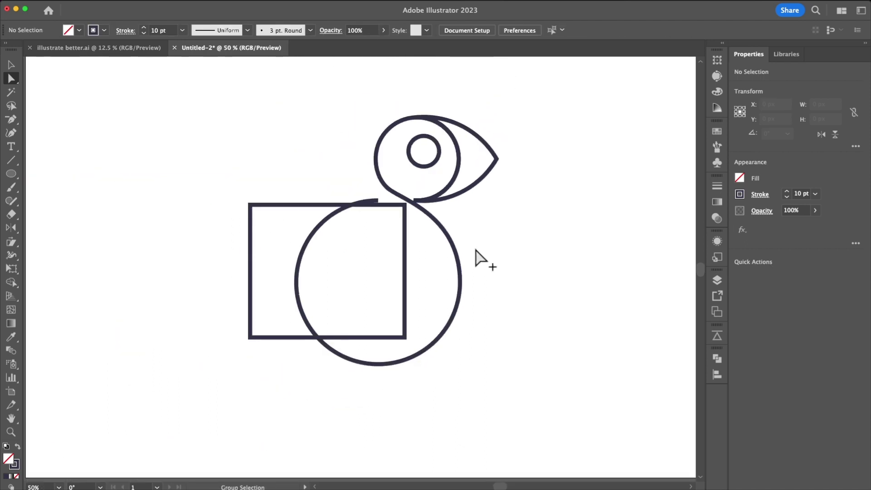
{"action": "scroll", "coordinate": [476, 250], "scroll_direction": "up", "scroll_amount": 1}
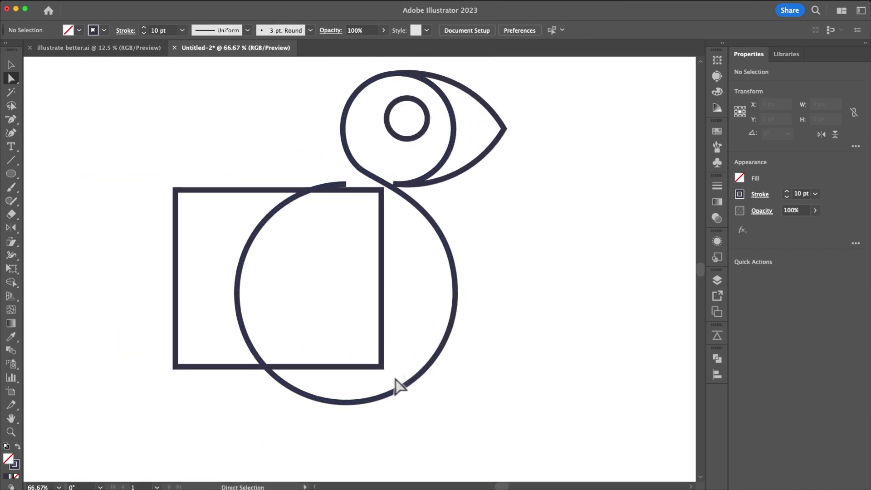
- Extend the neck anchor's lower handle slightly down and to the right to smooth the transition from head to body
{"action": "left_click", "coordinate": [367, 173]}
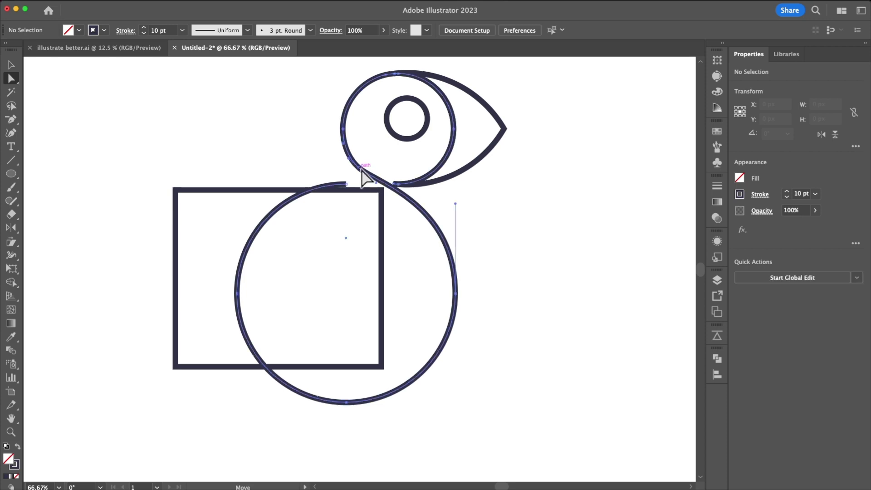
{"action": "scroll", "coordinate": [372, 176], "scroll_direction": "down", "scroll_amount": 1}
{"action": "scroll", "coordinate": [377, 177], "scroll_direction": "up", "scroll_amount": 3}
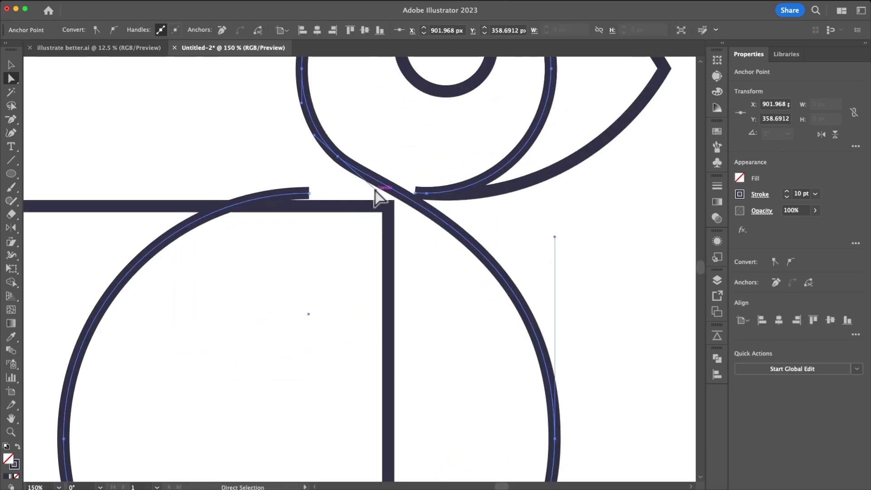
{"action": "mouse_move", "coordinate": [375, 189]}
{"action": "left_mouse_down"}
{"action": "mouse_move", "coordinate": [390, 203]}
{"action": "mouse_move", "coordinate": [383, 201]}
{"action": "left_mouse_up"}
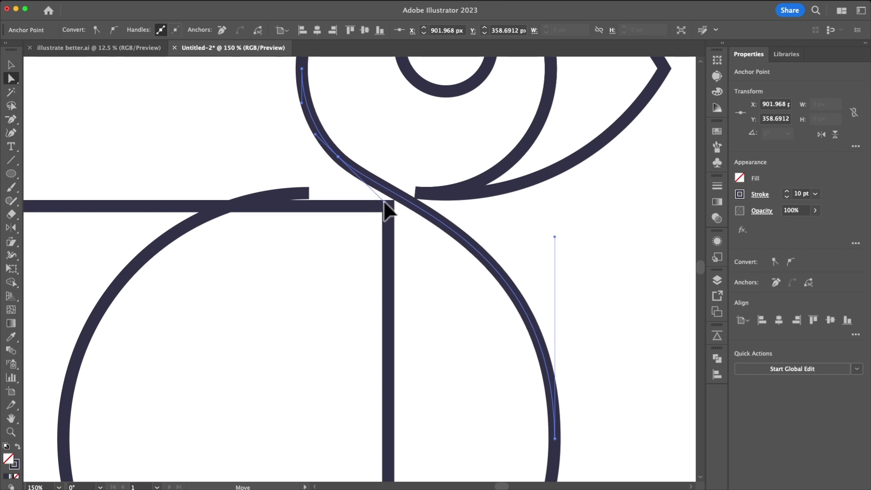
{"action": "scroll", "coordinate": [385, 209], "scroll_direction": "down", "scroll_amount": 2}
{"action": "left_click", "coordinate": [483, 262]}
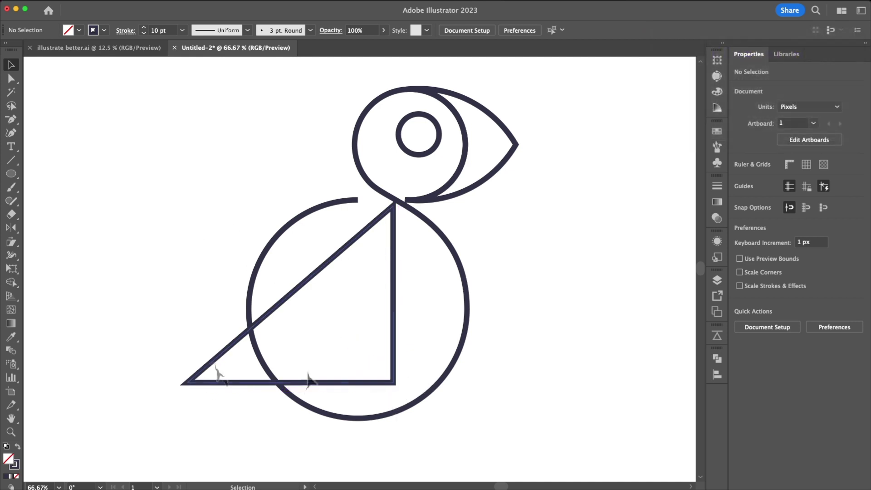
- Shear the wing triangle horizontally to about 448 px wide, leaning its vertical edge to the right at the top
{"action": "left_click", "coordinate": [391, 311]}
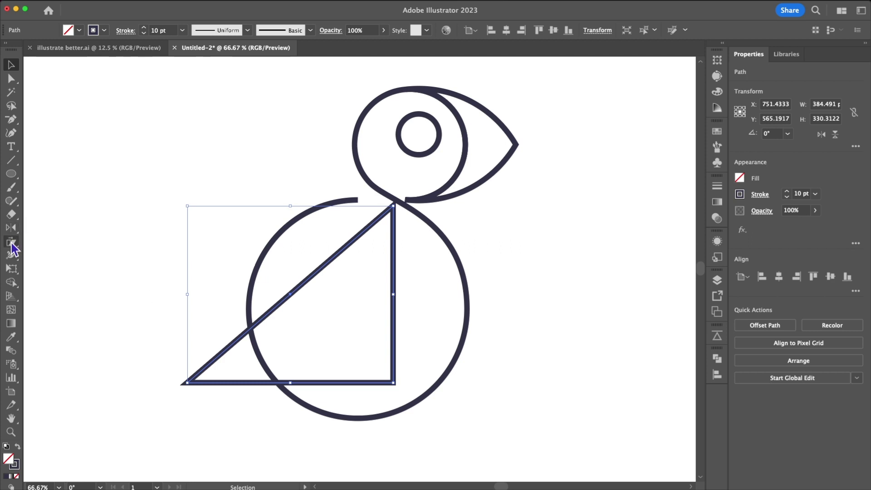
{"action": "left_click", "coordinate": [11, 244]}
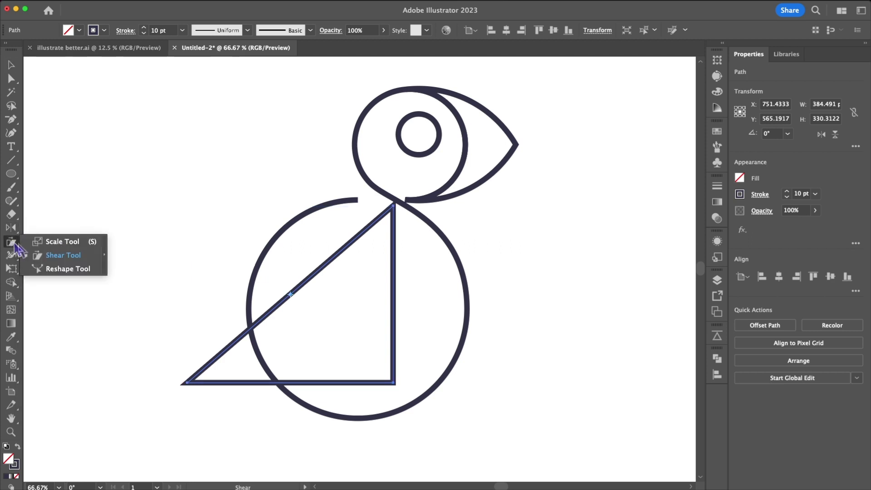
{"action": "left_click", "coordinate": [38, 255]}
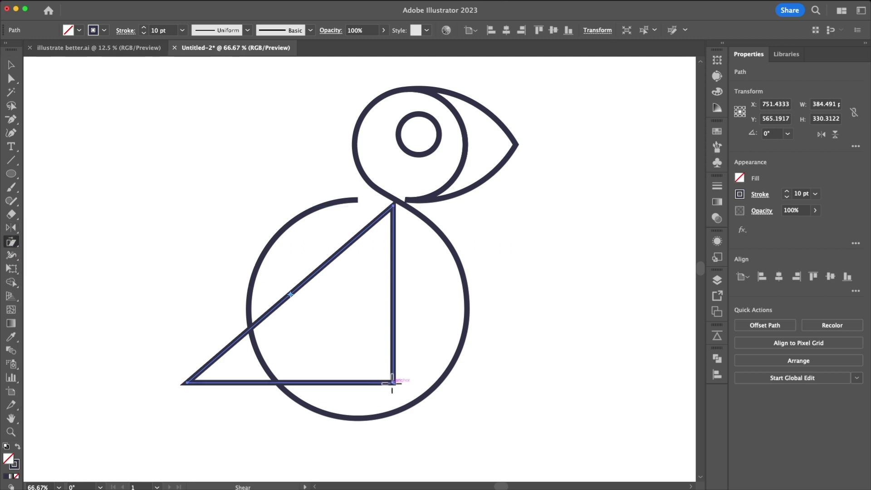
{"action": "left_click_drag", "start_coordinate": [371, 316], "coordinate": [370, 334]}
{"action": "key", "text": "v"}
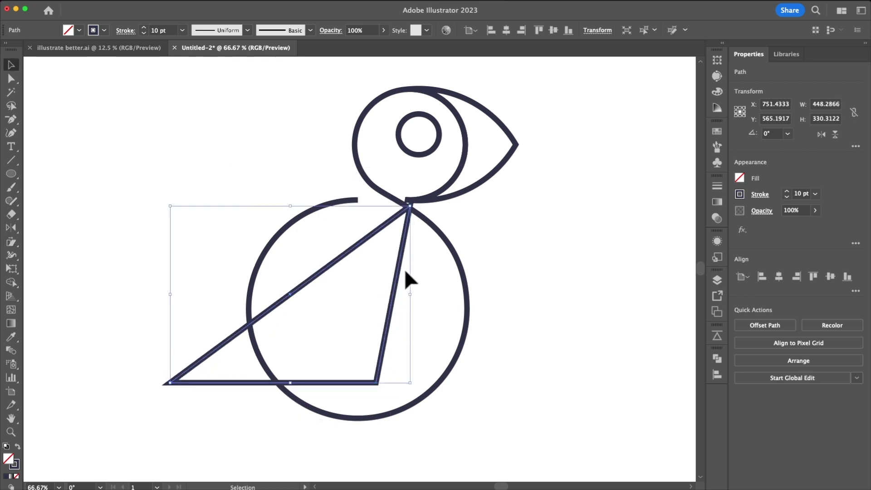
- Round the wing triangle's lower-right corner into a large arc, and move the wing about 22 px left and 7 px down
{"action": "key", "text": "a"}
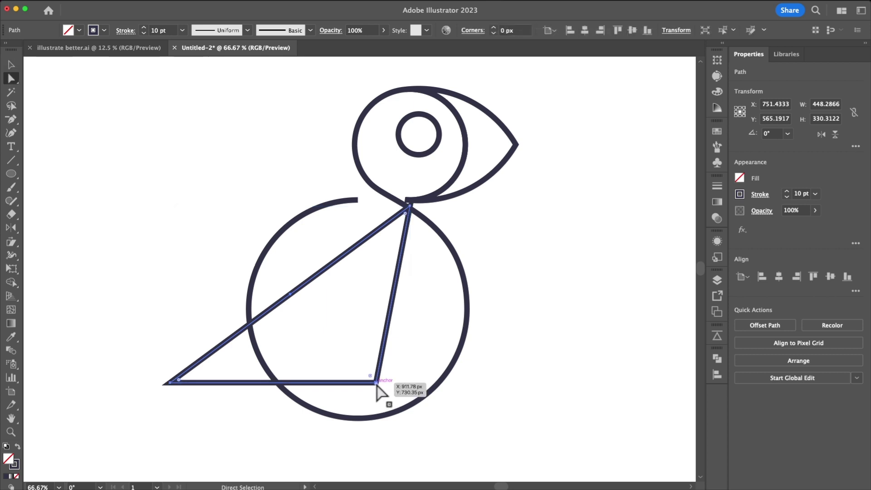
{"action": "left_click", "coordinate": [370, 375]}
{"action": "left_click_drag", "start_coordinate": [371, 376], "coordinate": [320, 252]}
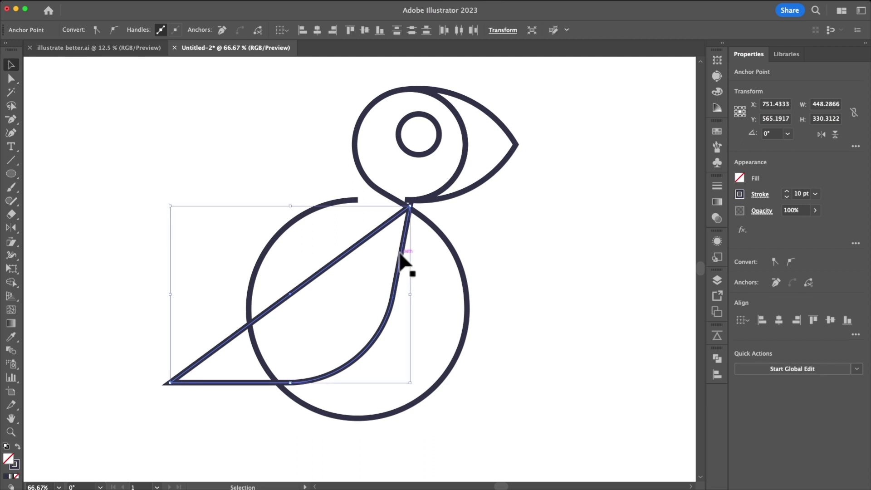
{"action": "left_click_drag", "start_coordinate": [400, 257], "coordinate": [388, 257]}
- Round the wing's upper and lower-left pointed corners together to a radius of about 23.6 px
{"action": "key", "text": "a"}
{"action": "left_click", "coordinate": [399, 209]}
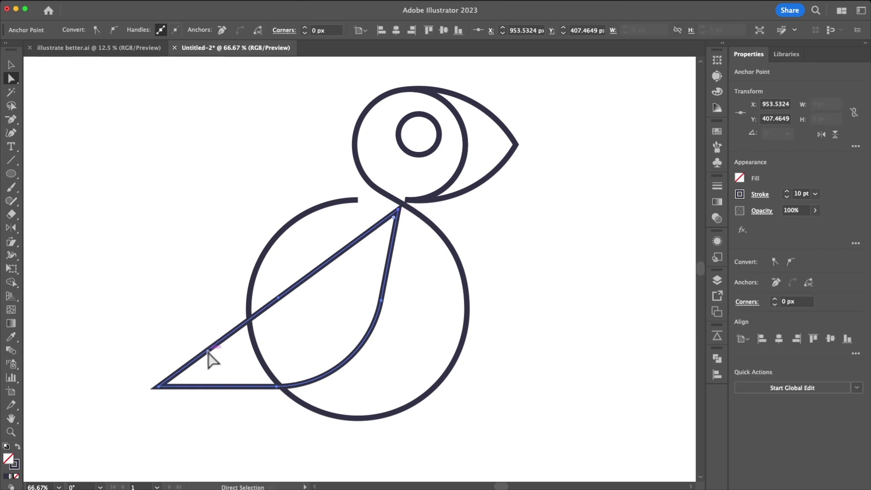
{"action": "left_click", "coordinate": [159, 387], "text": "shift"}
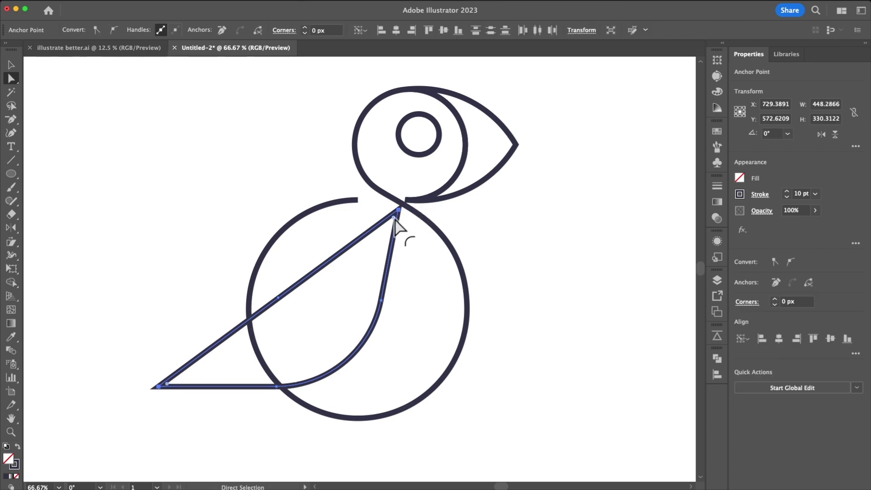
{"action": "left_click_drag", "start_coordinate": [393, 219], "coordinate": [385, 245]}
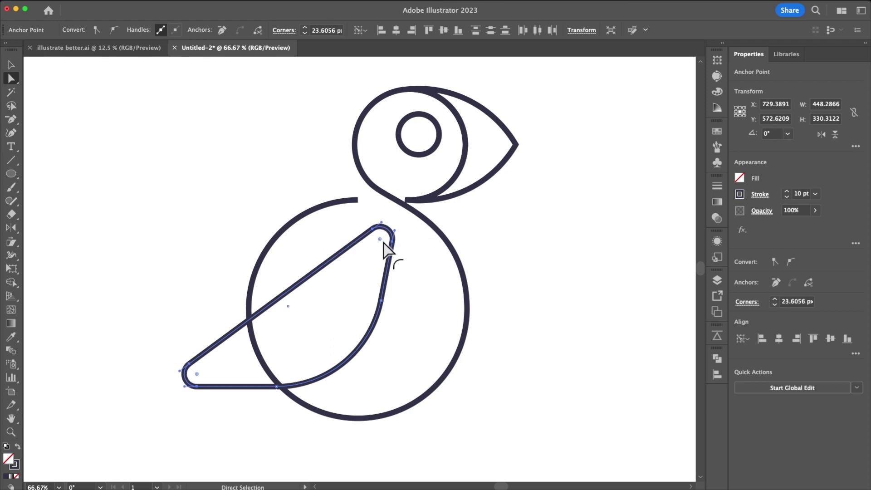
- Try the relative rounding style on the wing's two rounded tips and undo the change
{"action": "left_click", "coordinate": [285, 31]}
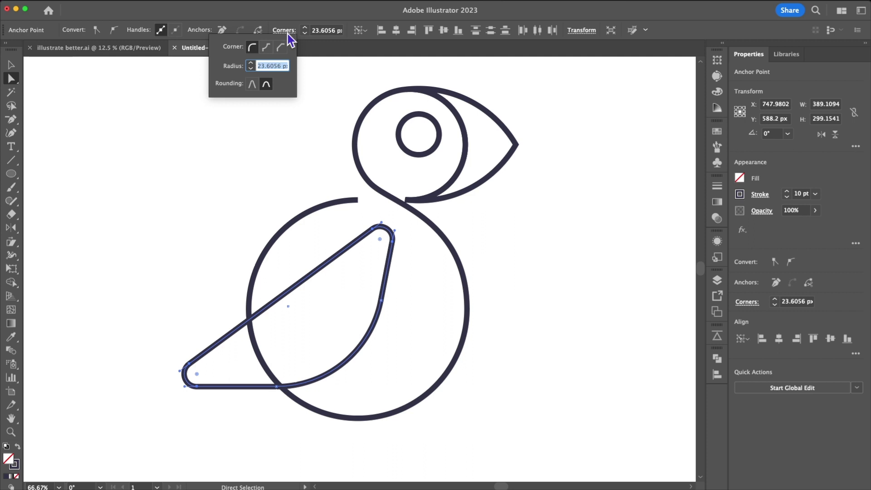
{"action": "left_click", "coordinate": [252, 85]}
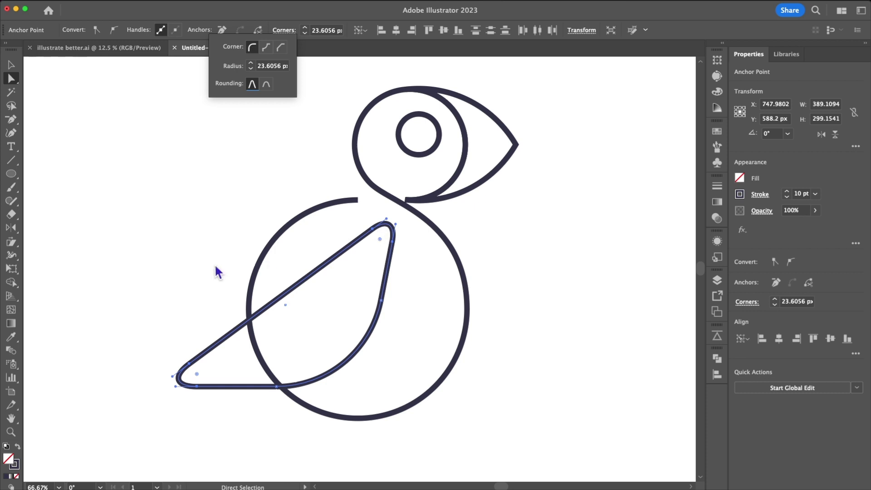
{"action": "left_click", "coordinate": [209, 230]}
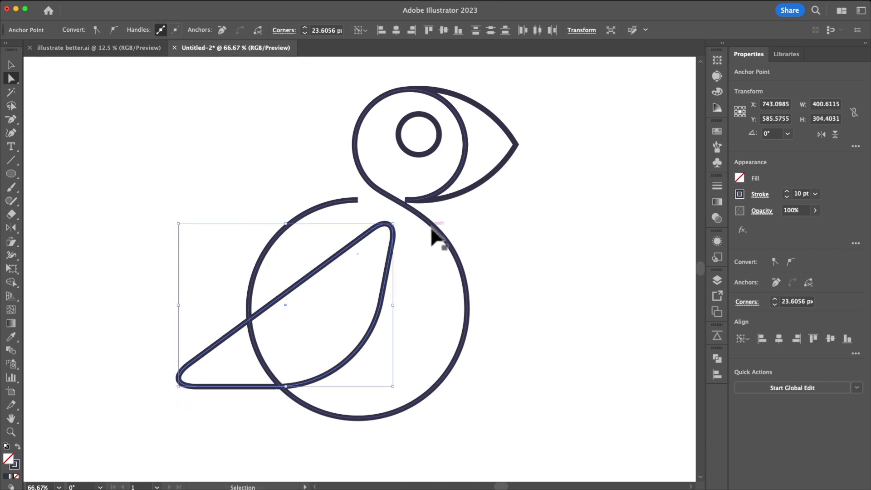
{"action": "key", "text": "super+z"}
{"action": "key", "text": "ctrl+shift+z"}
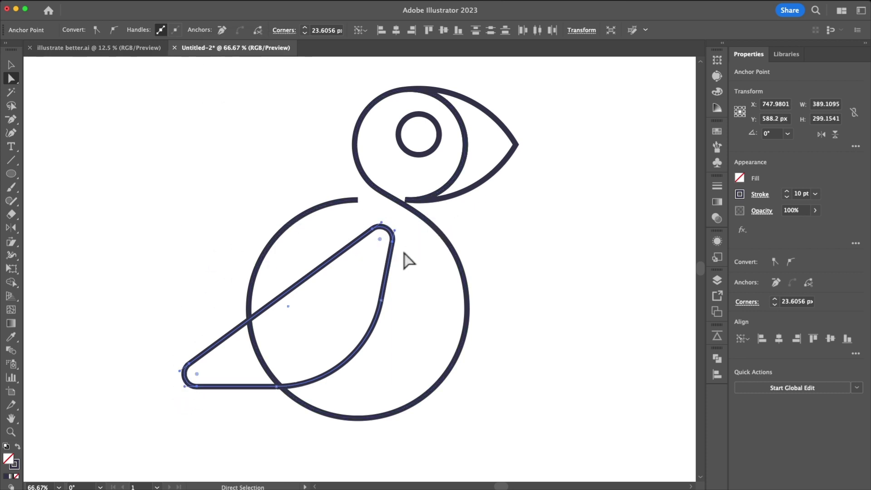
- Move the wing slightly up and to the right within the body
{"action": "key", "text": "v"}
{"action": "left_click_drag", "start_coordinate": [390, 268], "coordinate": [391, 261]}
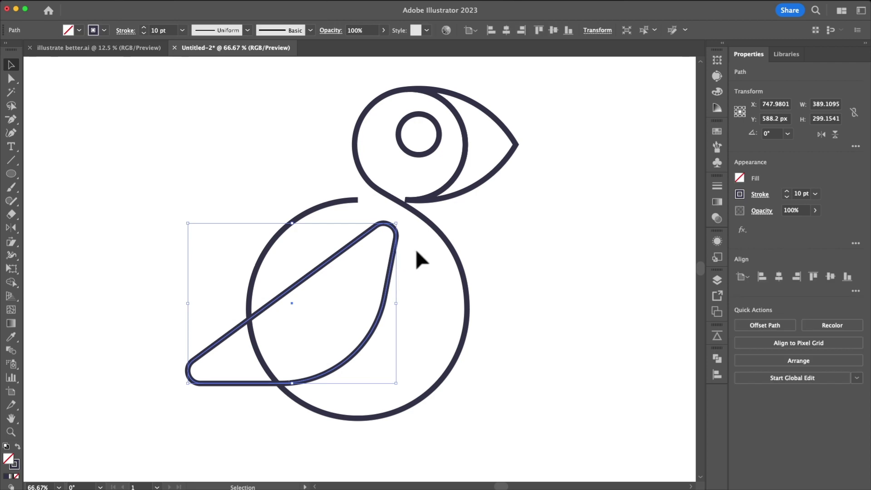
- Select the body outline and the wing, and delete the body arc above the wing's upper edge with the Shape Builder tool
{"action": "left_click", "coordinate": [251, 299]}
{"action": "scroll", "coordinate": [253, 302], "scroll_direction": "up", "scroll_amount": 3}
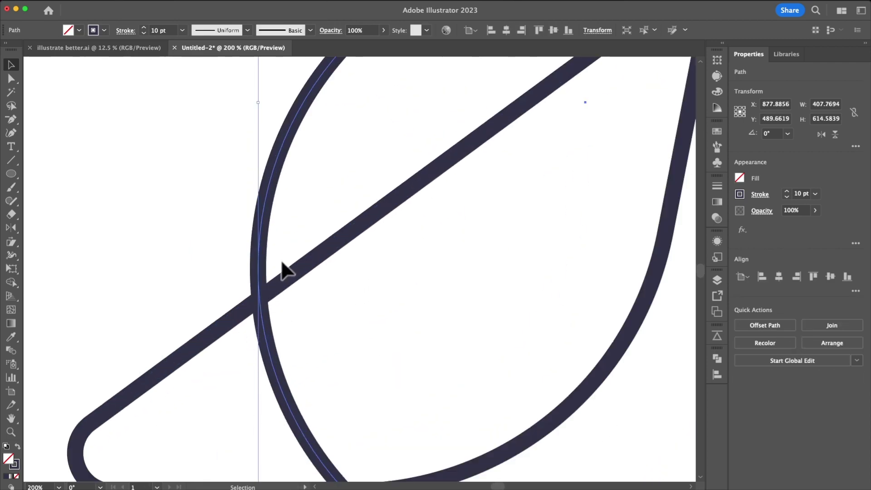
{"action": "scroll", "coordinate": [190, 391], "scroll_direction": "down", "scroll_amount": 2}
{"action": "left_click", "coordinate": [276, 304], "text": "shift"}
{"action": "scroll", "coordinate": [275, 304], "scroll_direction": "up", "scroll_amount": 1}
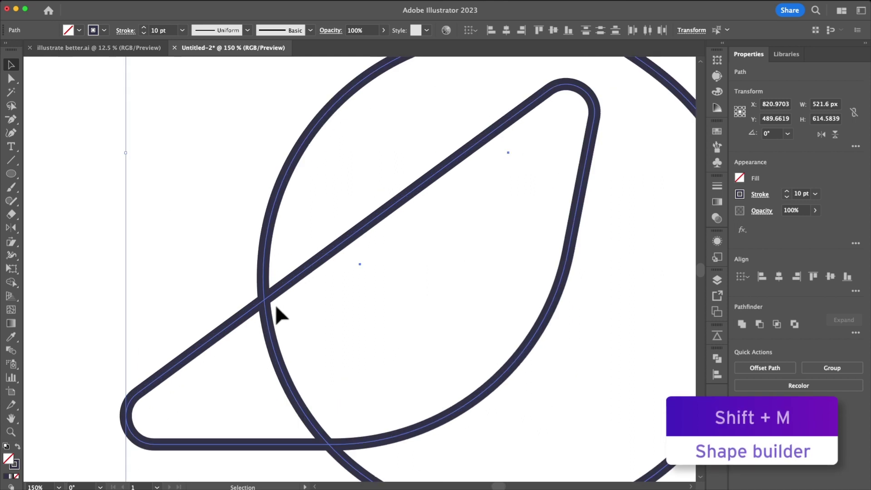
{"action": "key", "text": "shift+m"}
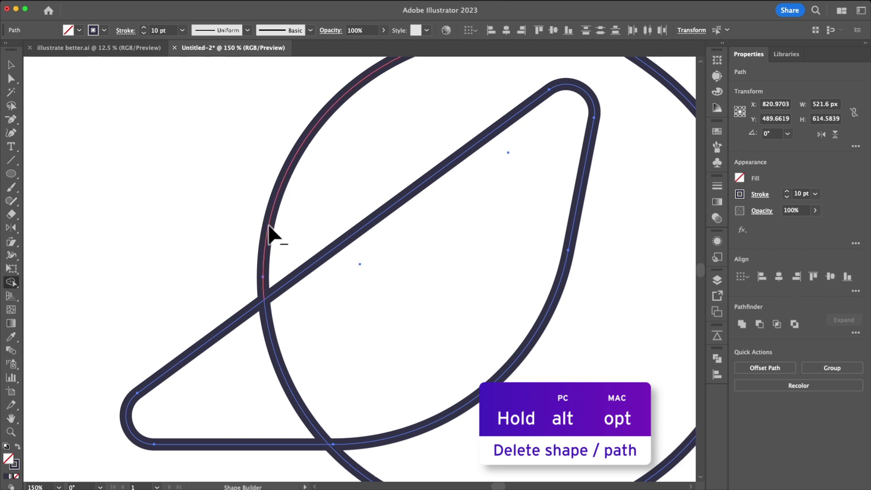
{"action": "left_click", "coordinate": [268, 225], "text": "alt"}
{"action": "scroll", "coordinate": [308, 209], "scroll_direction": "down", "scroll_amount": 2}
{"action": "key", "text": "v"}
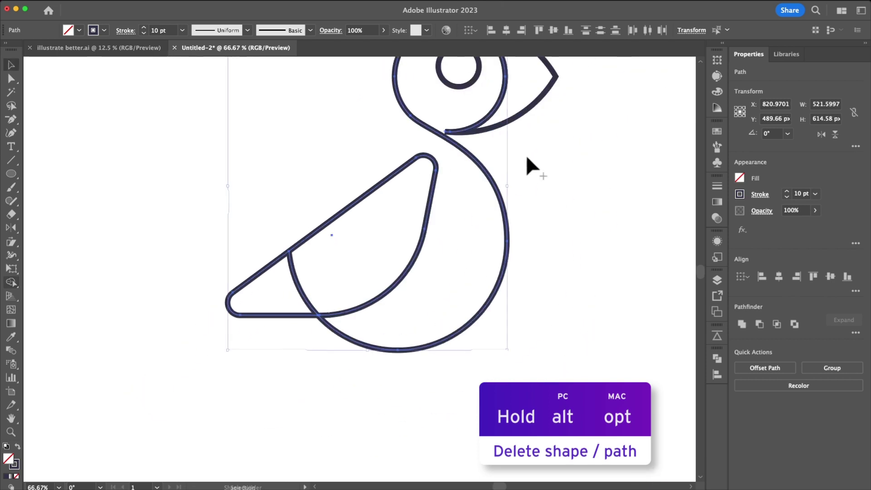
- Select the whole bird and raise the stroke weight of all its outlines to 30 pt
{"action": "left_click_drag", "start_coordinate": [564, 148], "coordinate": [546, 210]}
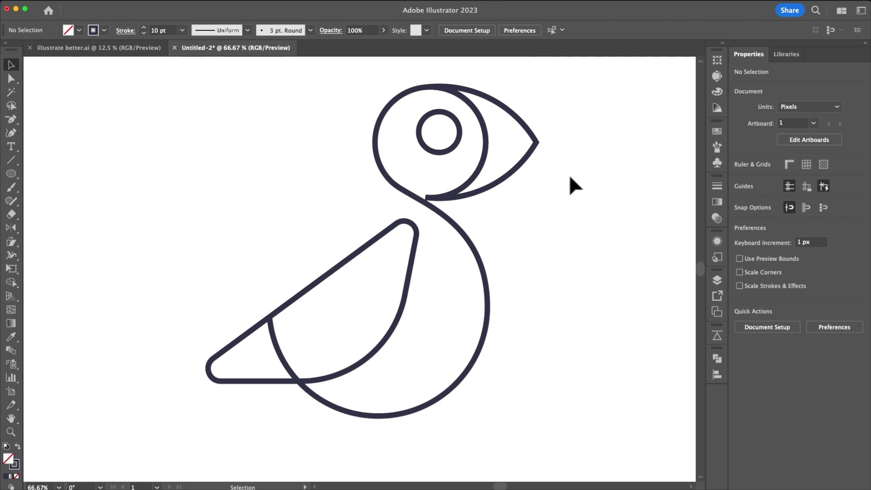
{"action": "scroll", "coordinate": [523, 190], "scroll_direction": "down", "scroll_amount": 2}
{"action": "scroll", "coordinate": [524, 190], "scroll_direction": "up", "scroll_amount": 2}
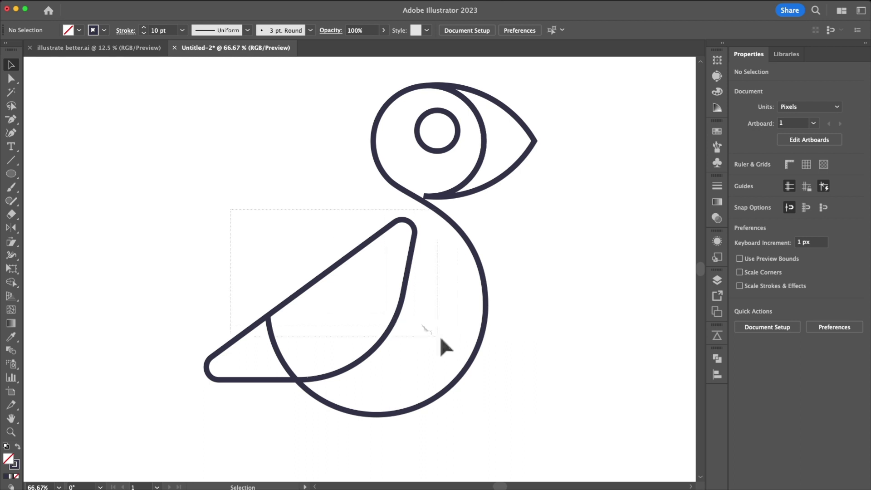
{"action": "left_click_drag", "start_coordinate": [440, 338], "coordinate": [529, 371]}
{"action": "left_click_drag", "start_coordinate": [141, 124], "coordinate": [614, 371]}
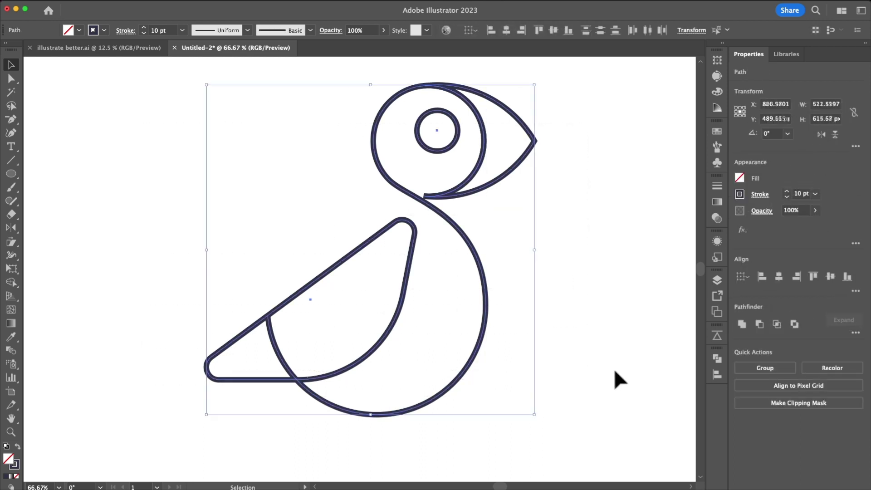
{"action": "left_click", "coordinate": [787, 192], "text": "shift"}
{"action": "left_click", "coordinate": [787, 192], "text": "shift"}
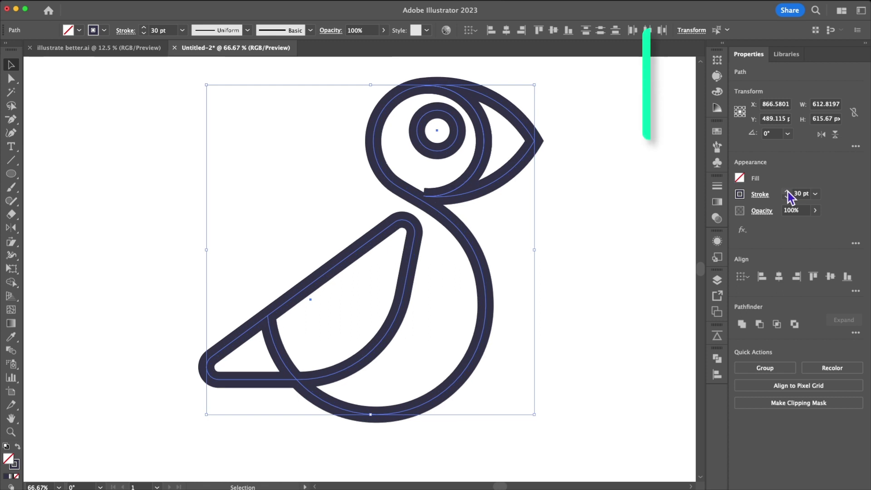
- Check the bird's legibility at a smaller view and set the stroke weight of all its outlines to 28 pt
{"action": "left_click_drag", "start_coordinate": [375, 246], "coordinate": [330, 268]}
{"action": "scroll", "coordinate": [420, 247], "scroll_direction": "down", "scroll_amount": 1}
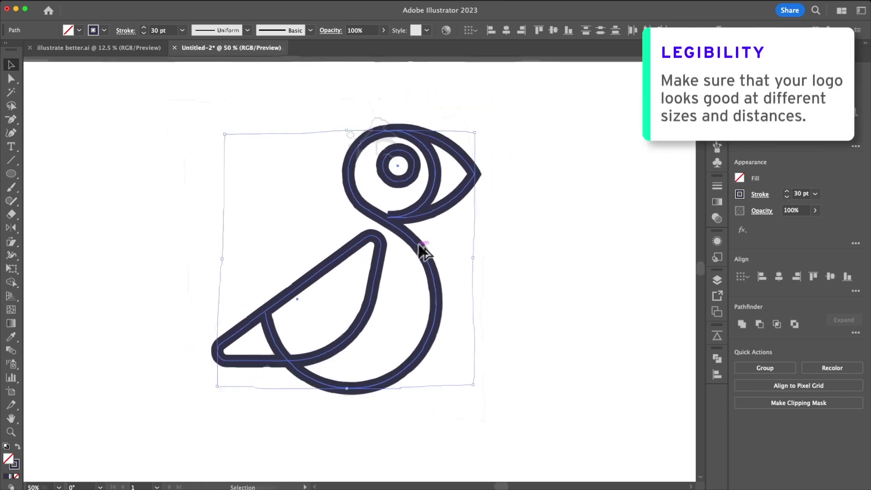
{"action": "scroll", "coordinate": [419, 245], "scroll_direction": "up", "scroll_amount": 1}
{"action": "scroll", "coordinate": [419, 245], "scroll_direction": "up", "scroll_amount": 1}
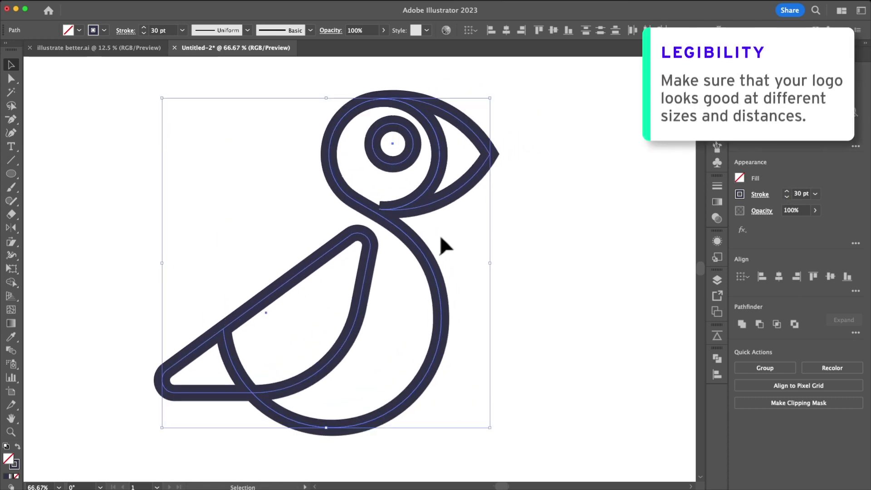
{"action": "left_click", "coordinate": [786, 197]}
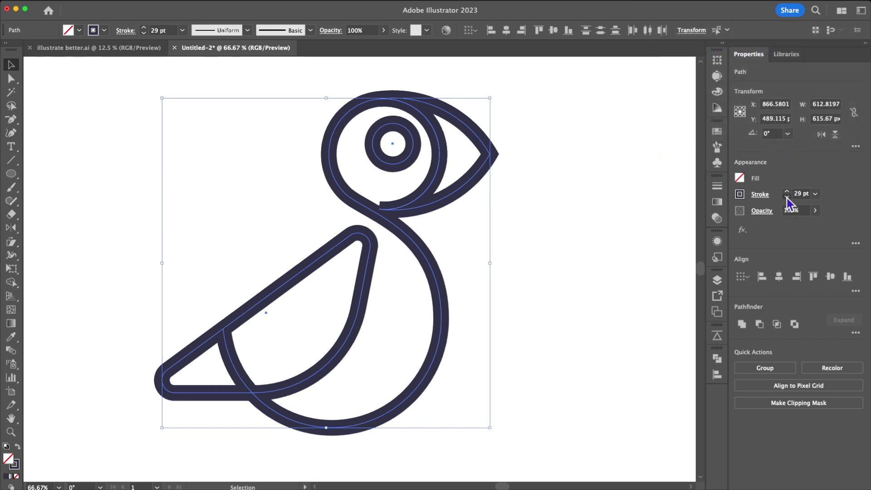
{"action": "left_click", "coordinate": [787, 198]}
{"action": "left_click", "coordinate": [786, 197]}
{"action": "left_click", "coordinate": [787, 192]}
{"action": "left_click", "coordinate": [787, 192]}
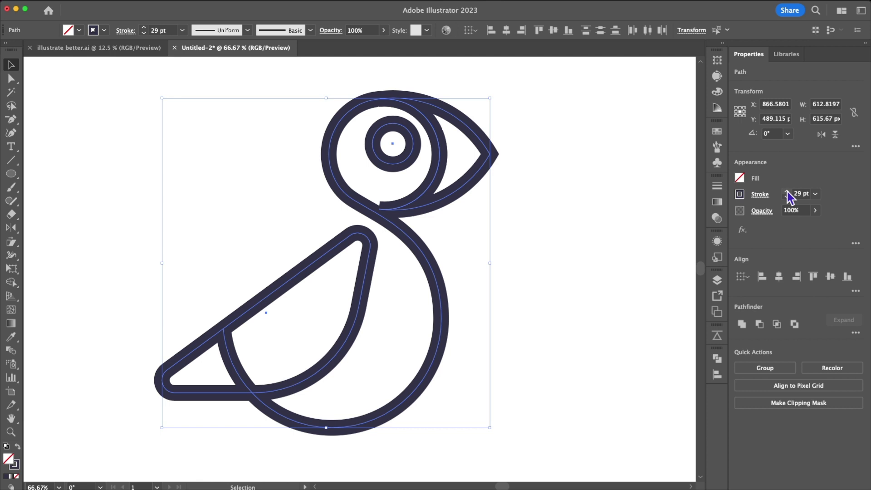
{"action": "left_click", "coordinate": [786, 198]}
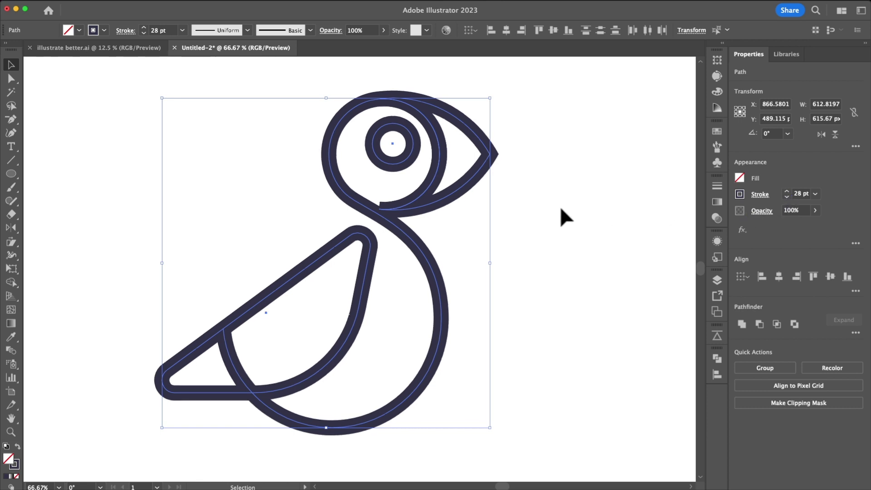
{"action": "left_click", "coordinate": [608, 195]}
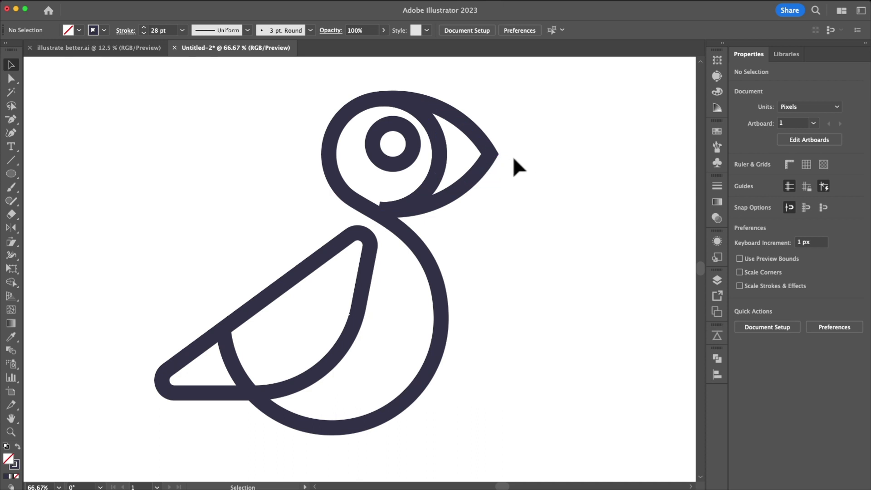
- Swap the eye circle's fill and stroke to make it a solid dark circle
{"action": "scroll", "coordinate": [513, 158], "scroll_direction": "down", "scroll_amount": 1}
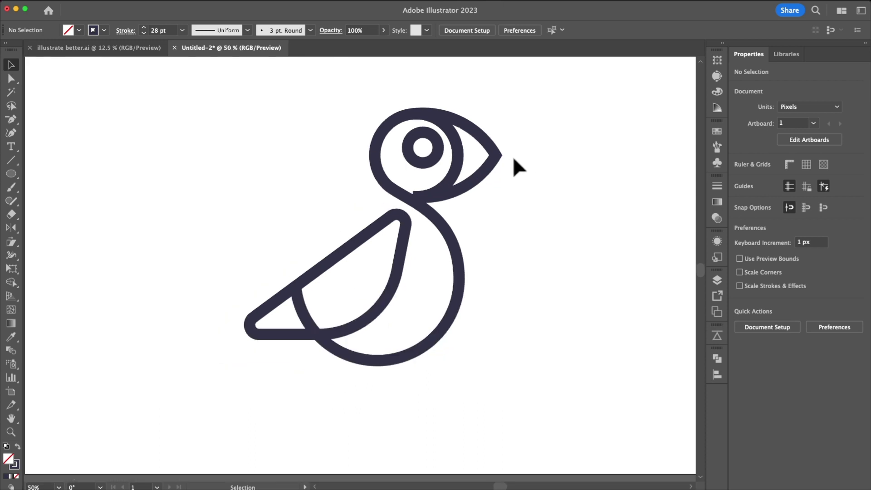
{"action": "left_click", "coordinate": [429, 157]}
{"action": "key", "text": "shift+x"}
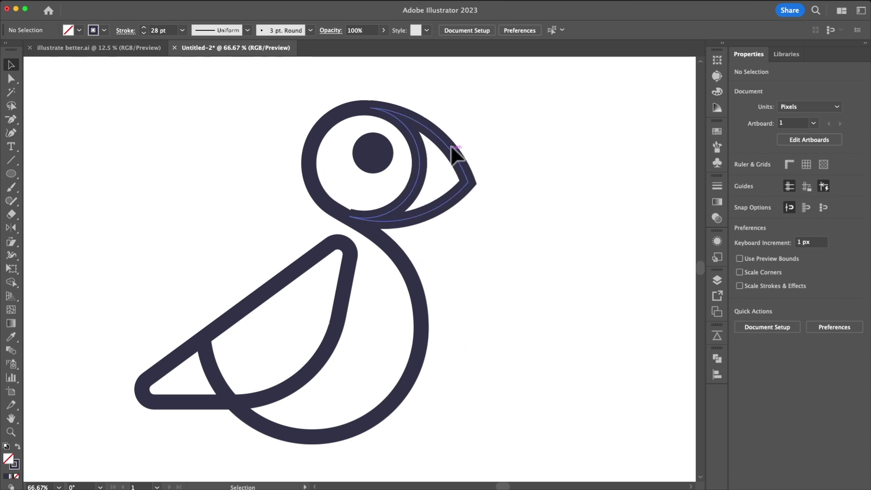
- Delete the beak path's inner arc that runs along the head, leaving only the beak's outer edges
{"action": "scroll", "coordinate": [453, 152], "scroll_direction": "up", "scroll_amount": 2}
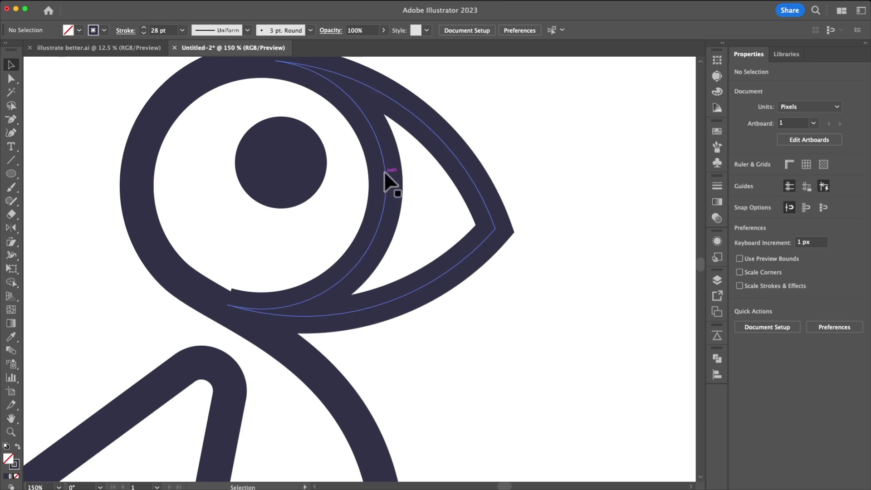
{"action": "left_click", "coordinate": [385, 177]}
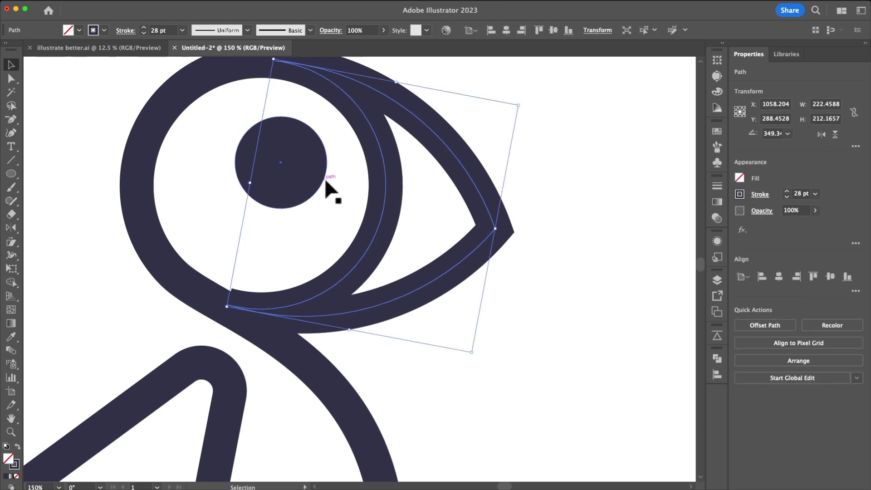
{"action": "key", "text": "a"}
{"action": "left_click", "coordinate": [386, 200]}
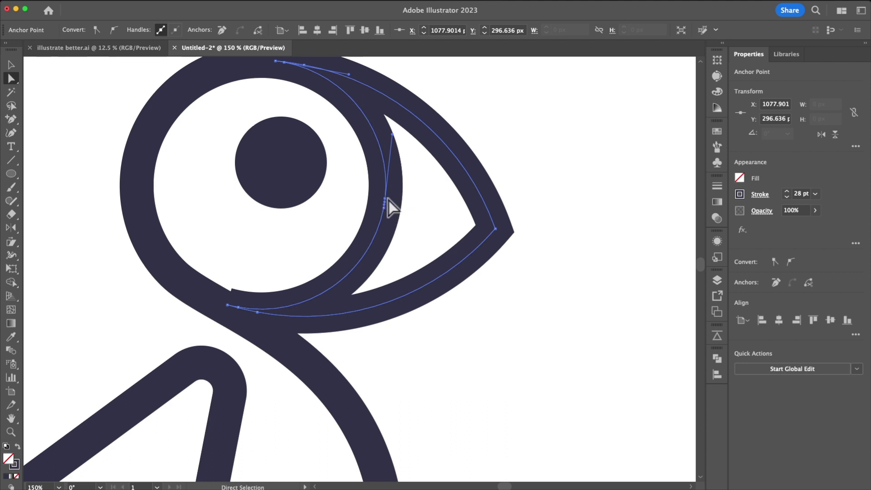
{"action": "key", "text": "Delete"}
{"action": "left_click", "coordinate": [384, 208]}
{"action": "key", "text": "Delete"}
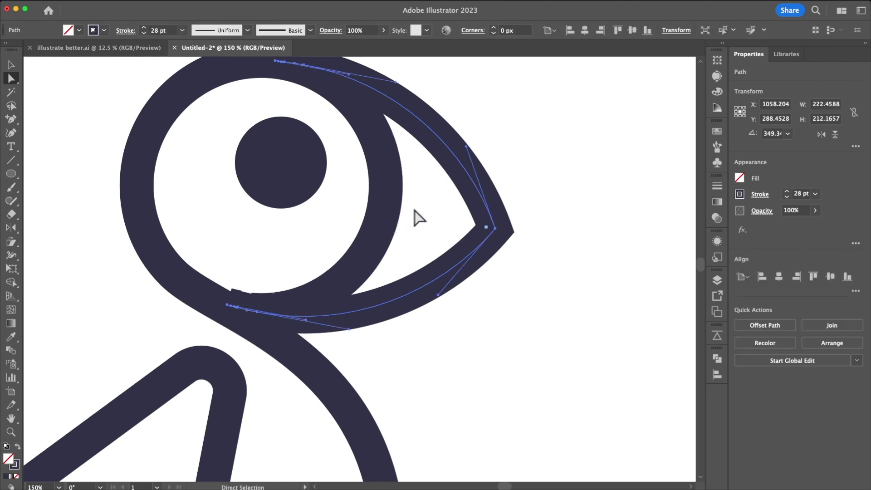
- Isolate the beak path and remove the surplus anchor points at its lower inner end
{"action": "double_click", "coordinate": [465, 172]}
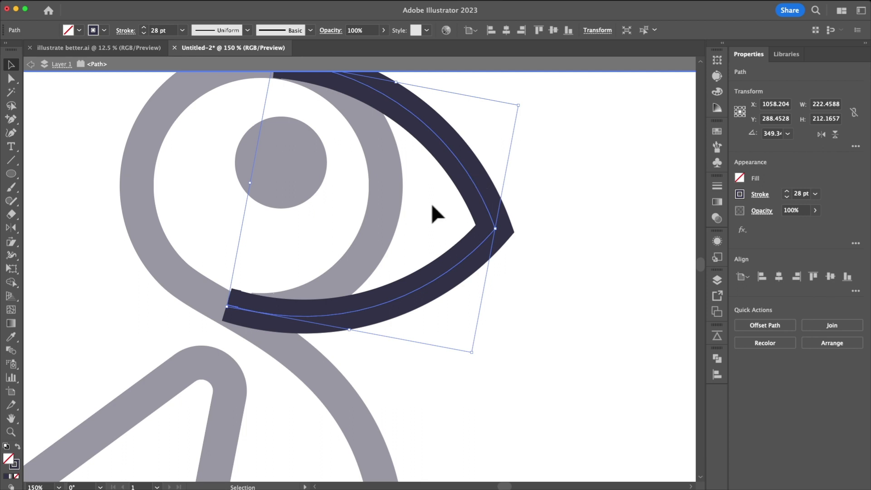
{"action": "scroll", "coordinate": [258, 300], "scroll_direction": "up", "scroll_amount": 5}
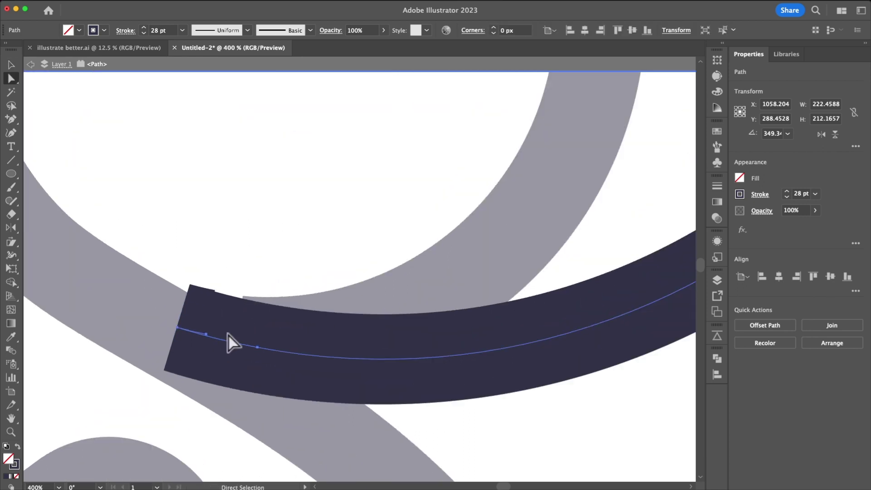
{"action": "key", "text": "minus"}
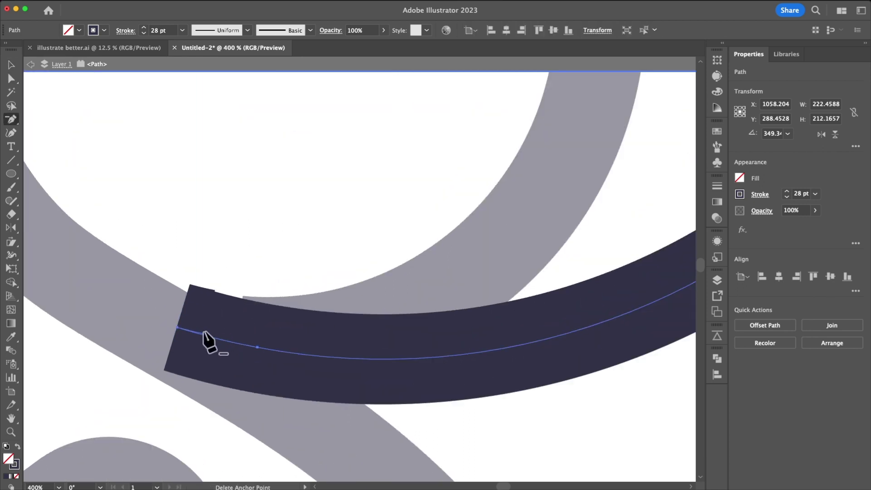
{"action": "left_click", "coordinate": [206, 333]}
{"action": "left_click", "coordinate": [177, 328]}
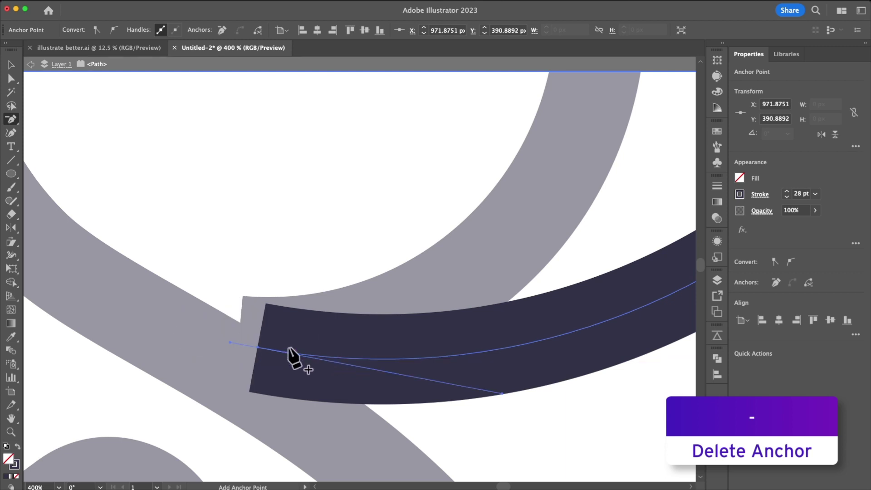
- Add an anchor point on the beak's lower curve and delete the end segment beyond it to shorten the beak
{"action": "scroll", "coordinate": [291, 356], "scroll_direction": "down", "scroll_amount": 2}
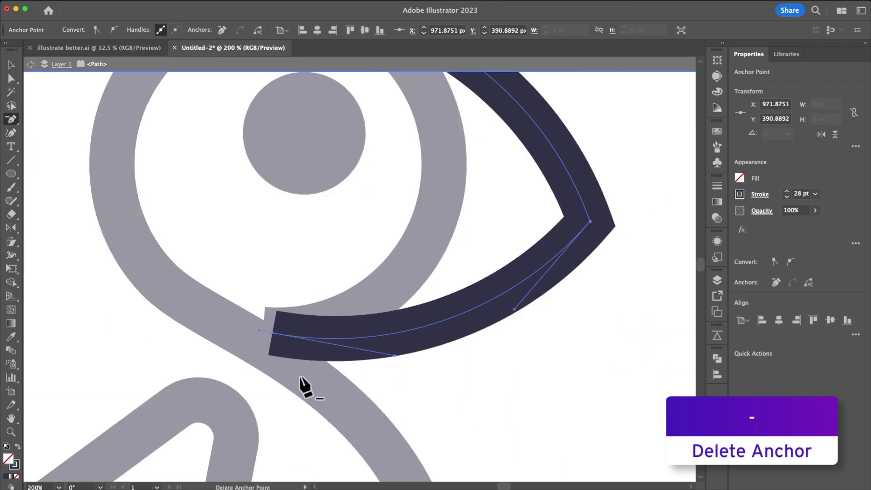
{"action": "left_click", "coordinate": [343, 338]}
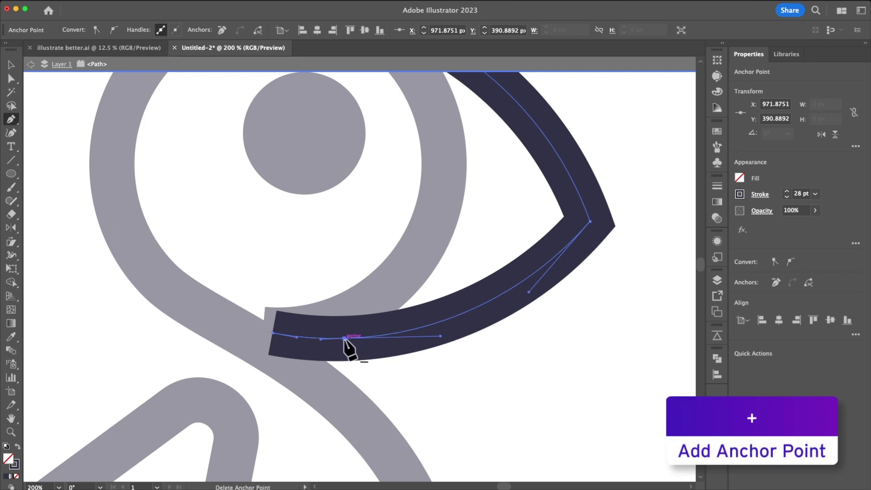
{"action": "key", "text": "a"}
{"action": "left_click", "coordinate": [273, 332]}
{"action": "key", "text": "Delete"}
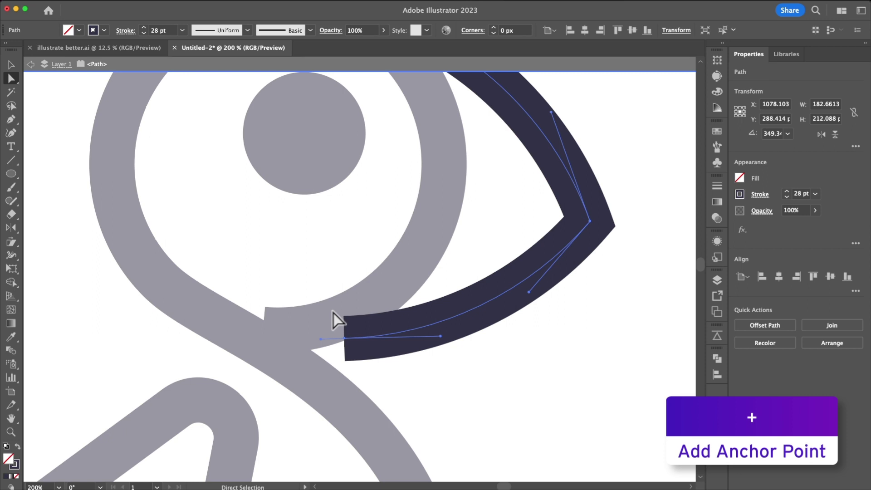
{"action": "key", "text": "Escape"}
- Add an anchor point on the head curve below the beak and delete its end segment to open a gap at the neck
{"action": "left_click", "coordinate": [324, 327]}
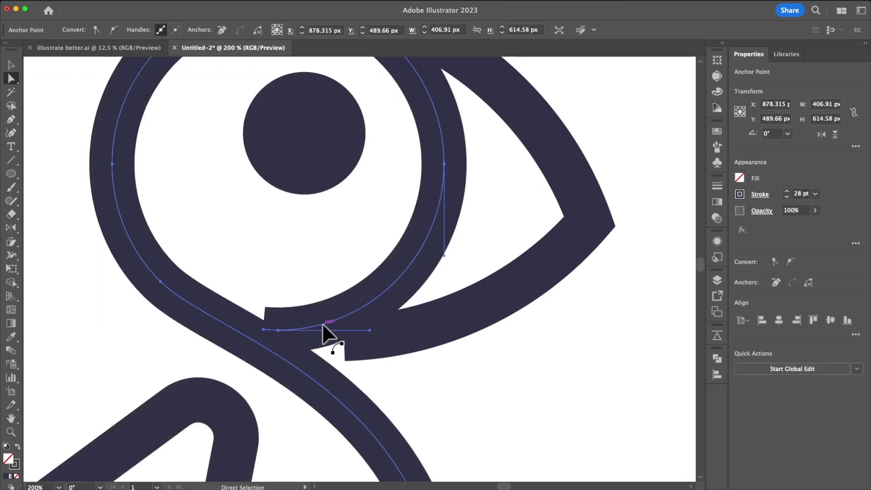
{"action": "key", "text": "p"}
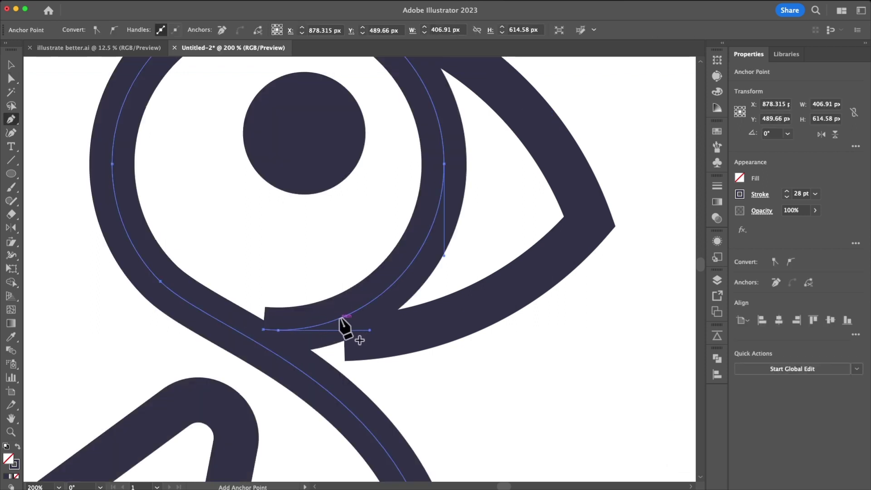
{"action": "left_click", "coordinate": [328, 322]}
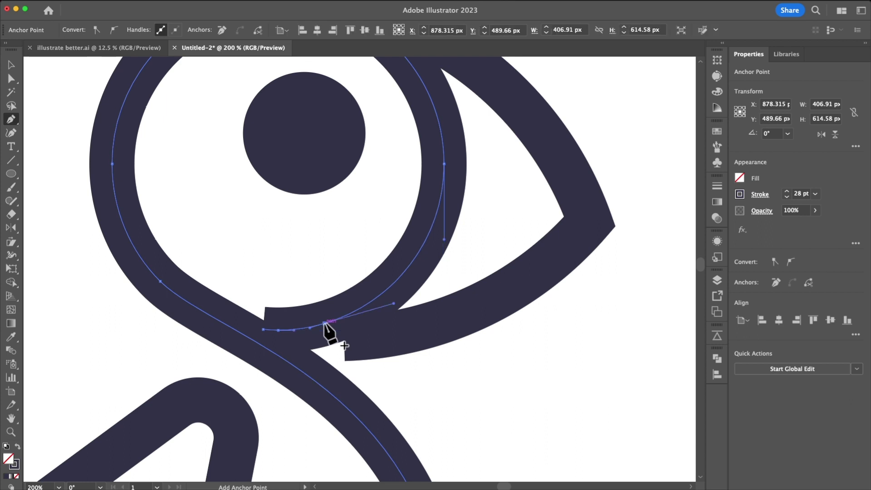
{"action": "key", "text": "a"}
{"action": "left_click_drag", "start_coordinate": [266, 331], "coordinate": [327, 324]}
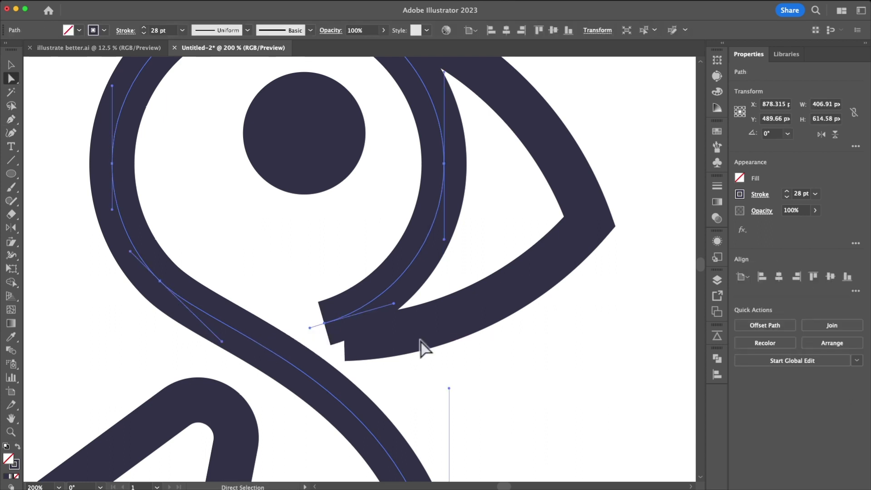
{"action": "key", "text": "super+1"}
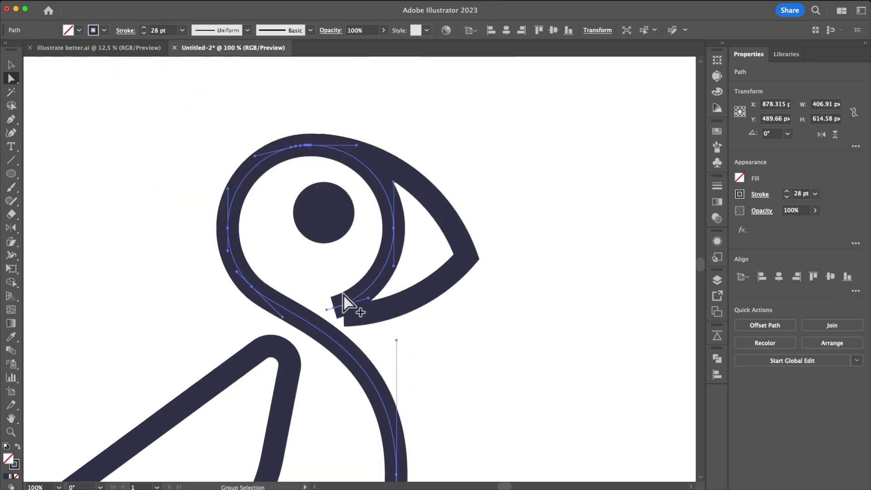
{"action": "key", "text": "v"}
{"action": "left_click", "coordinate": [478, 342]}
{"action": "key", "text": "space"}
{"action": "left_click_drag", "start_coordinate": [453, 311], "coordinate": [460, 277]}
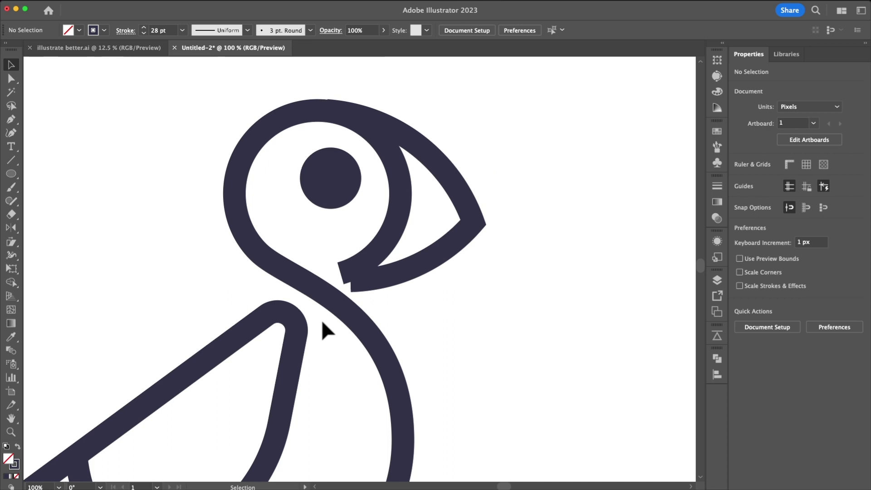
- Select the head-and-body path together with the beak and convert their strokes to filled shapes with Outline Stroke
{"action": "left_click", "coordinate": [346, 312]}
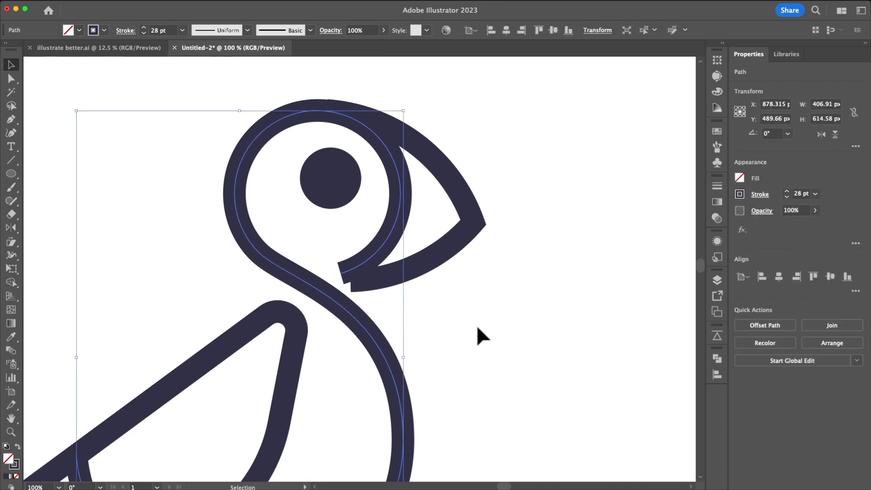
{"action": "left_click", "coordinate": [414, 303]}
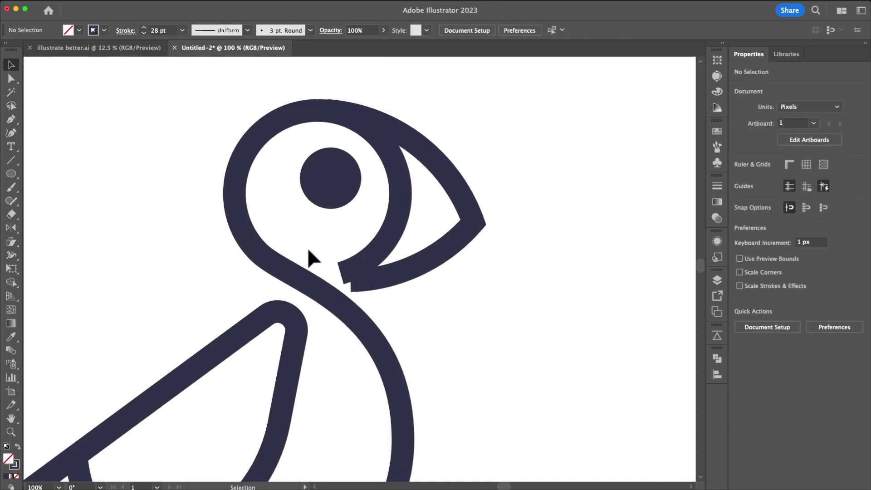
{"action": "left_click_drag", "start_coordinate": [418, 313], "coordinate": [418, 314]}
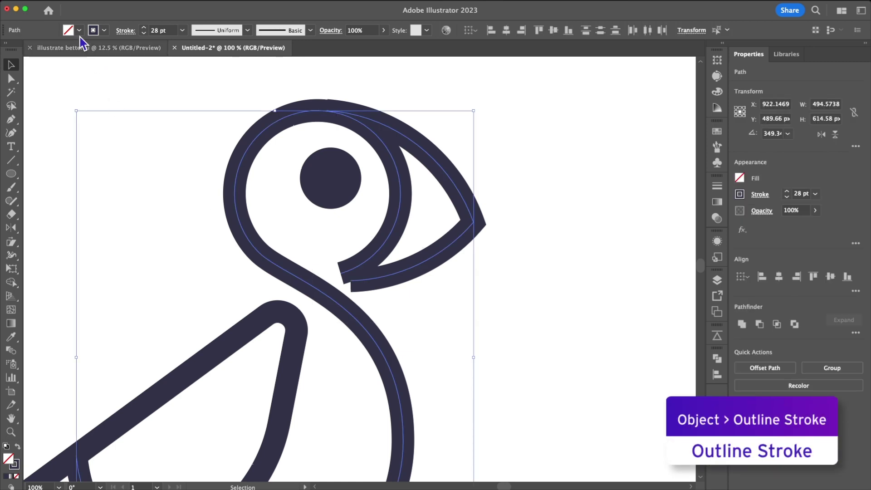
{"action": "left_click", "coordinate": [79, 0]}
{"action": "mouse_move", "coordinate": [117, 206]}
{"action": "mouse_move", "coordinate": [130, 175]}
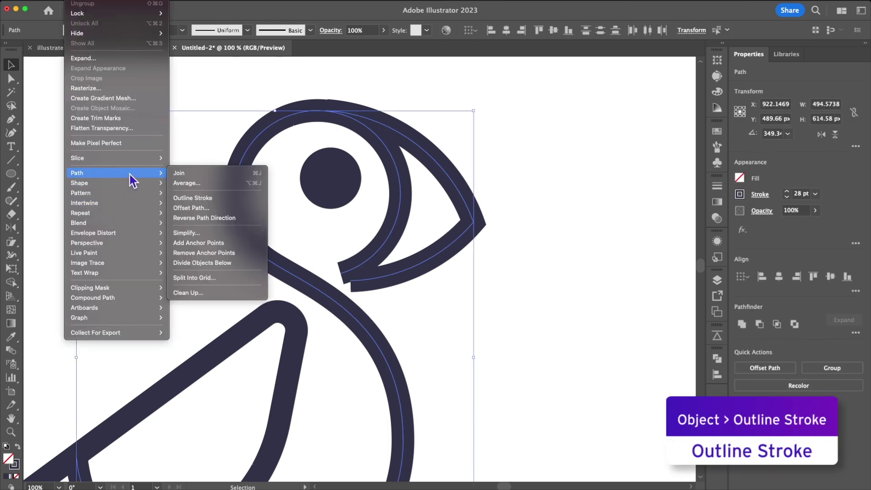
{"action": "left_click", "coordinate": [249, 198]}
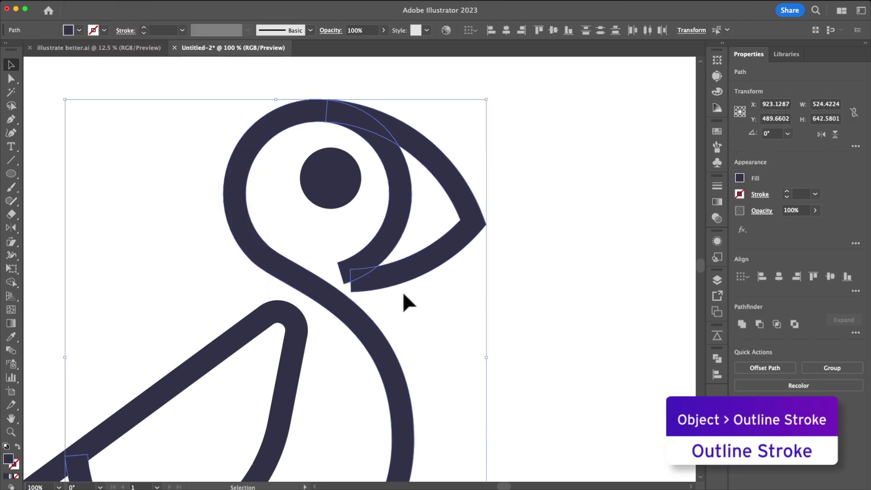
{"action": "scroll", "coordinate": [400, 289], "scroll_direction": "up", "scroll_amount": 1}
{"action": "left_click", "coordinate": [403, 310]}
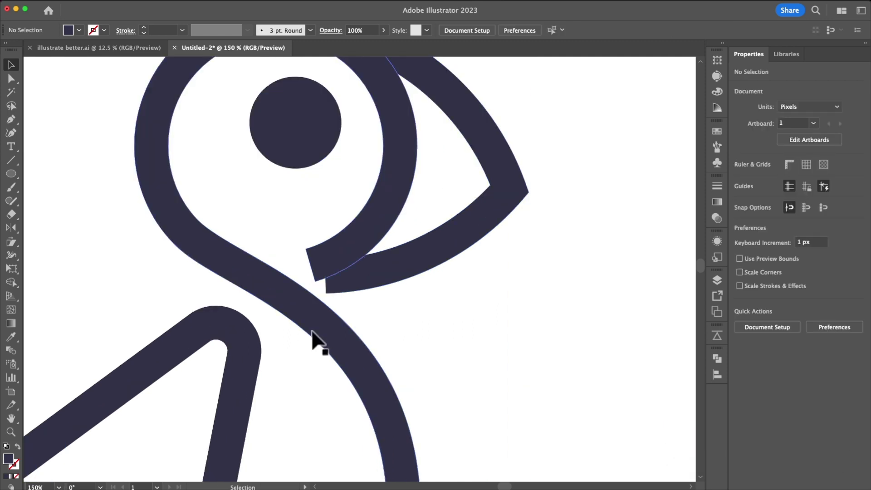
- Copy the outlined head-and-body shape and paste the duplicate in place over the original
{"action": "left_click", "coordinate": [316, 336]}
{"action": "scroll", "coordinate": [341, 308], "scroll_direction": "down", "scroll_amount": 1}
{"action": "key", "text": "super"}
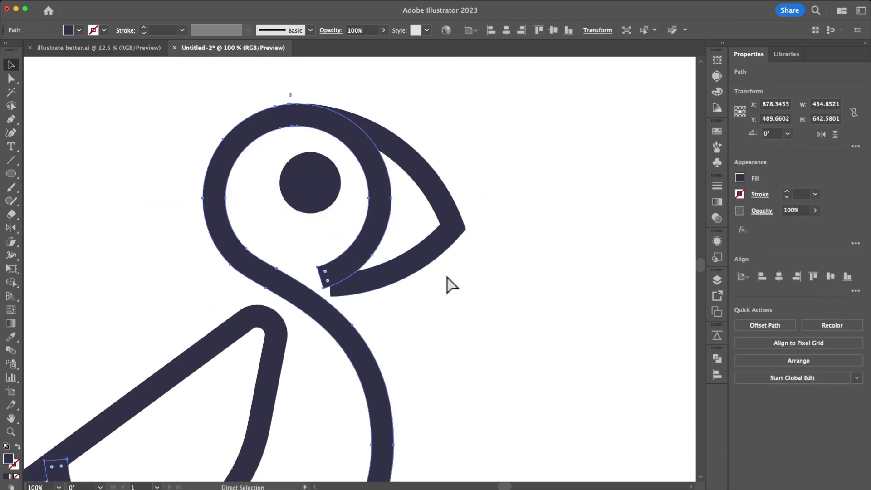
{"action": "key", "text": "super"}
{"action": "left_click", "coordinate": [73, 1]}
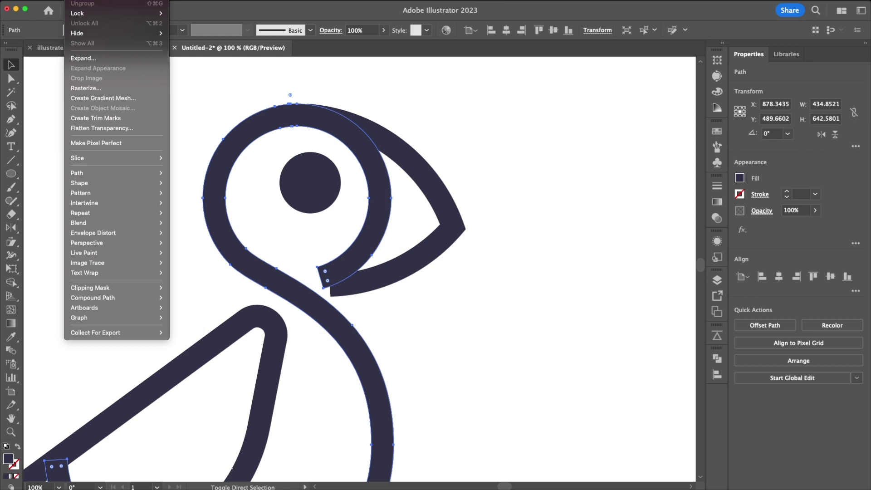
{"action": "left_click", "coordinate": [534, 396]}
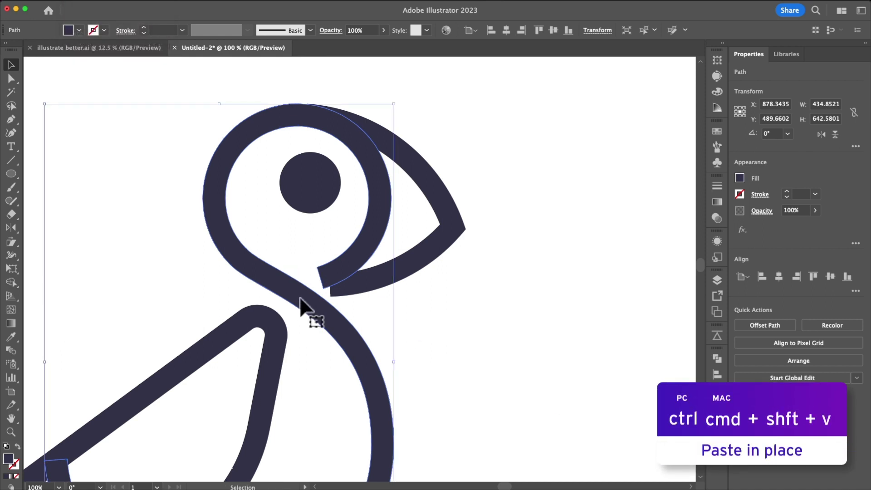
- Recolor the fill of the duplicated head-and-body shape to a bright blue
{"action": "double_click", "coordinate": [9, 460]}
{"action": "left_click_drag", "start_coordinate": [682, 245], "coordinate": [697, 226]}
{"action": "key", "text": "Return"}
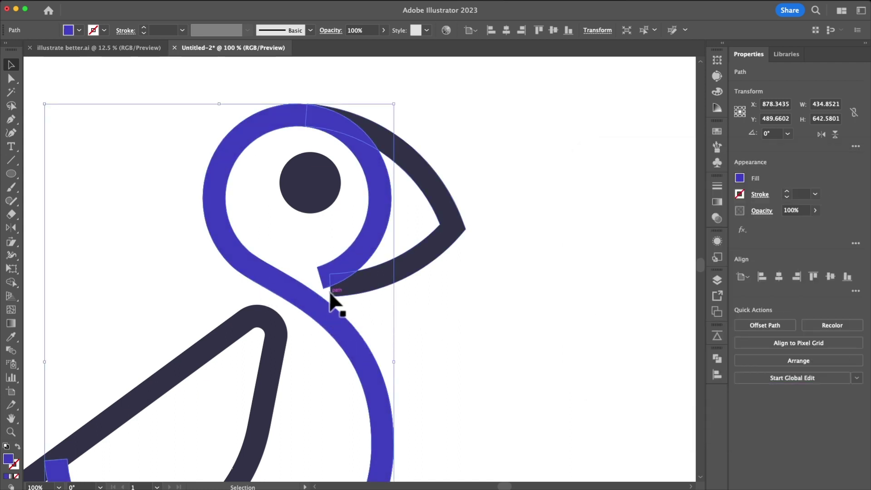
- Remove the three anchor points at the head's open end below the beak from the blue duplicate to shorten it
{"action": "scroll", "coordinate": [349, 310], "scroll_direction": "down", "scroll_amount": 1}
{"action": "scroll", "coordinate": [349, 317], "scroll_direction": "up", "scroll_amount": 2}
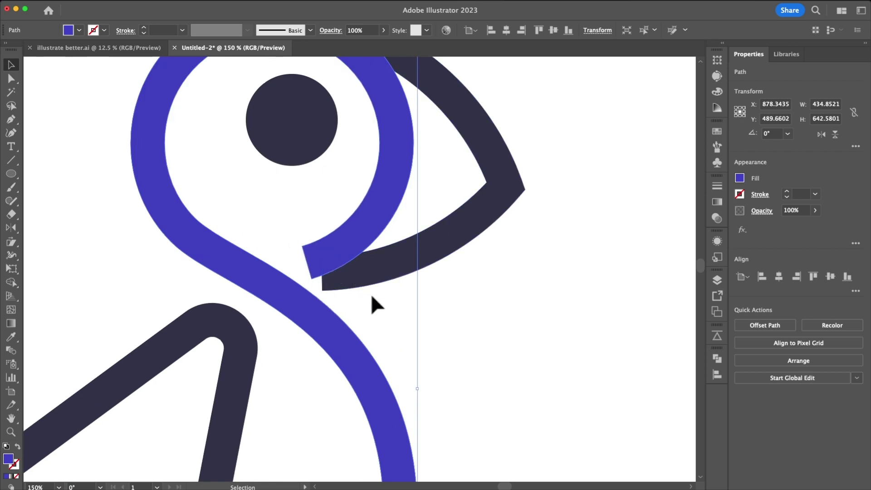
{"action": "key", "text": "a"}
{"action": "key", "text": "minus"}
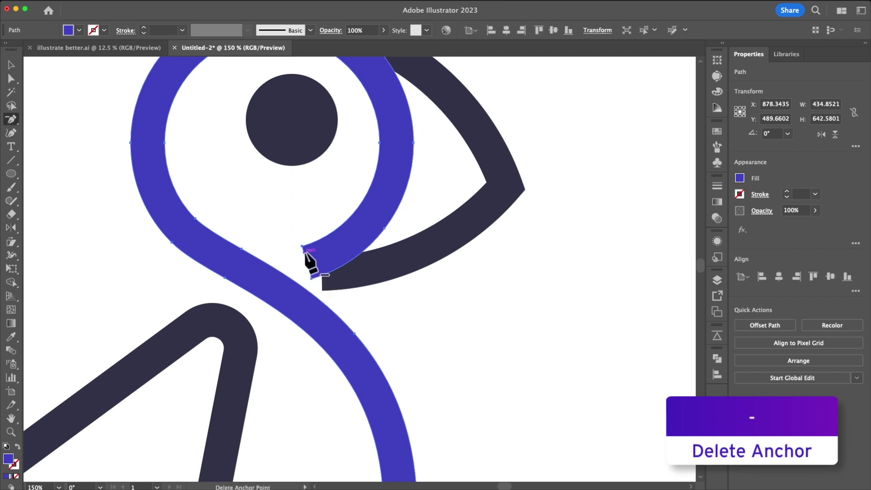
{"action": "left_click", "coordinate": [303, 247]}
{"action": "left_click", "coordinate": [312, 277]}
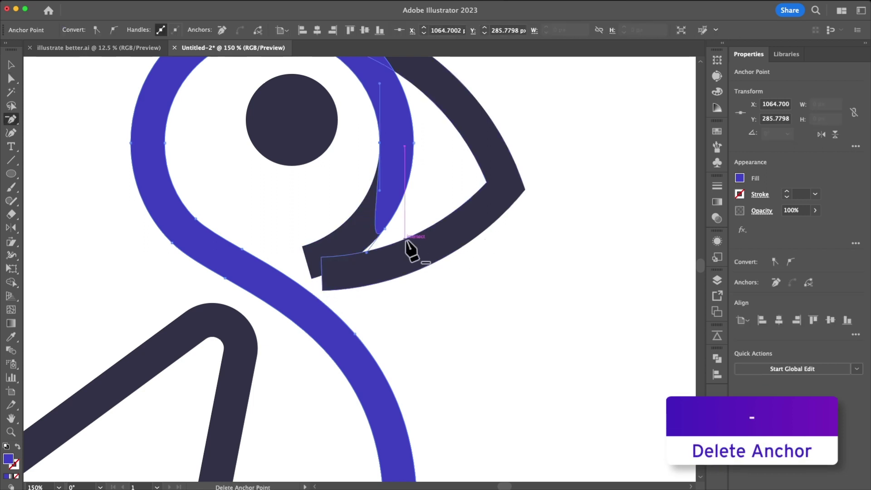
{"action": "left_click", "coordinate": [384, 229]}
{"action": "key", "text": "v"}
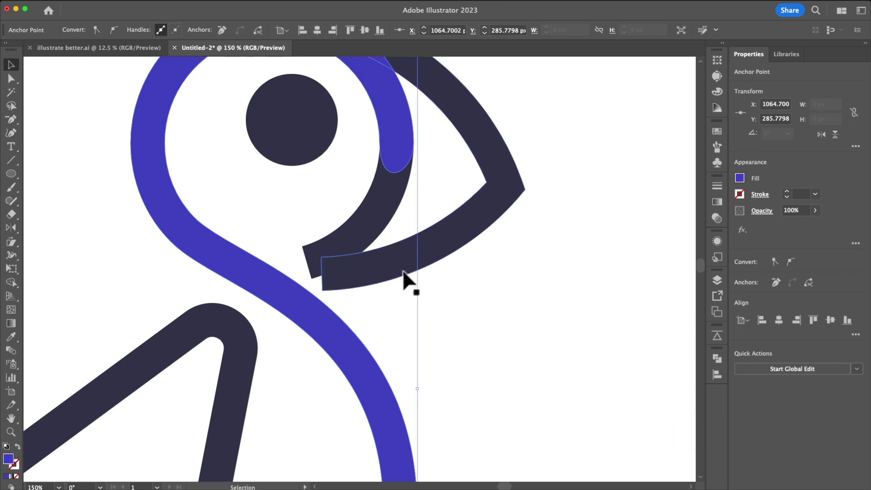
{"action": "scroll", "coordinate": [403, 282], "scroll_direction": "down", "scroll_amount": 1}
{"action": "left_click", "coordinate": [443, 301]}
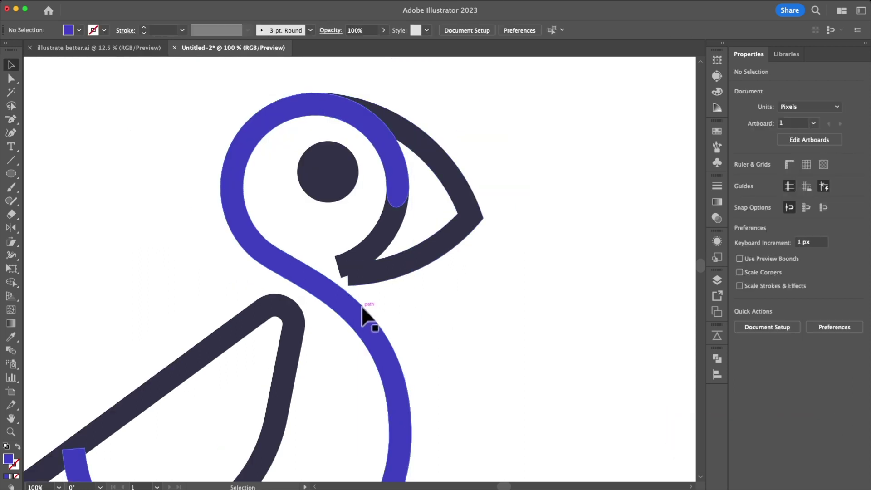
- Send the blue duplicate to the back and offset its path by 28 px with Miter joins and a miter limit of 4
{"action": "left_click", "coordinate": [361, 310]}
{"action": "key", "text": "super+shift+["}
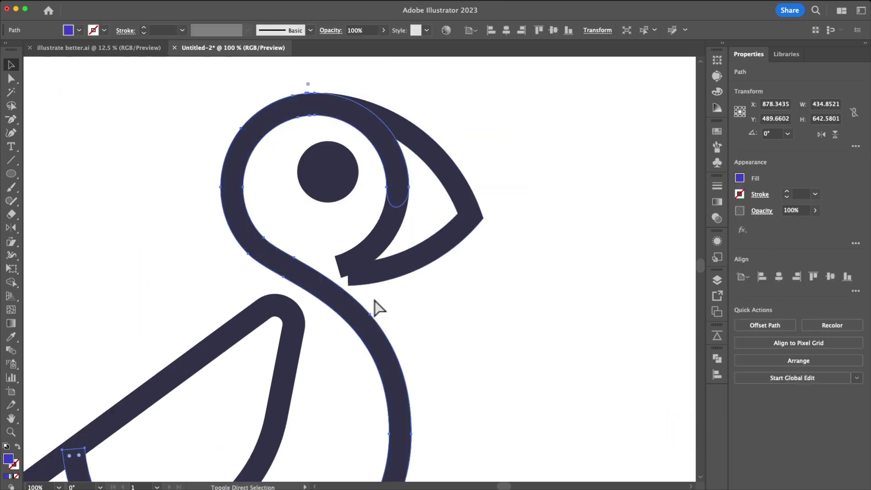
{"action": "left_click", "coordinate": [75, 1]}
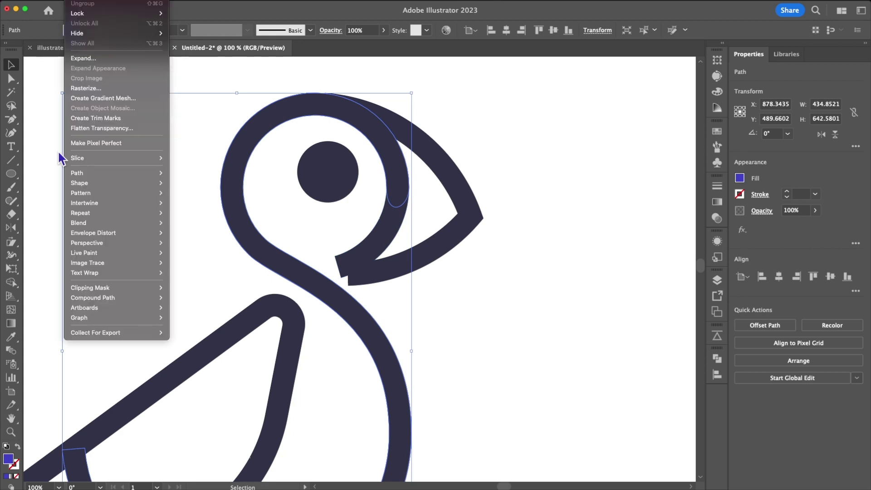
{"action": "mouse_move", "coordinate": [79, 175]}
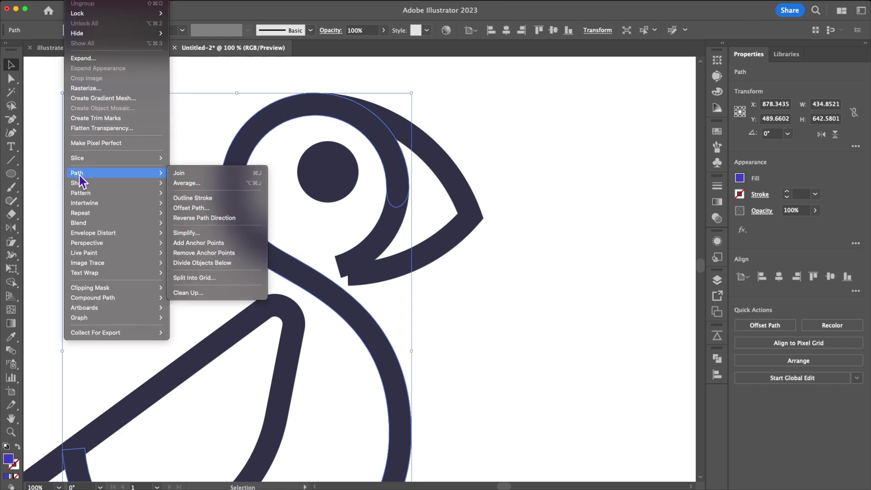
{"action": "left_click", "coordinate": [205, 208]}
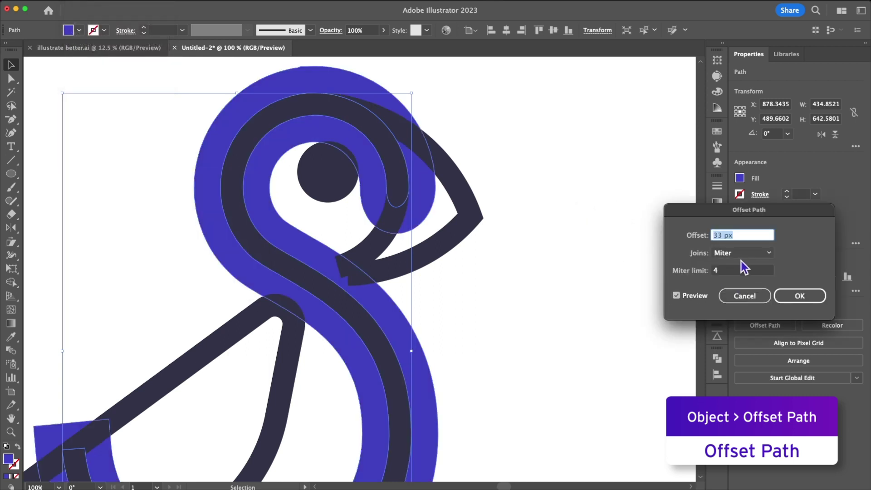
{"action": "key", "text": "Down"}
{"action": "key", "text": "Down"}
{"action": "key", "text": "Down"}
{"action": "key", "text": "Down"}
{"action": "key", "text": "Down"}
{"action": "key", "text": "Down"}
{"action": "key", "text": "Down"}
{"action": "key", "text": "Down"}
{"action": "key", "text": "Down"}
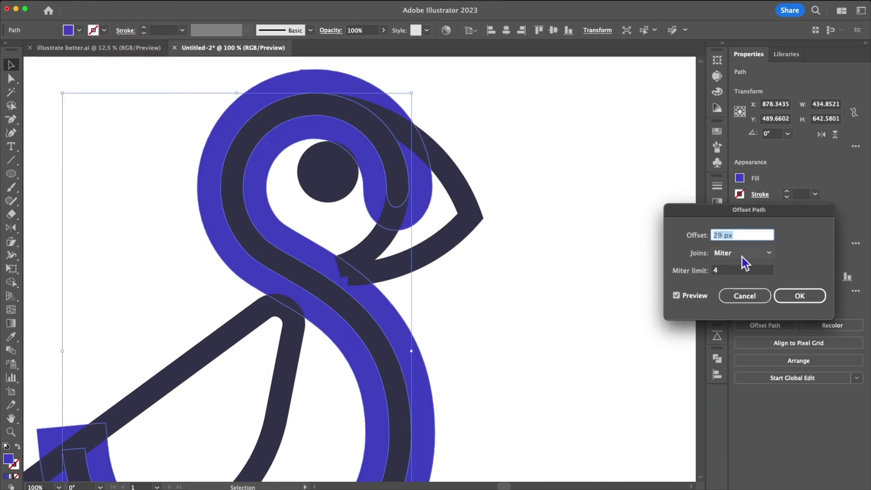
{"action": "key", "text": "Up"}
{"action": "key", "text": "Up"}
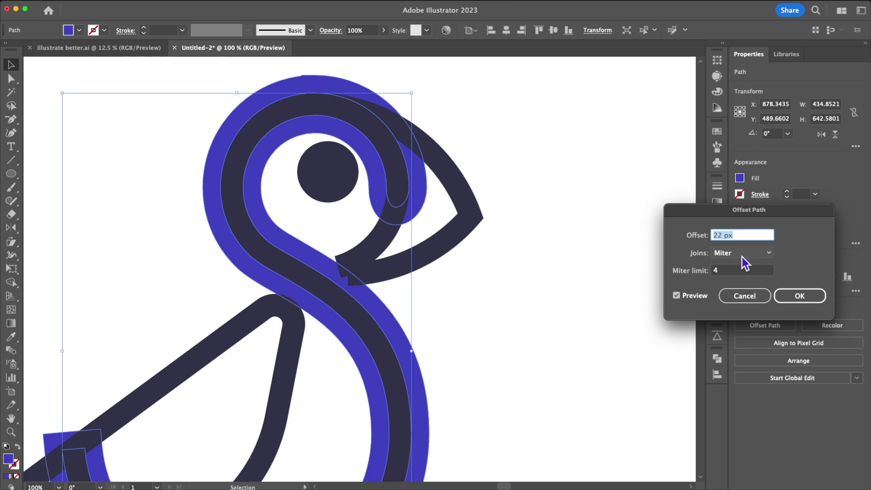
{"action": "key", "text": "Up"}
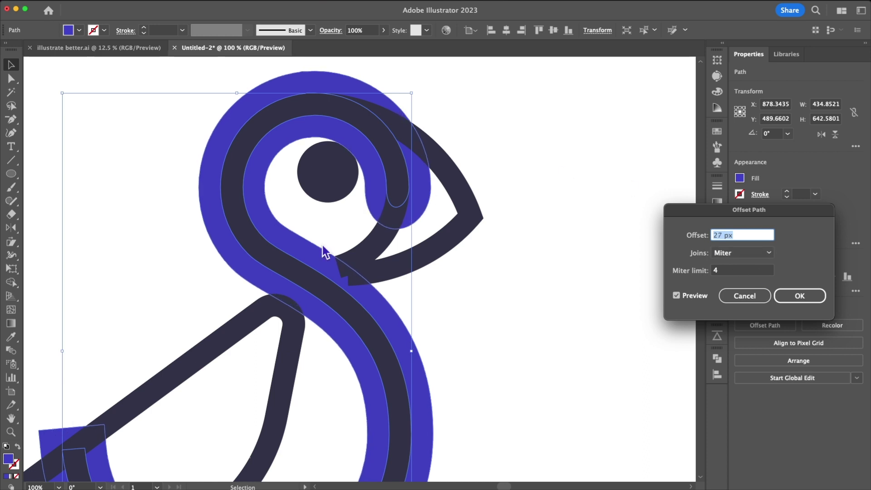
{"action": "left_click", "coordinate": [335, 254]}
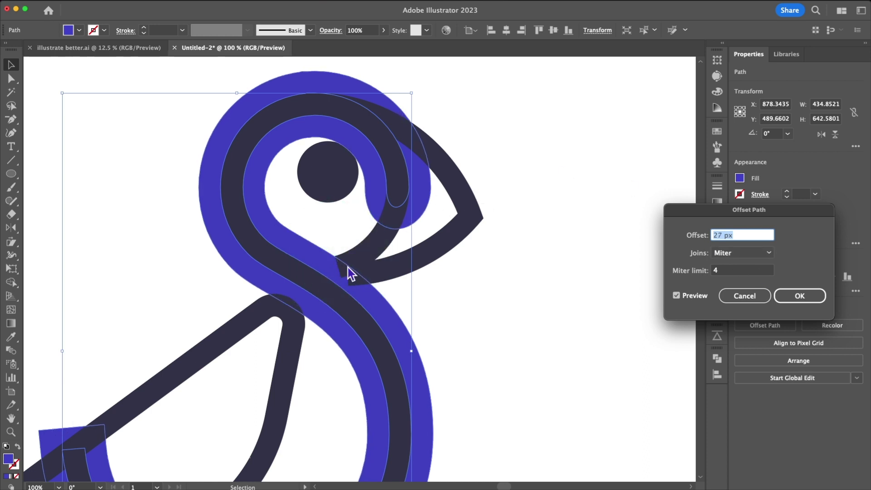
{"action": "key", "text": "Up"}
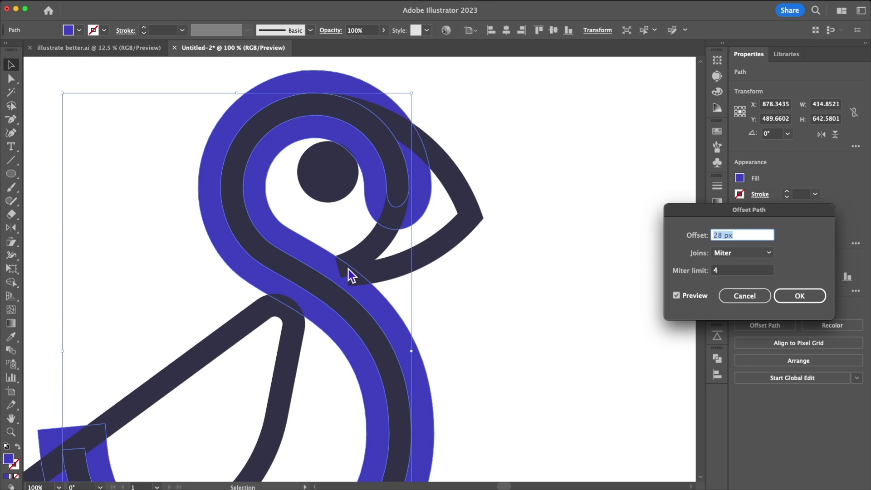
{"action": "key", "text": "Return"}
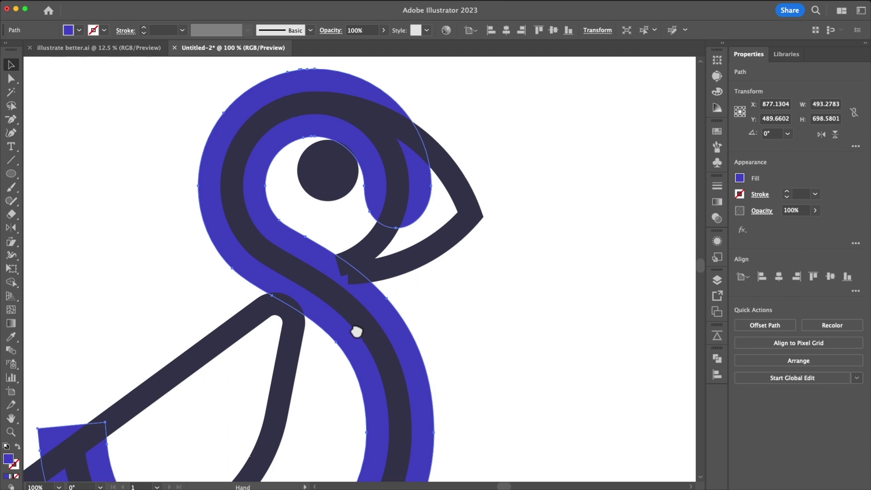
- Nudge the wing path 1 px up and 1 px right so its rounded corner slightly overlaps the blue offset
{"action": "left_click_drag", "start_coordinate": [357, 331], "coordinate": [394, 257]}
{"action": "left_click", "coordinate": [335, 304]}
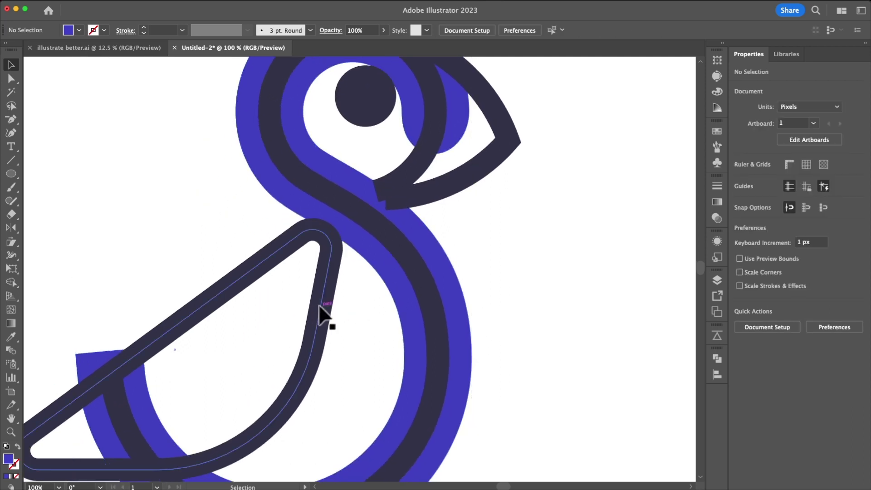
{"action": "left_click_drag", "start_coordinate": [319, 304], "coordinate": [316, 317]}
{"action": "scroll", "coordinate": [351, 232], "scroll_direction": "up", "scroll_amount": 4}
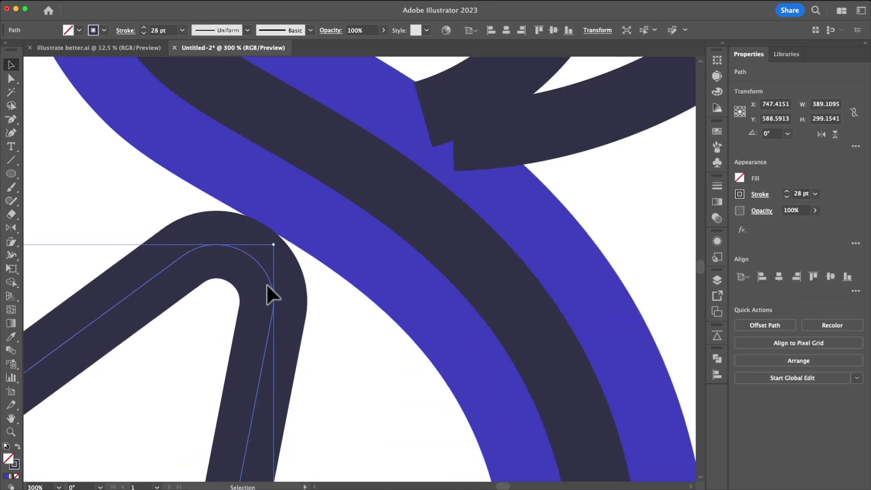
{"action": "key", "text": "Up"}
{"action": "key", "text": "Right"}
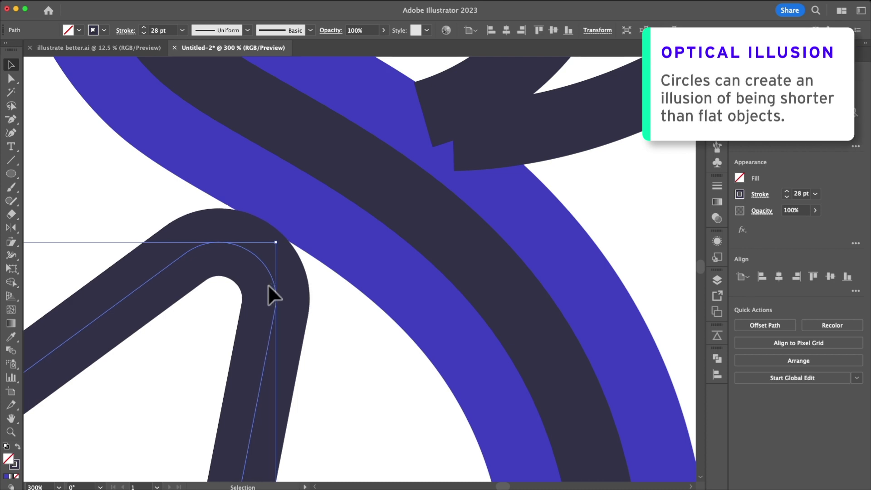
- Use Shape Builder on the head, beak and blue offset shapes to cut away the head and beak ends overlapping the blue offset
{"action": "scroll", "coordinate": [287, 260], "scroll_direction": "down", "scroll_amount": 1}
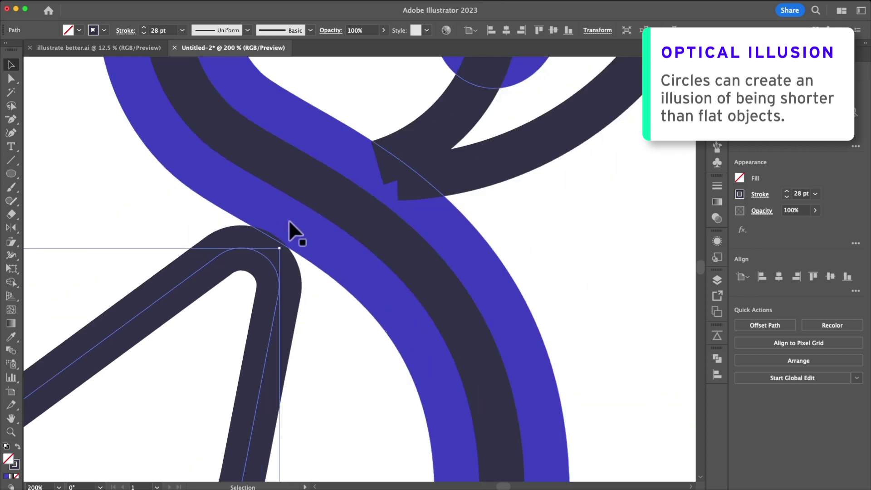
{"action": "left_click_drag", "start_coordinate": [416, 274], "coordinate": [346, 305]}
{"action": "scroll", "coordinate": [385, 257], "scroll_direction": "down", "scroll_amount": 1}
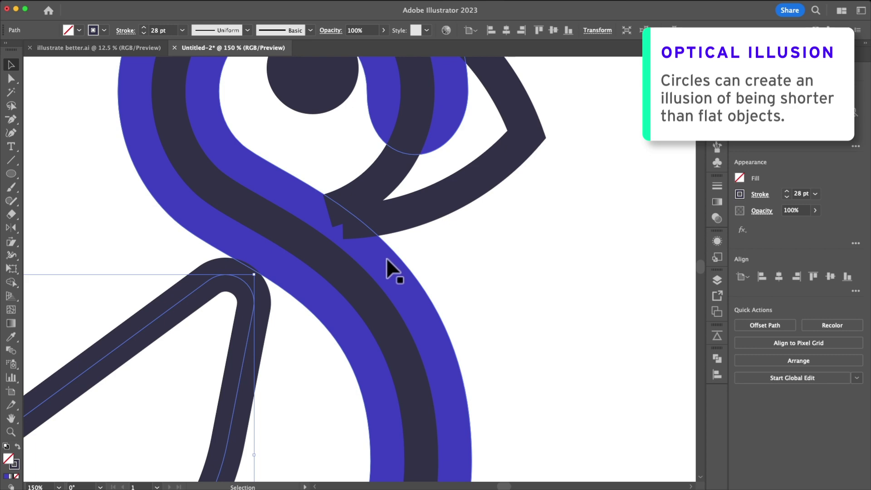
{"action": "scroll", "coordinate": [386, 257], "scroll_direction": "up", "scroll_amount": 1}
{"action": "scroll", "coordinate": [403, 245], "scroll_direction": "down", "scroll_amount": 3}
{"action": "scroll", "coordinate": [393, 214], "scroll_direction": "up", "scroll_amount": 2}
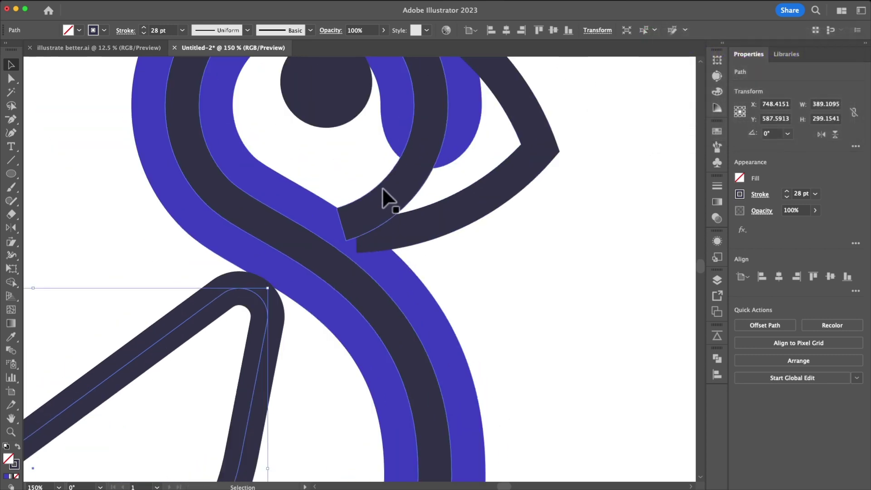
{"action": "left_click_drag", "start_coordinate": [375, 215], "coordinate": [404, 286]}
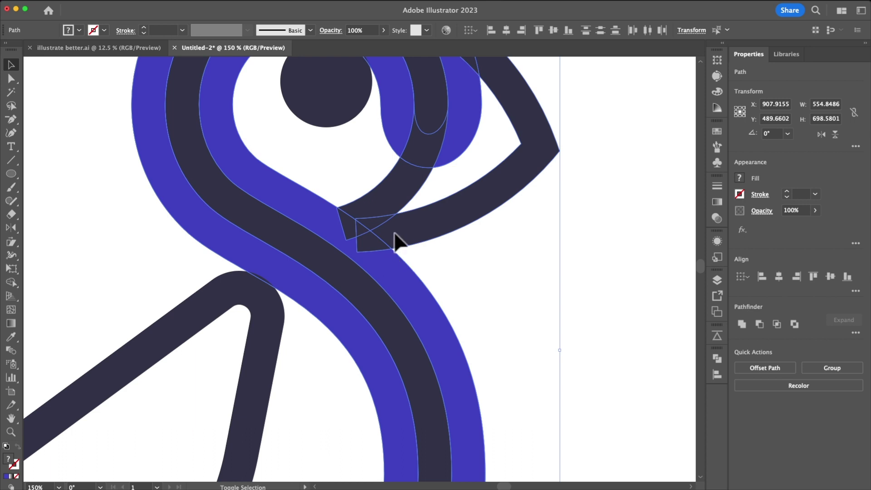
{"action": "key", "text": "shift+m"}
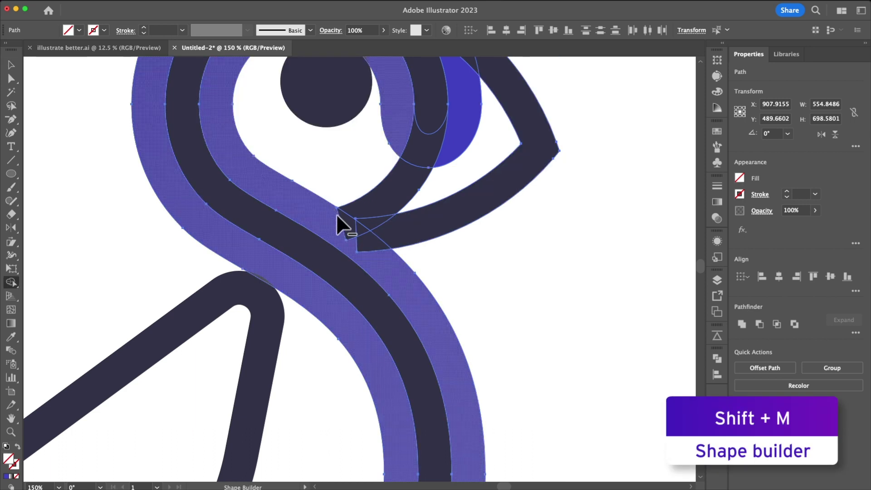
{"action": "mouse_move", "coordinate": [361, 230]}
{"action": "left_mouse_down"}
{"action": "mouse_move", "coordinate": [409, 294]}
{"action": "mouse_move", "coordinate": [419, 291]}
{"action": "left_mouse_up"}
{"action": "key", "text": "v"}
{"action": "left_click", "coordinate": [449, 286]}
{"action": "key", "text": "super+minus"}
{"action": "key", "text": "super+minus"}
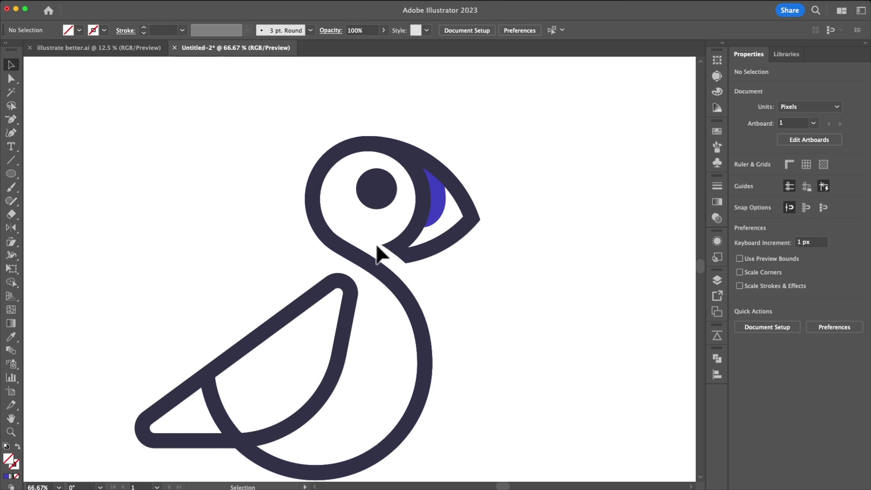
- Delete the blue shapes behind the head and body, shifting the head-and-body shape 10 px left for access and back again
{"action": "scroll", "coordinate": [389, 263], "scroll_direction": "up", "scroll_amount": 2}
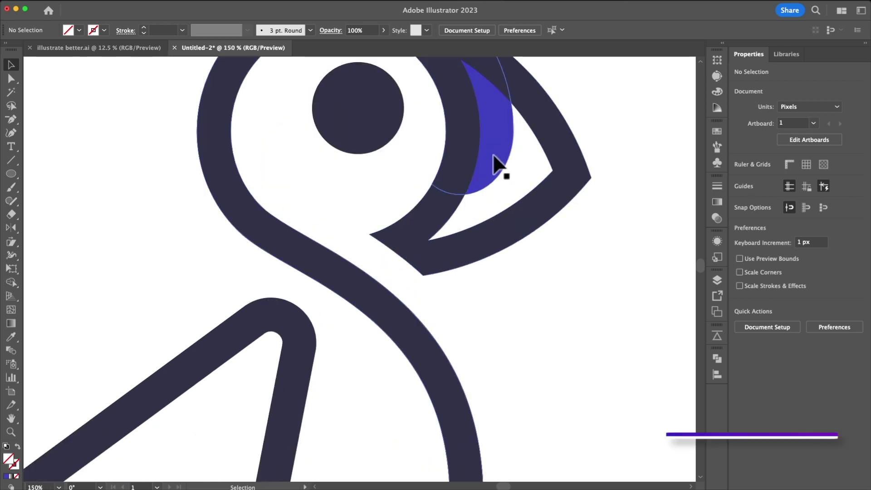
{"action": "scroll", "coordinate": [491, 155], "scroll_direction": "down", "scroll_amount": 2}
{"action": "left_click", "coordinate": [375, 183]}
{"action": "key", "text": "shift+Left"}
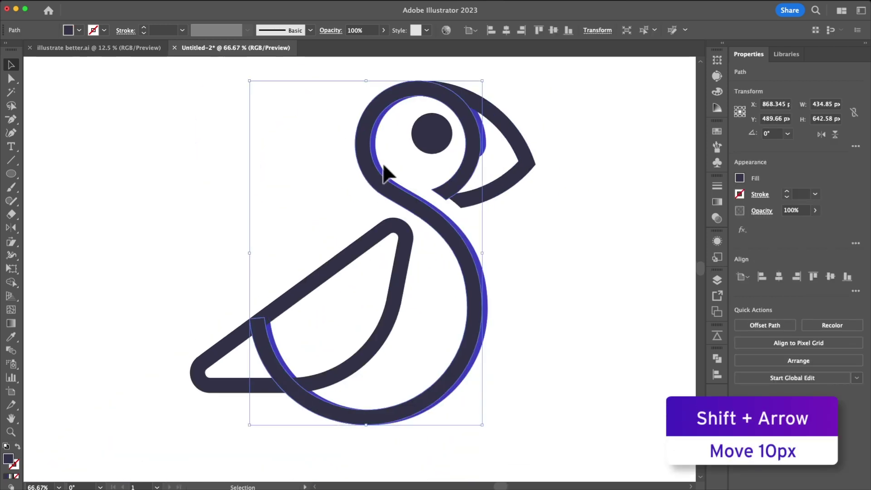
{"action": "left_click", "coordinate": [383, 165]}
{"action": "left_click", "coordinate": [378, 161]}
{"action": "key", "text": "Delete"}
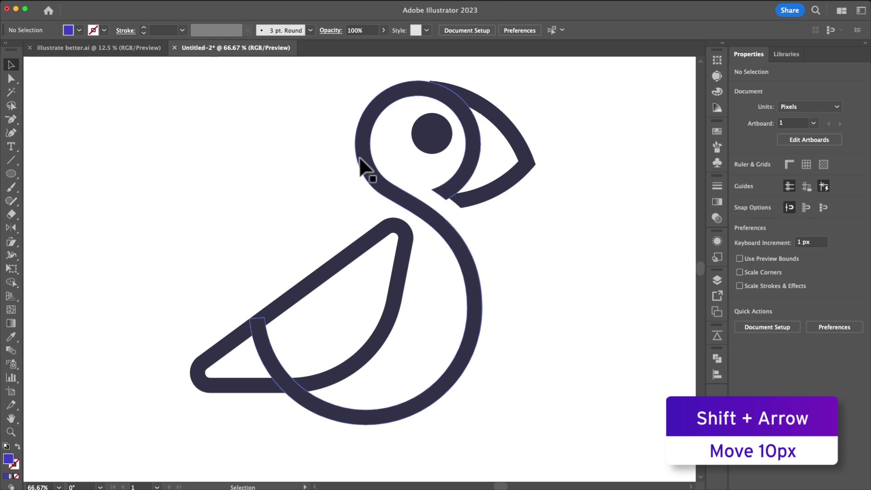
{"action": "left_click", "coordinate": [363, 171]}
{"action": "key", "text": "shift+Right"}
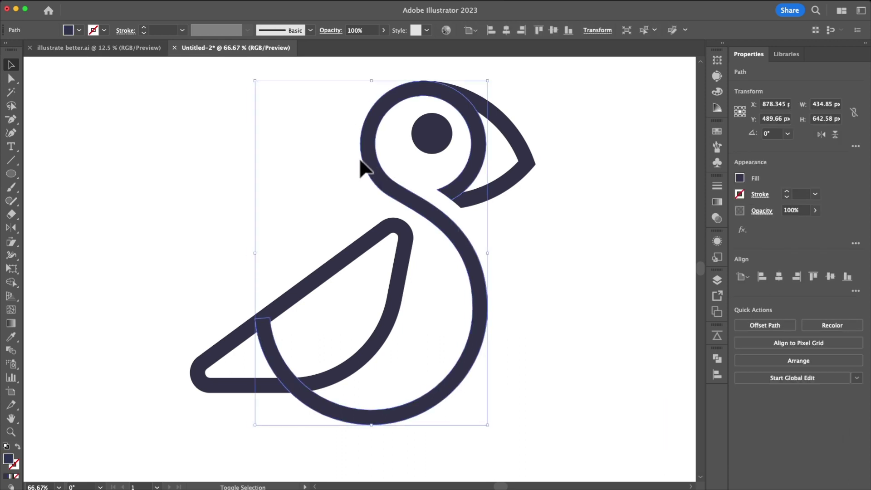
{"action": "key", "text": "super+shift+a"}
{"action": "scroll", "coordinate": [490, 171], "scroll_direction": "up", "scroll_amount": 3}
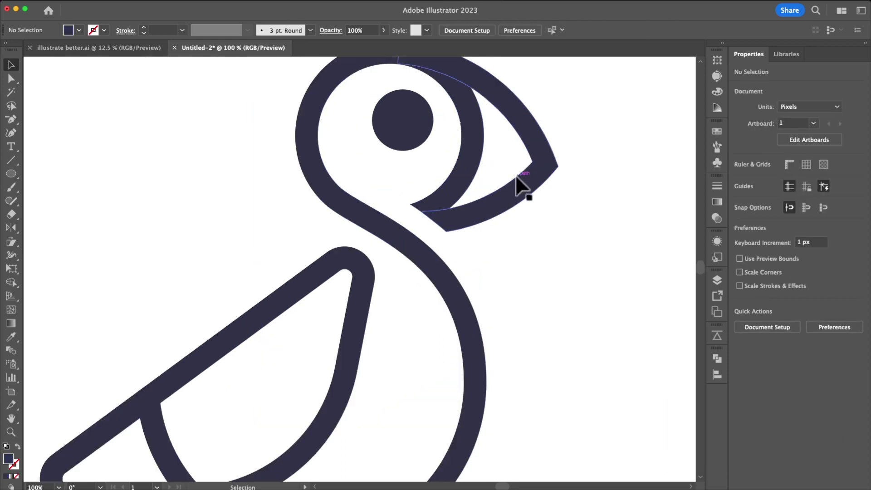
{"action": "scroll", "coordinate": [402, 186], "scroll_direction": "up", "scroll_amount": 1}
{"action": "scroll", "coordinate": [317, 320], "scroll_direction": "up", "scroll_amount": 2}
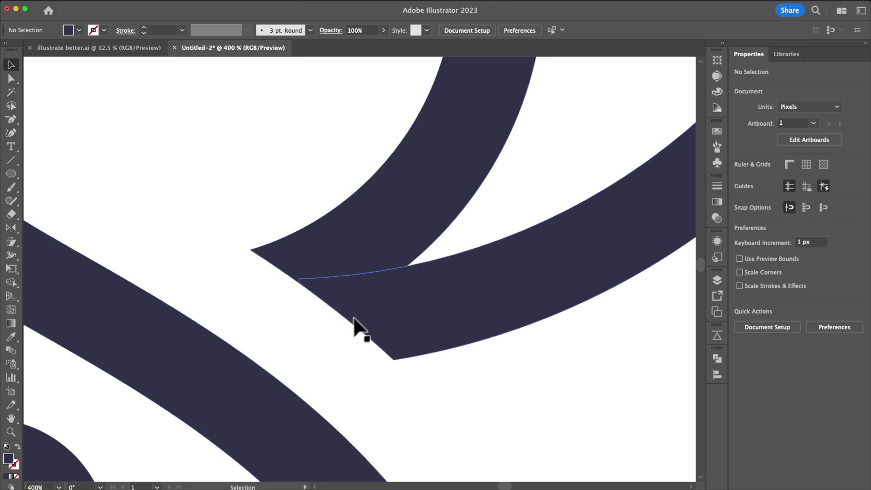
{"action": "scroll", "coordinate": [335, 270], "scroll_direction": "down", "scroll_amount": 4}
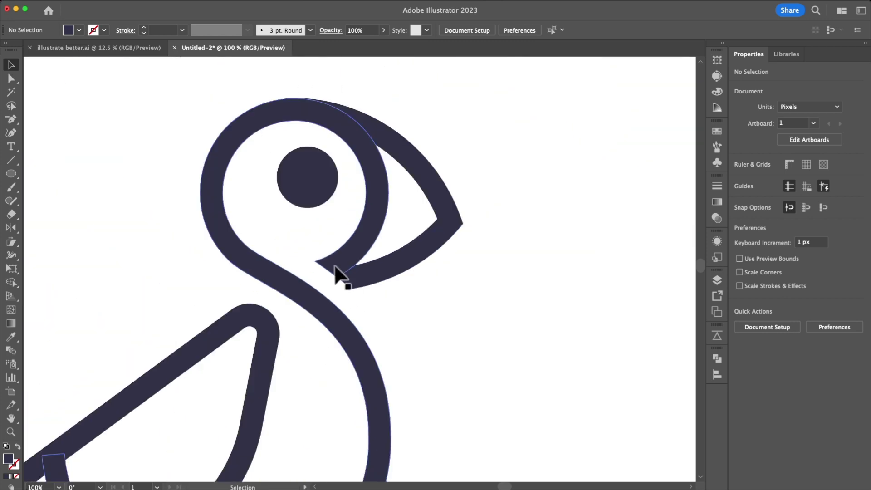
- Merge the head and beak shapes, including their overlaps at both joins, into one shape with Shape Builder
{"action": "left_click", "coordinate": [368, 259]}
{"action": "key", "text": "super+a"}
{"action": "key", "text": "shift+m"}
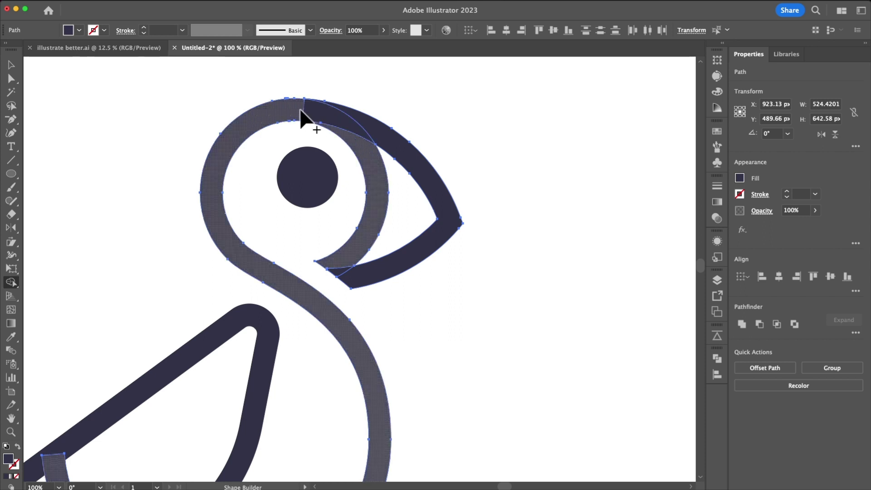
{"action": "left_click_drag", "start_coordinate": [300, 110], "coordinate": [316, 111]}
{"action": "mouse_move", "coordinate": [358, 129]}
{"action": "left_mouse_down"}
{"action": "mouse_move", "coordinate": [376, 137]}
{"action": "mouse_move", "coordinate": [372, 246]}
{"action": "mouse_move", "coordinate": [348, 274]}
{"action": "left_mouse_up"}
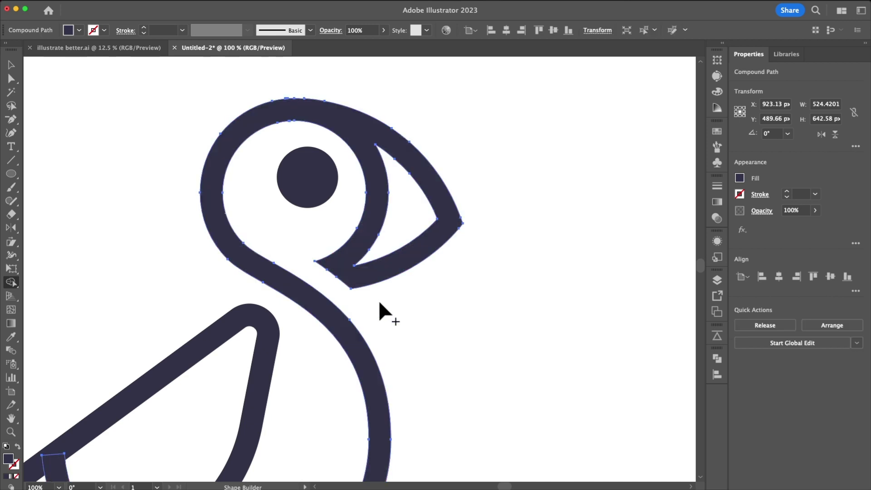
- Delete the stray anchor point on top of the head where the beak's outline meets the head curve, and deselect the bird
{"action": "left_click_drag", "start_coordinate": [391, 323], "coordinate": [425, 317]}
{"action": "scroll", "coordinate": [403, 260], "scroll_direction": "up", "scroll_amount": 3}
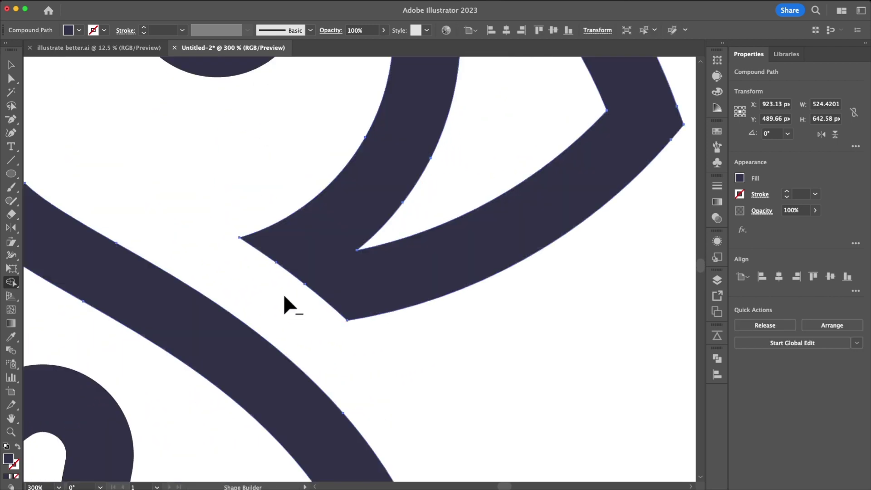
{"action": "scroll", "coordinate": [307, 301], "scroll_direction": "down", "scroll_amount": 6}
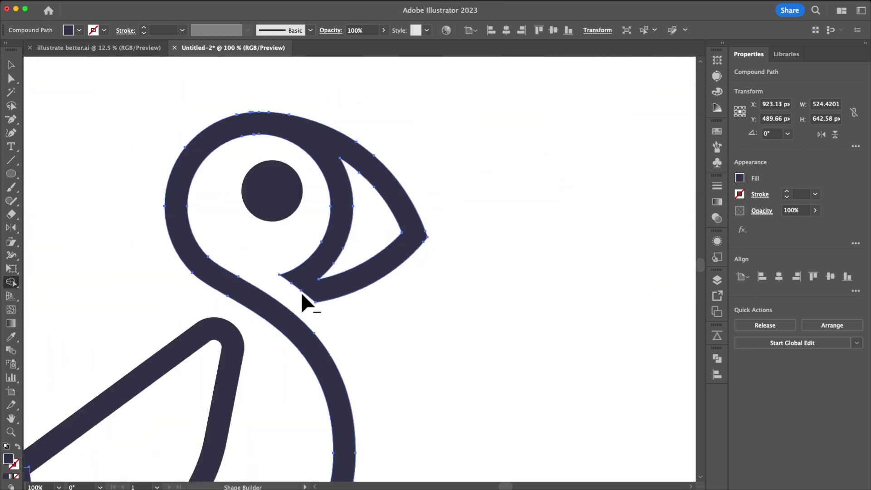
{"action": "scroll", "coordinate": [328, 235], "scroll_direction": "up", "scroll_amount": 7}
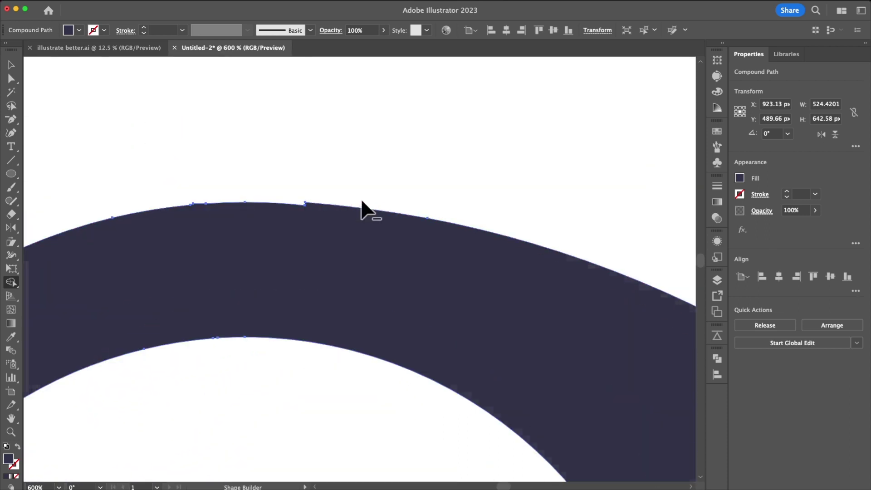
{"action": "scroll", "coordinate": [235, 226], "scroll_direction": "up", "scroll_amount": 1}
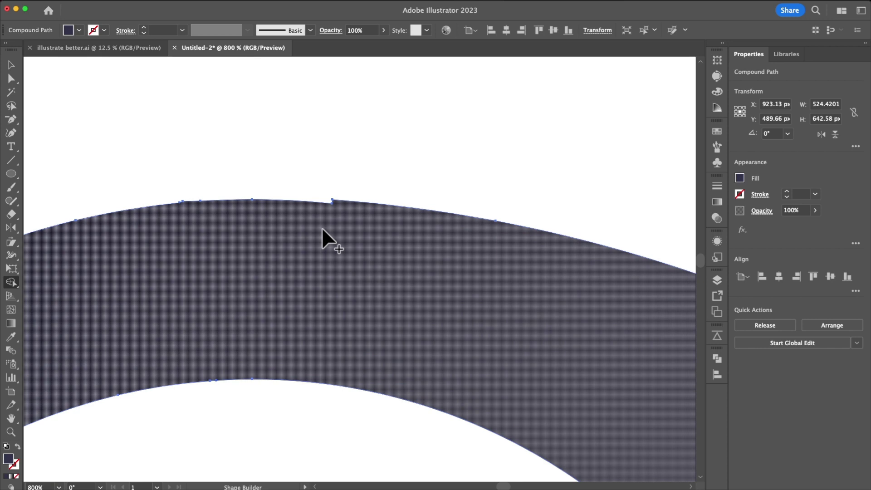
{"action": "key", "text": "minus"}
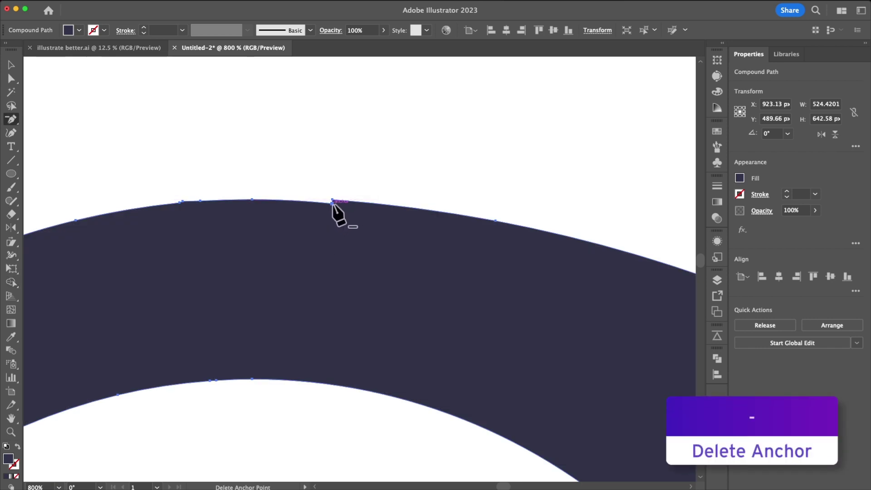
{"action": "left_click", "coordinate": [332, 202]}
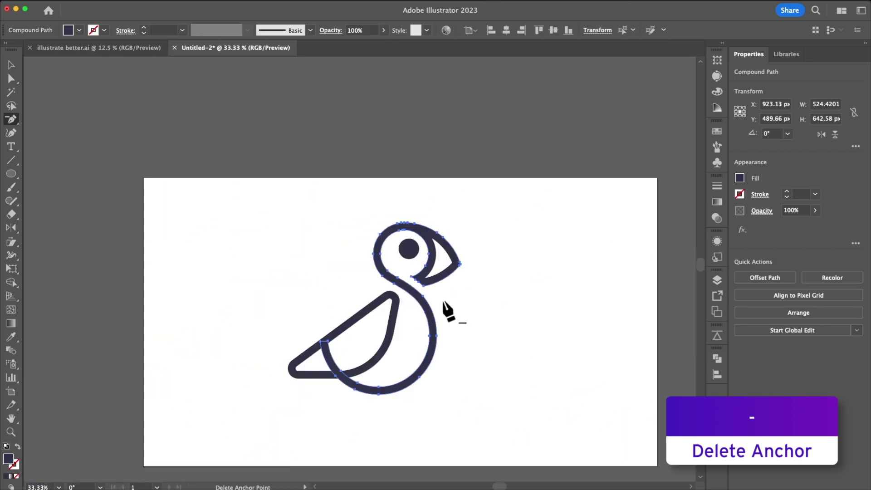
{"action": "key", "text": "v"}
{"action": "left_click", "coordinate": [474, 320]}
{"action": "scroll", "coordinate": [470, 341], "scroll_direction": "up", "scroll_amount": 1}
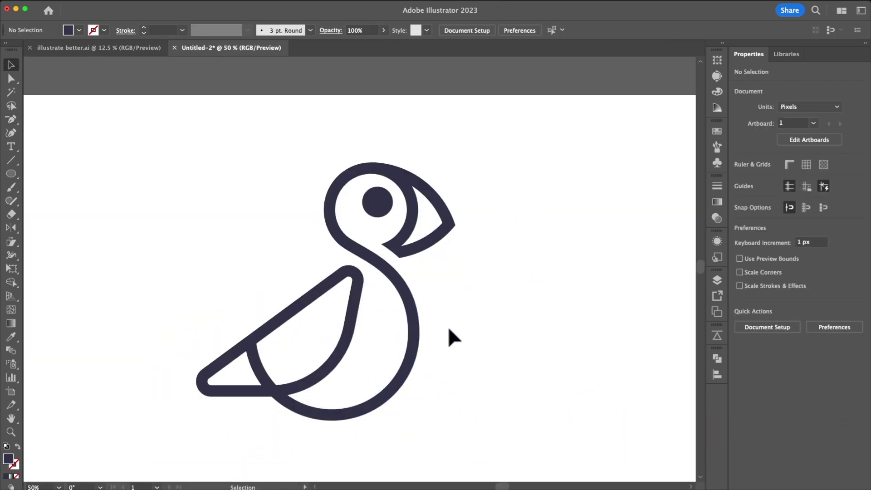
{"action": "key", "text": "space"}
{"action": "left_click_drag", "start_coordinate": [459, 343], "coordinate": [434, 334]}
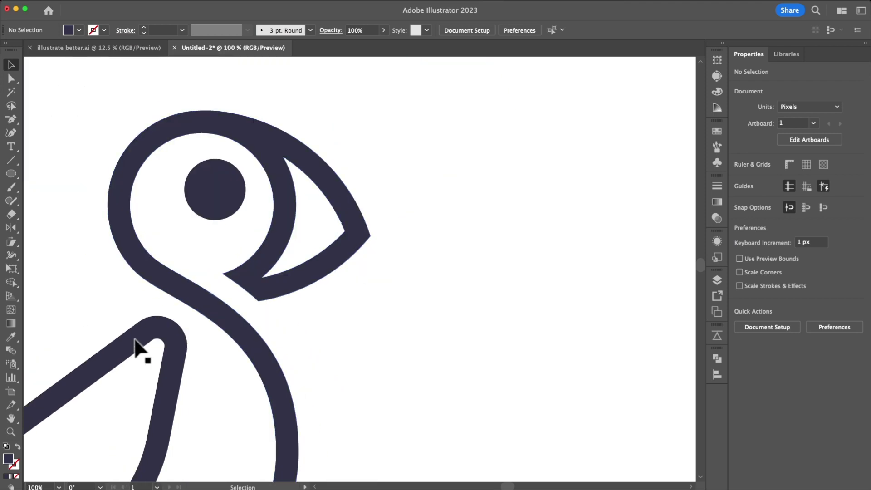
- Try to round both corners of the beak's cut end near the neck together with a radius of about 9.33 px
{"action": "scroll", "coordinate": [229, 285], "scroll_direction": "up", "scroll_amount": 3}
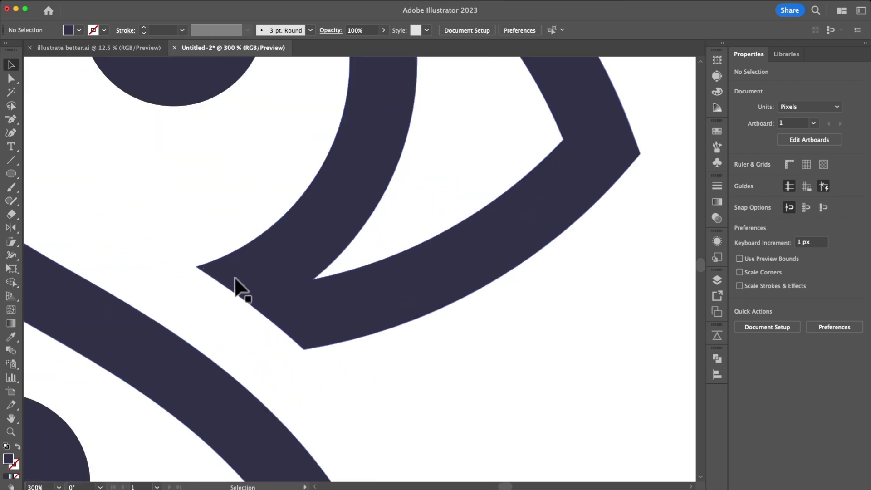
{"action": "key", "text": "a"}
{"action": "left_click", "coordinate": [199, 268]}
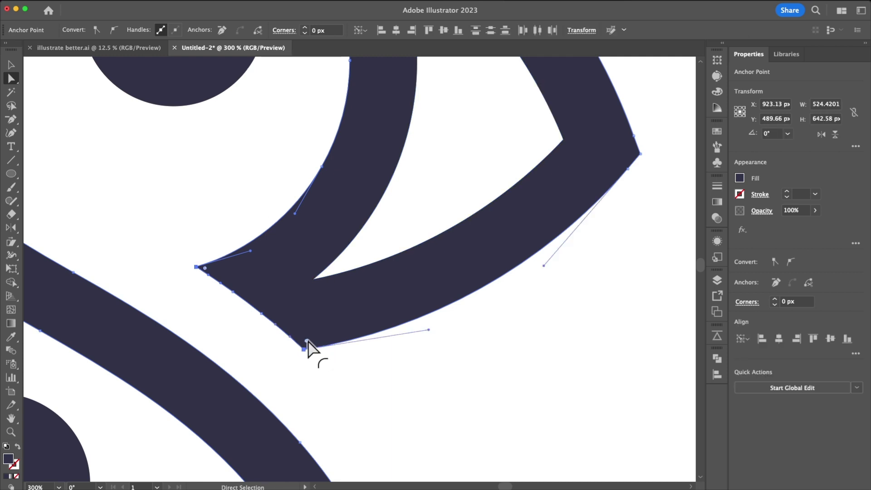
{"action": "left_click_drag", "start_coordinate": [308, 340], "coordinate": [346, 342]}
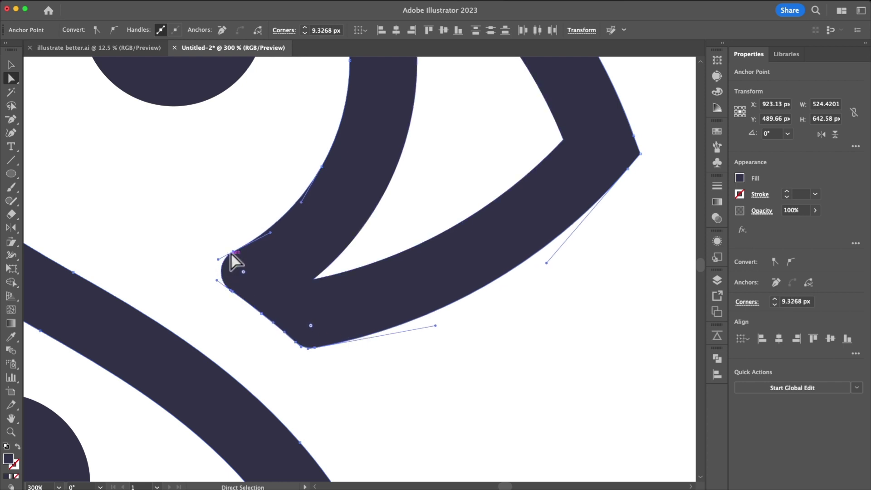
{"action": "left_click", "coordinate": [316, 375]}
{"action": "scroll", "coordinate": [452, 330], "scroll_direction": "up", "scroll_amount": 1}
{"action": "scroll", "coordinate": [451, 331], "scroll_direction": "down", "scroll_amount": 6}
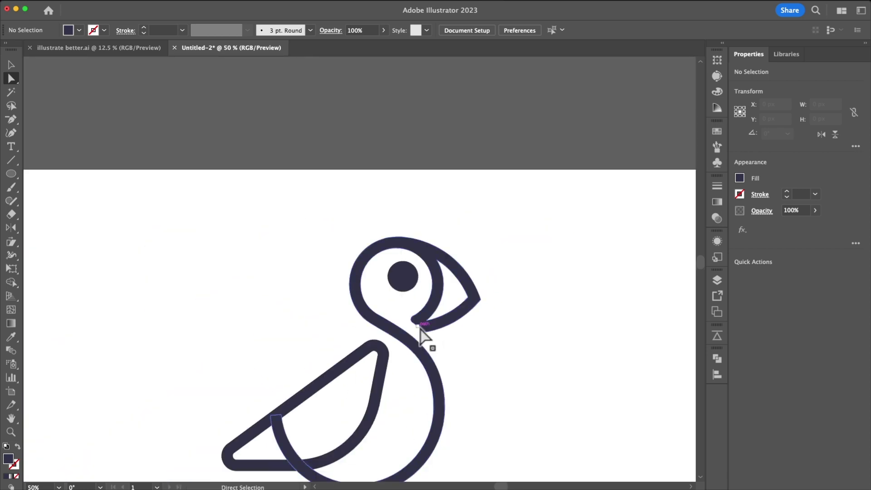
{"action": "key", "text": "super+z"}
- Round only the lower corner of the beak's cut end to 8 px
{"action": "scroll", "coordinate": [426, 336], "scroll_direction": "up", "scroll_amount": 7}
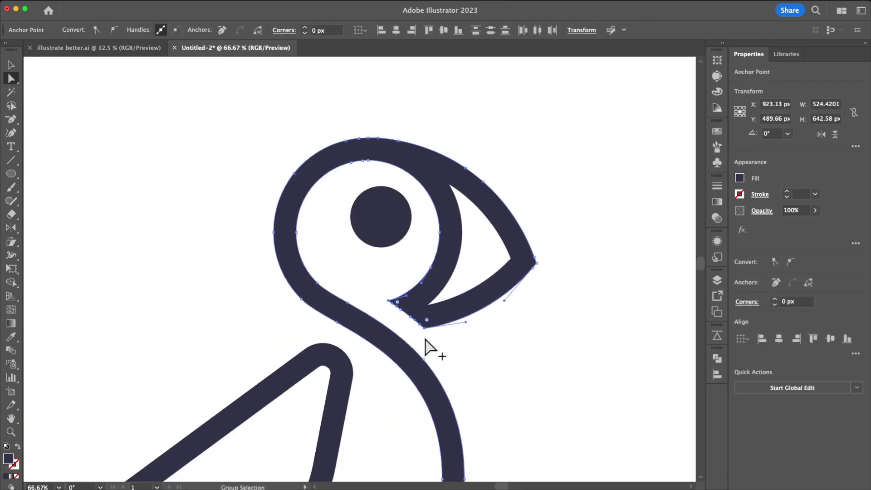
{"action": "scroll", "coordinate": [432, 325], "scroll_direction": "down", "scroll_amount": 1}
{"action": "left_click", "coordinate": [431, 318]}
{"action": "left_click", "coordinate": [431, 296]}
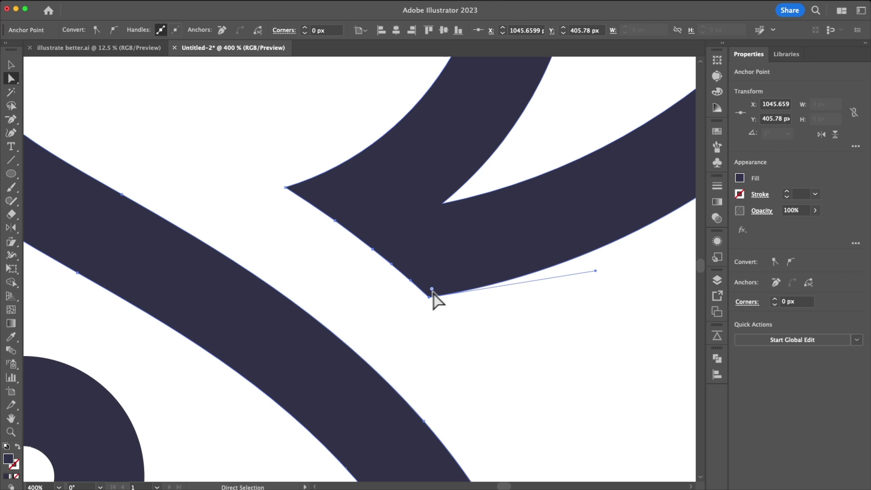
{"action": "double_click", "coordinate": [305, 28]}
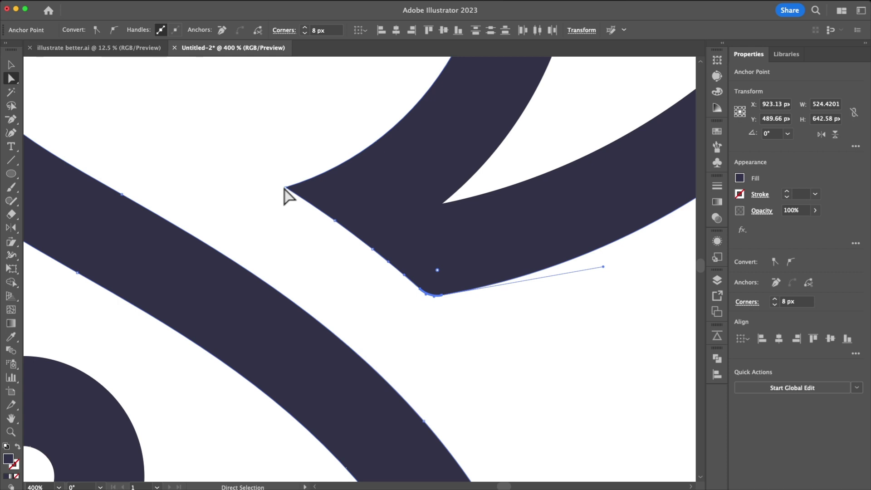
- Try rounding the upper tip of the beak's cut end, and bring its corner radius back to 0 px
{"action": "left_click", "coordinate": [285, 188]}
{"action": "left_click", "coordinate": [305, 27]}
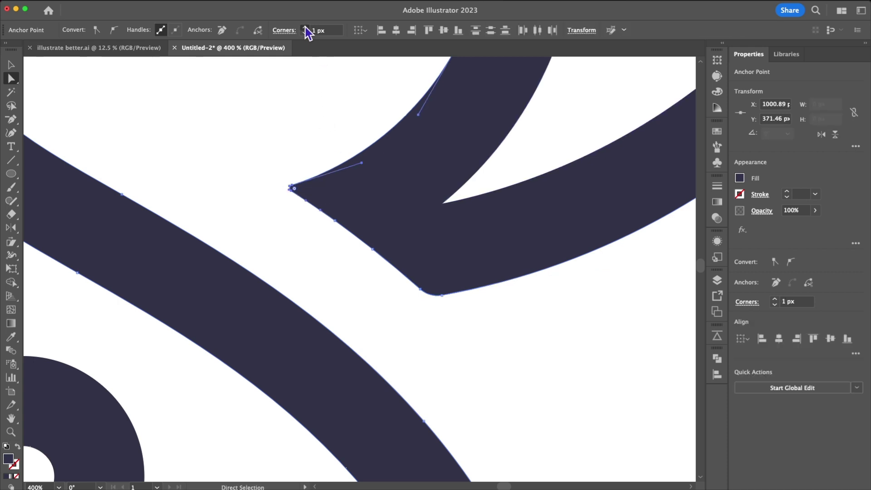
{"action": "double_click", "coordinate": [306, 28]}
{"action": "left_click", "coordinate": [286, 119]}
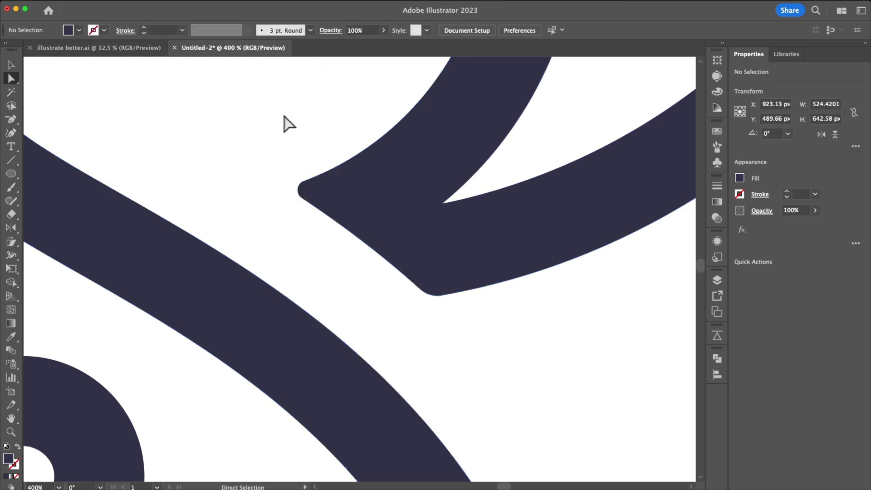
{"action": "scroll", "coordinate": [304, 137], "scroll_direction": "down", "scroll_amount": 2}
{"action": "scroll", "coordinate": [313, 136], "scroll_direction": "down", "scroll_amount": 1}
{"action": "scroll", "coordinate": [317, 131], "scroll_direction": "up", "scroll_amount": 5}
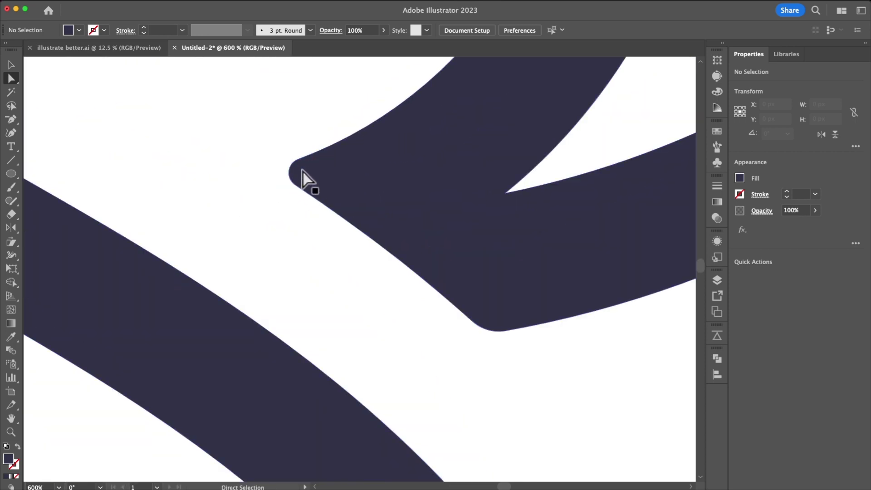
{"action": "left_click", "coordinate": [302, 170]}
{"action": "left_click_drag", "start_coordinate": [303, 173], "coordinate": [277, 180]}
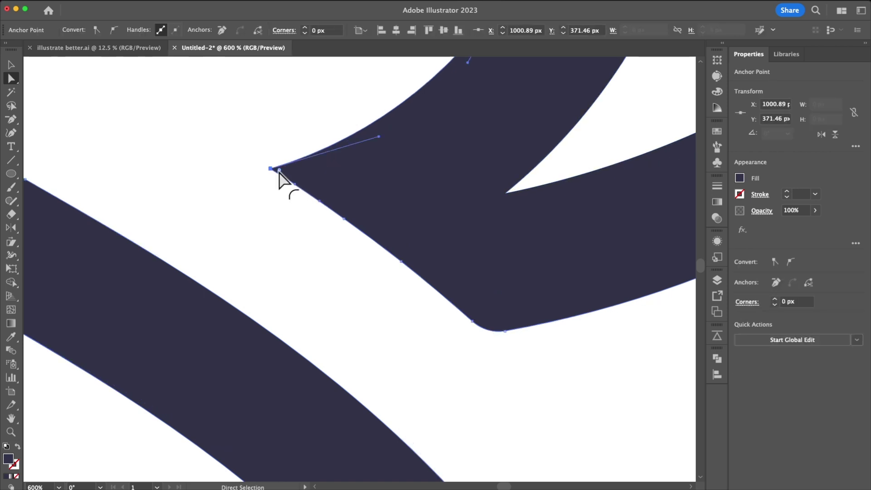
- Switch the upper tip of the beak's cut end to the other rounding type and give it a small corner radius
{"action": "left_click", "coordinate": [291, 29]}
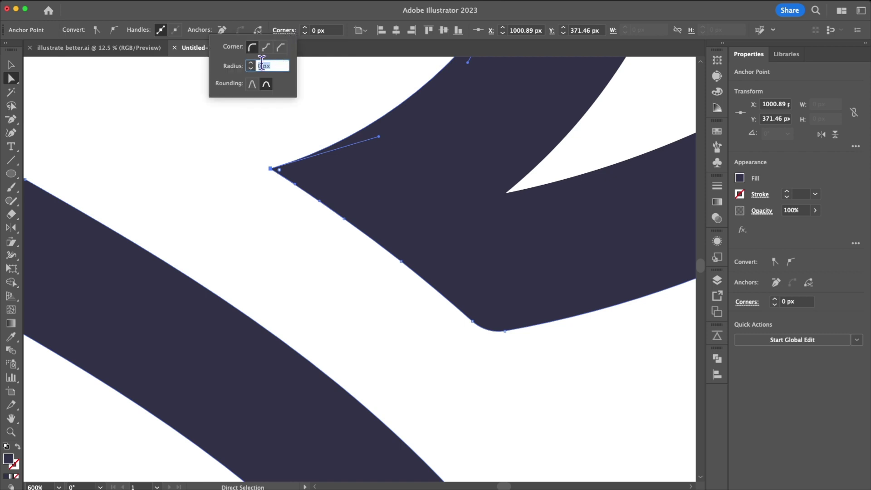
{"action": "left_click", "coordinate": [253, 85]}
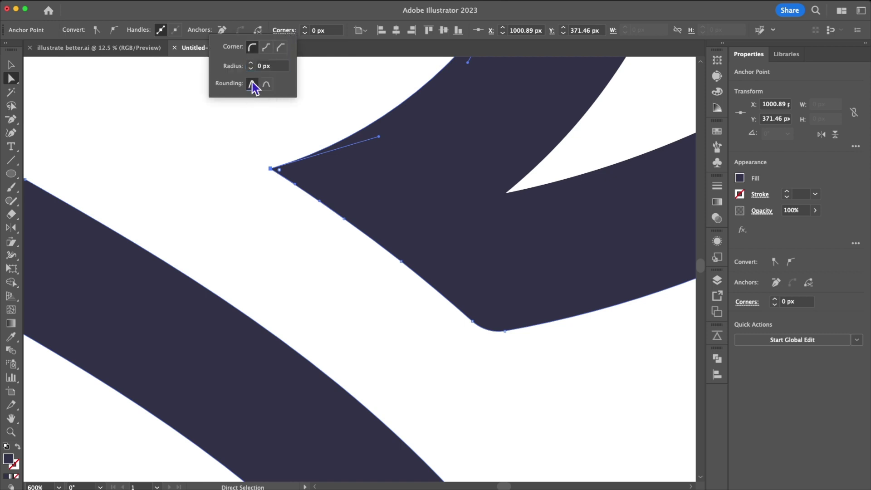
{"action": "left_click", "coordinate": [252, 63]}
{"action": "left_click", "coordinate": [252, 63]}
{"action": "left_click", "coordinate": [253, 64]}
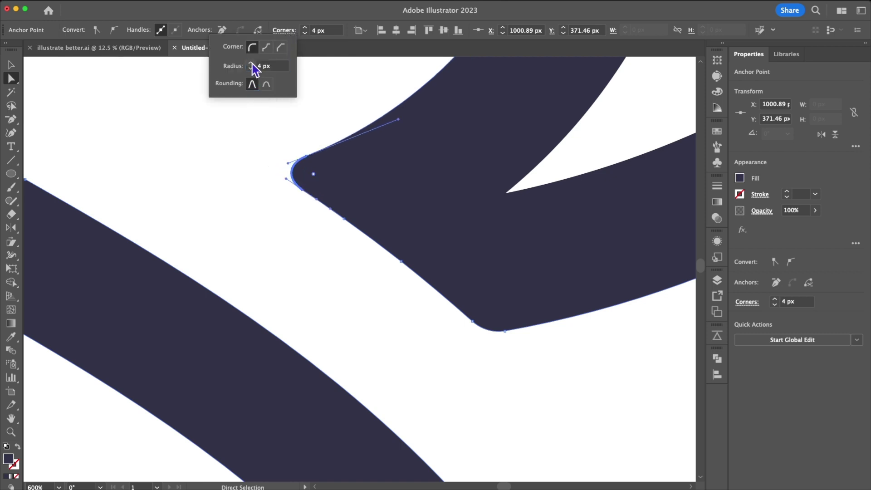
{"action": "left_click", "coordinate": [252, 63]}
{"action": "left_click", "coordinate": [250, 68]}
{"action": "left_click", "coordinate": [285, 240]}
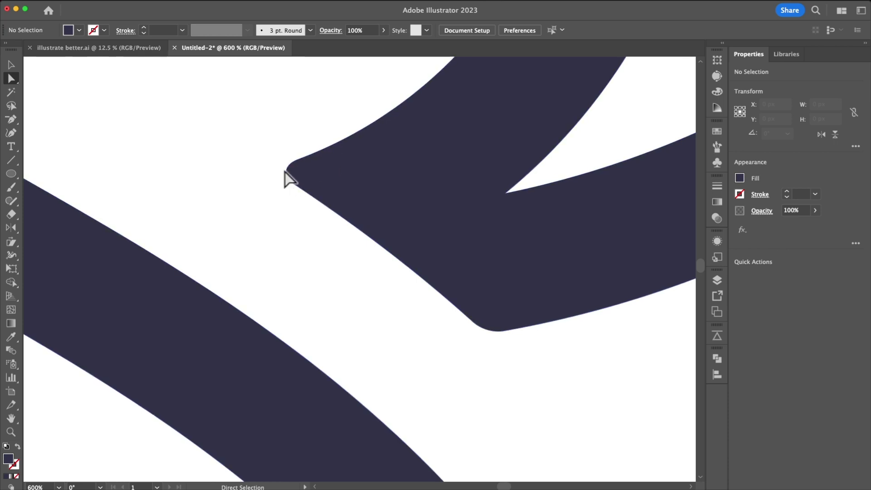
- Round the two narrow corners of the beak's inner opening, where it meets the head, to 2 px
{"action": "scroll", "coordinate": [291, 189], "scroll_direction": "down", "scroll_amount": 10}
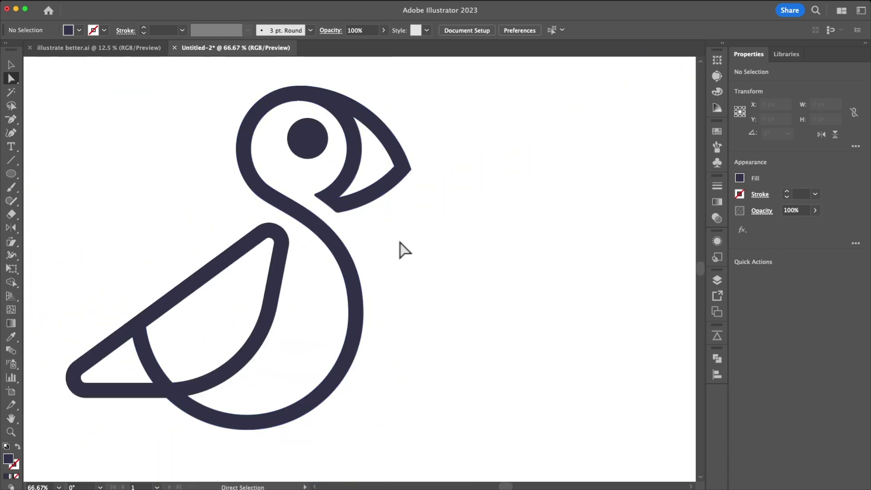
{"action": "scroll", "coordinate": [358, 195], "scroll_direction": "up", "scroll_amount": 2}
{"action": "scroll", "coordinate": [370, 188], "scroll_direction": "down", "scroll_amount": 2}
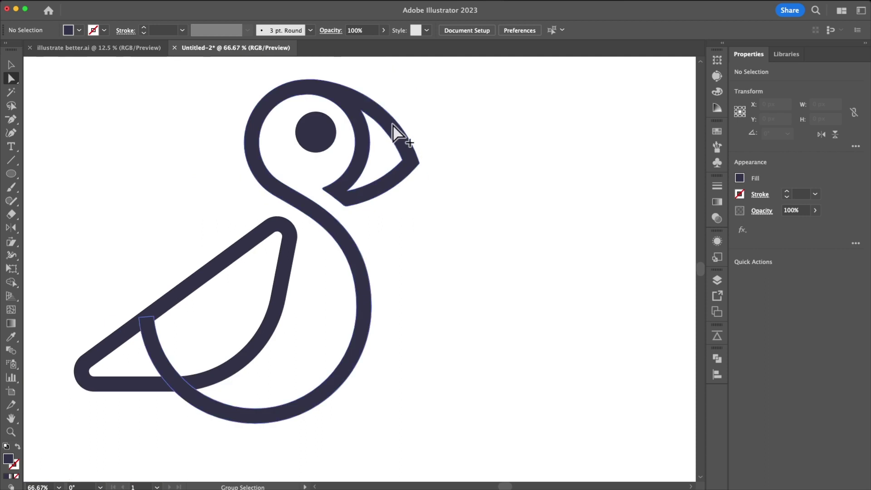
{"action": "scroll", "coordinate": [395, 132], "scroll_direction": "up", "scroll_amount": 3}
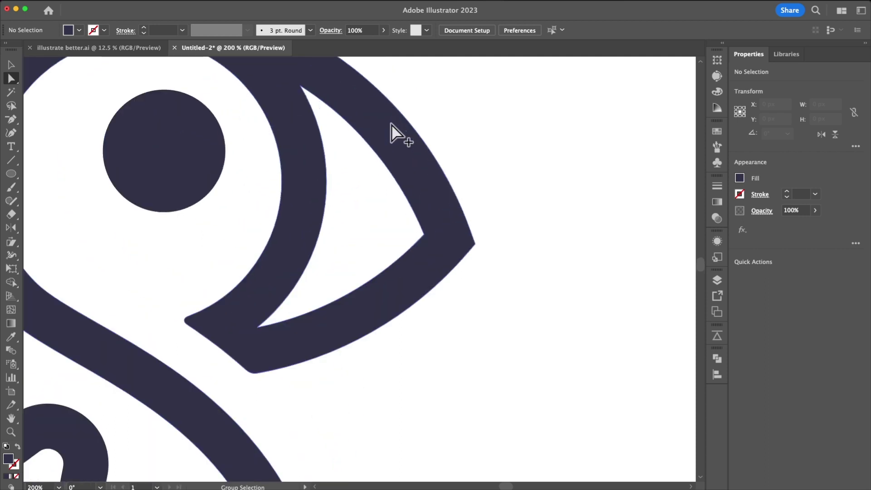
{"action": "left_click", "coordinate": [301, 86]}
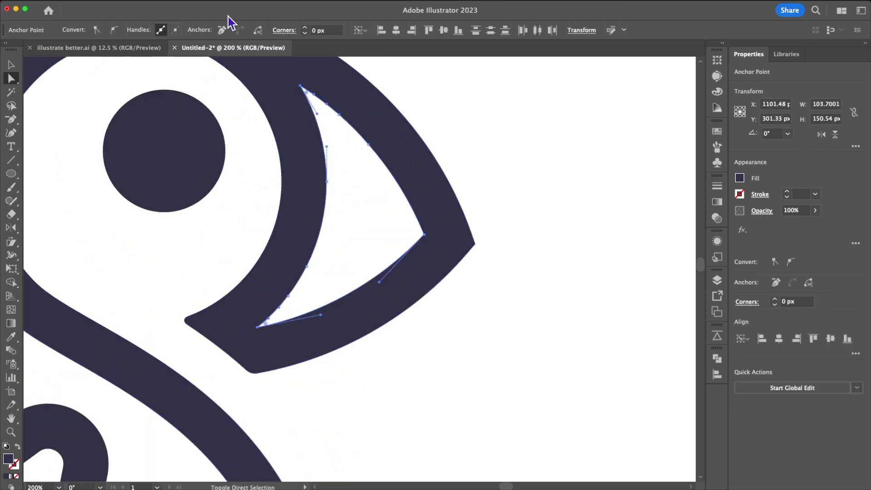
{"action": "left_click", "coordinate": [275, 30]}
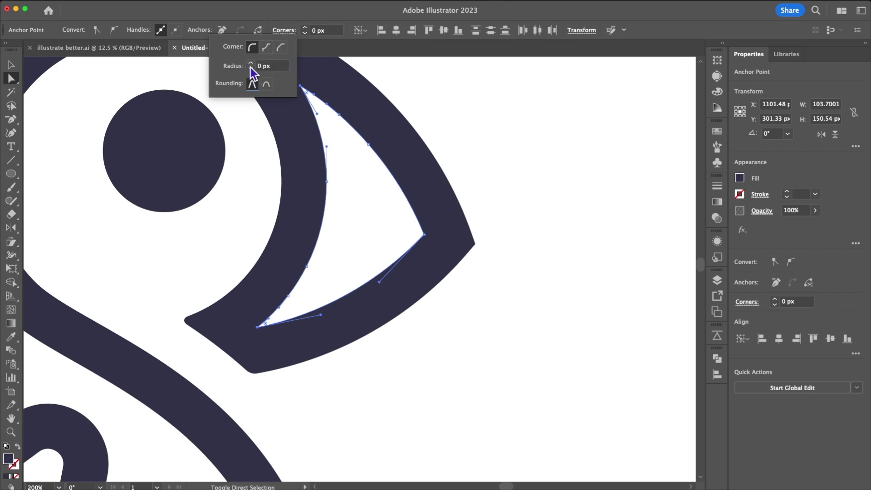
{"action": "left_click", "coordinate": [251, 63]}
{"action": "left_click", "coordinate": [251, 63]}
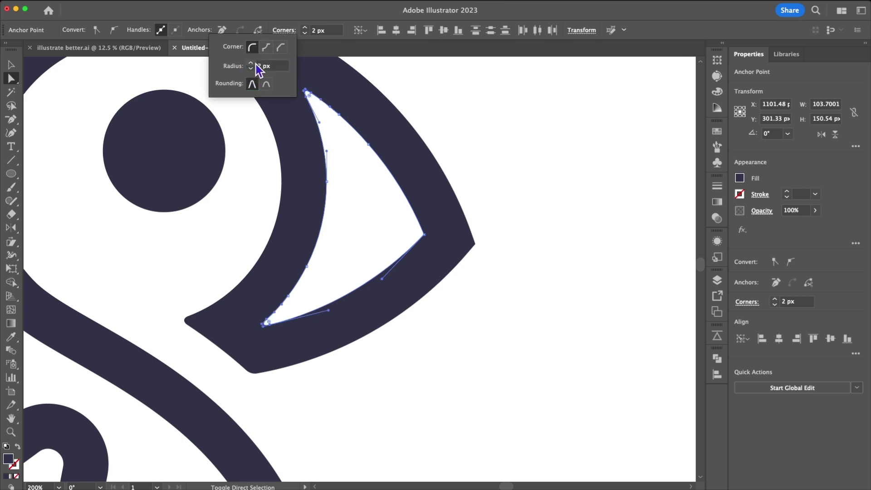
- Round the inner and outer corners at the beak's tip together to about 14 px
{"action": "left_click", "coordinate": [425, 234]}
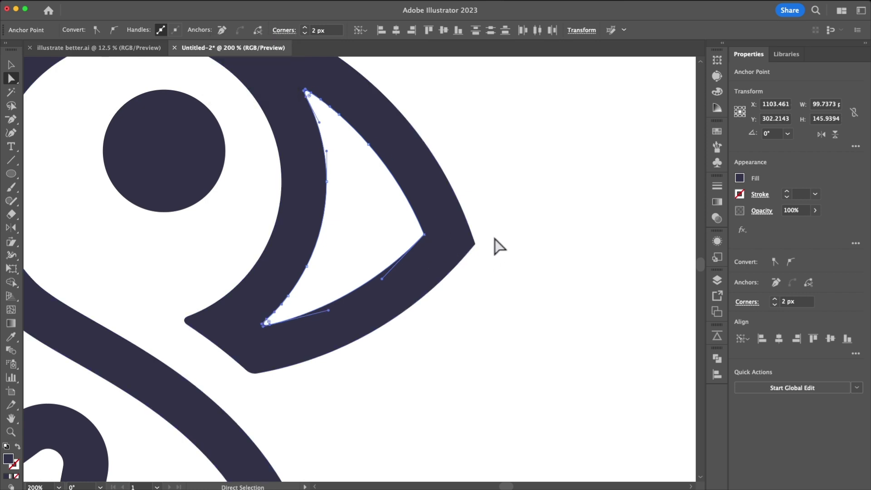
{"action": "scroll", "coordinate": [492, 236], "scroll_direction": "up", "scroll_amount": 2}
{"action": "left_click", "coordinate": [491, 237]}
{"action": "left_click_drag", "start_coordinate": [506, 207], "coordinate": [336, 272]}
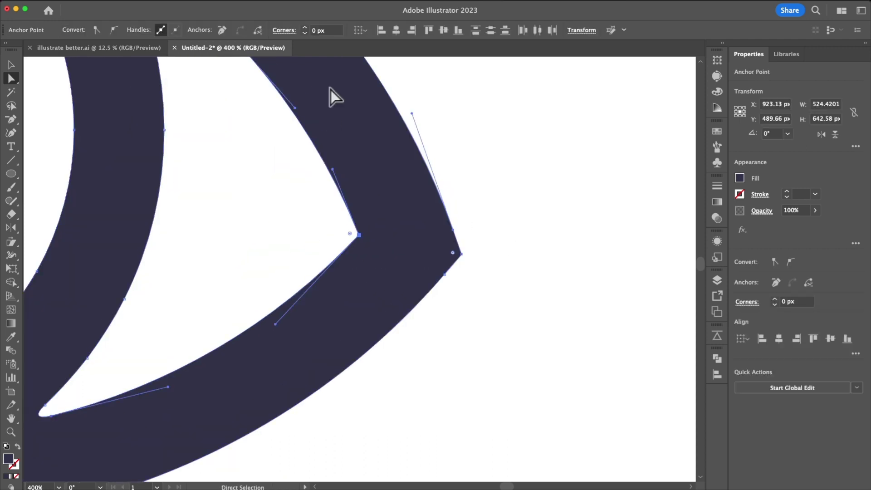
{"action": "left_click", "coordinate": [305, 29]}
{"action": "left_click", "coordinate": [305, 29]}
{"action": "left_click", "coordinate": [305, 29]}
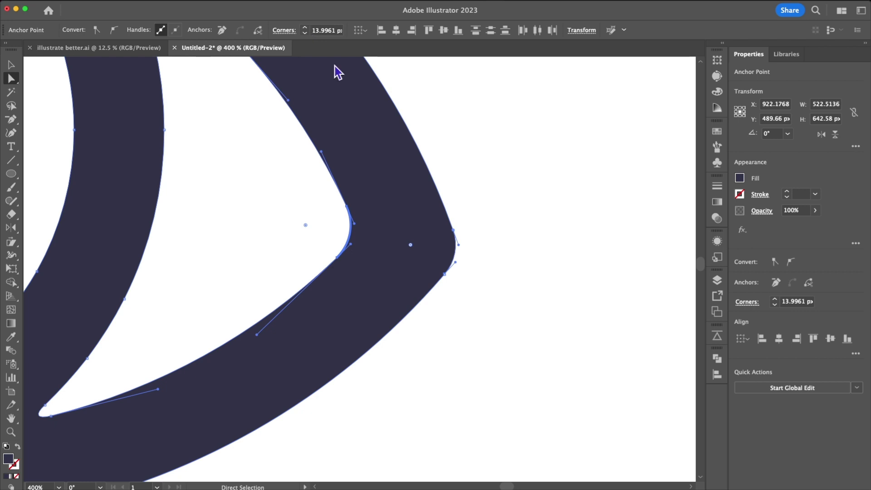
{"action": "left_click", "coordinate": [554, 235]}
{"action": "scroll", "coordinate": [538, 274], "scroll_direction": "down", "scroll_amount": 2, "text": "alt"}
{"action": "scroll", "coordinate": [536, 273], "scroll_direction": "up", "scroll_amount": 2, "text": "alt"}
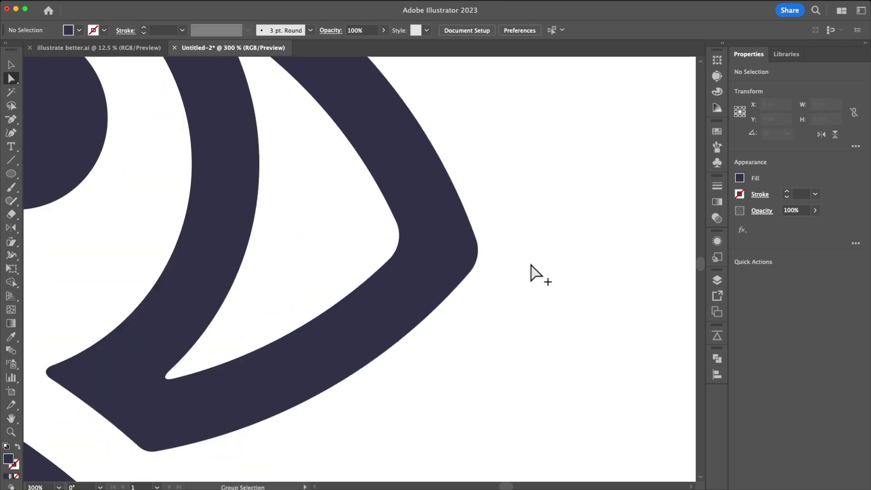
- Undo the rounding of the beak tip's inner and outer corners, and round them again with a smaller radius
{"action": "scroll", "coordinate": [467, 257], "scroll_direction": "up", "scroll_amount": 2}
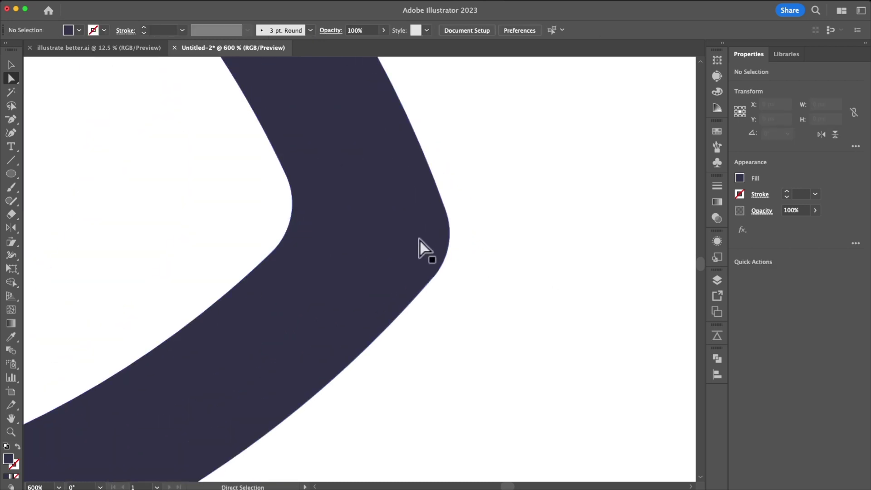
{"action": "scroll", "coordinate": [377, 231], "scroll_direction": "down", "scroll_amount": 2}
{"action": "key", "text": "super+z"}
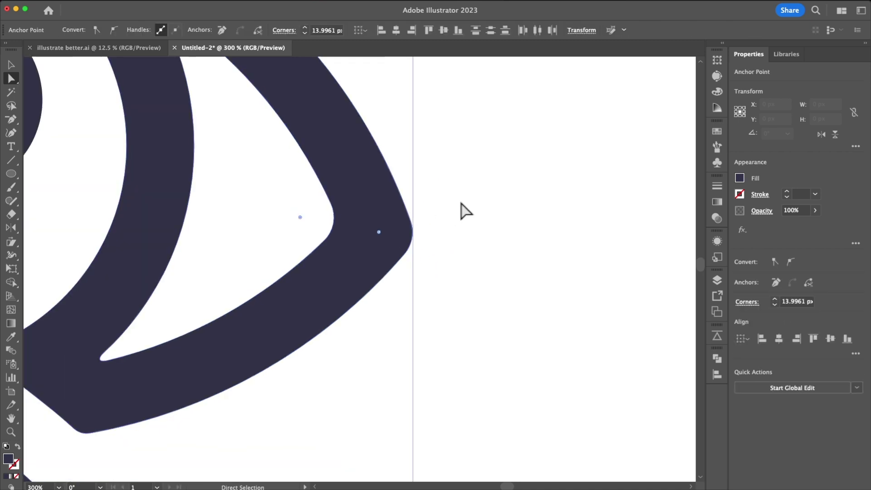
{"action": "key", "text": "super+z"}
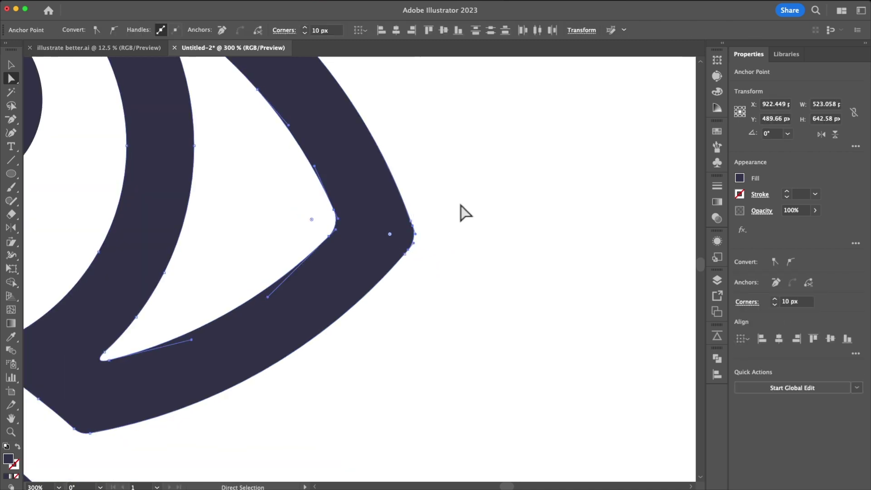
{"action": "key", "text": "super+z"}
{"action": "key", "text": "super+z"}
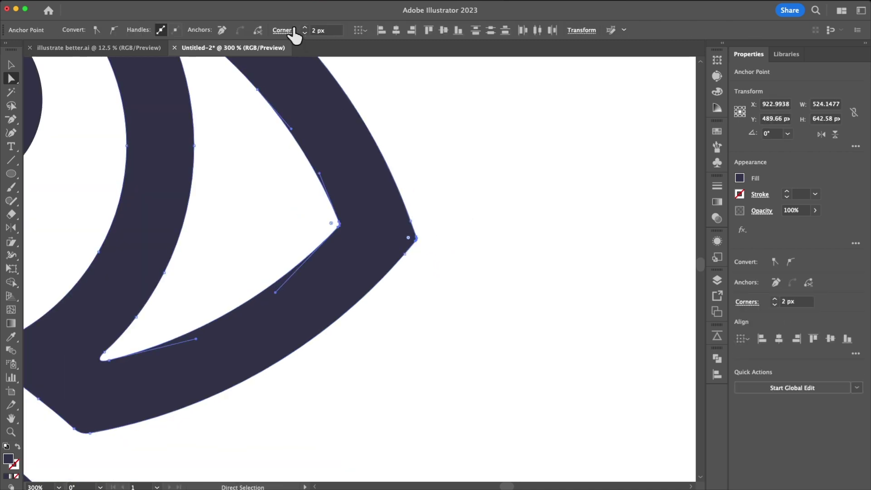
{"action": "left_click", "coordinate": [290, 31]}
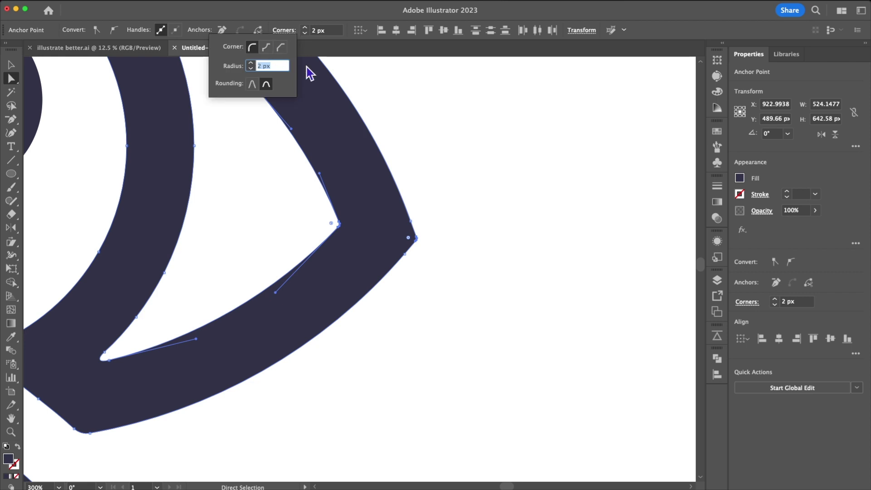
{"action": "left_click", "coordinate": [458, 136]}
{"action": "key", "text": "super+z"}
{"action": "left_click", "coordinate": [452, 214]}
{"action": "key", "text": "super+z"}
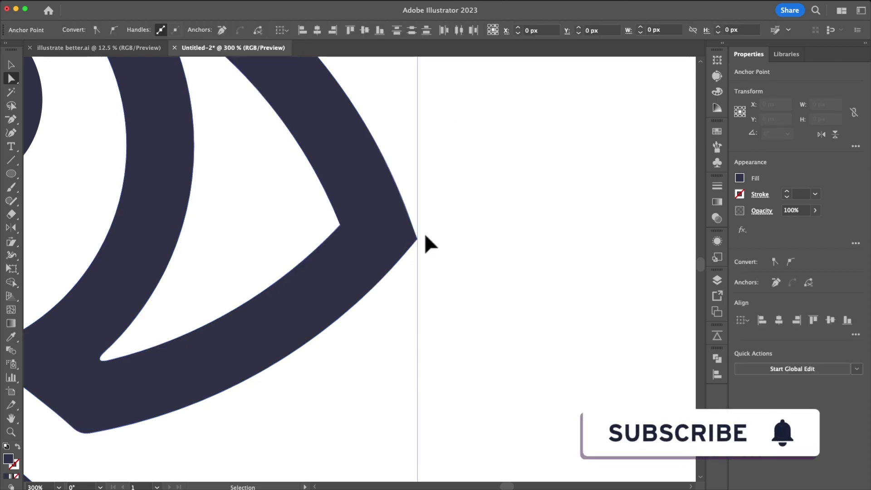
{"action": "left_click_drag", "start_coordinate": [423, 233], "coordinate": [382, 240]}
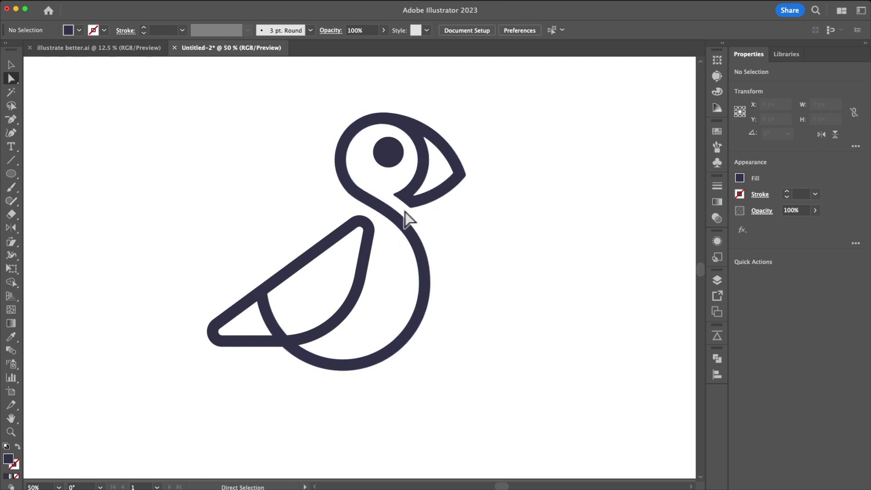
- Outline the wing's 28 pt stroke to convert it into a filled shape
{"action": "scroll", "coordinate": [291, 379], "scroll_direction": "up", "scroll_amount": 5}
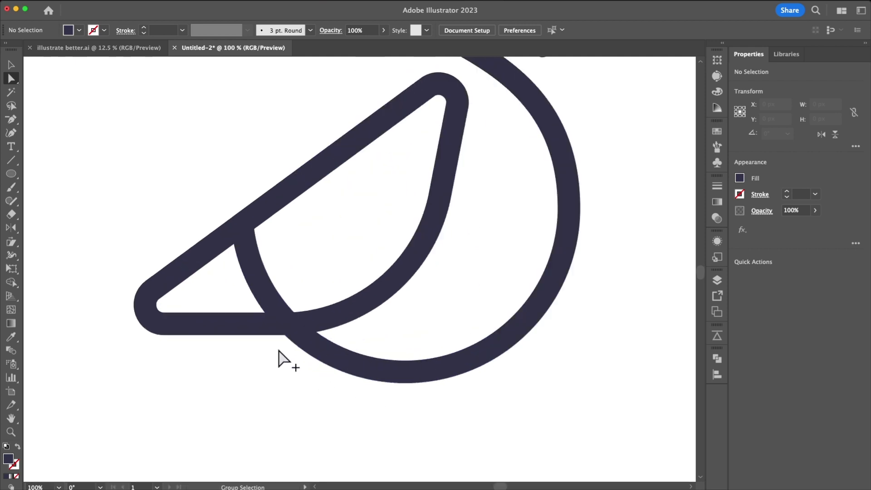
{"action": "key", "text": "v"}
{"action": "left_click", "coordinate": [358, 288]}
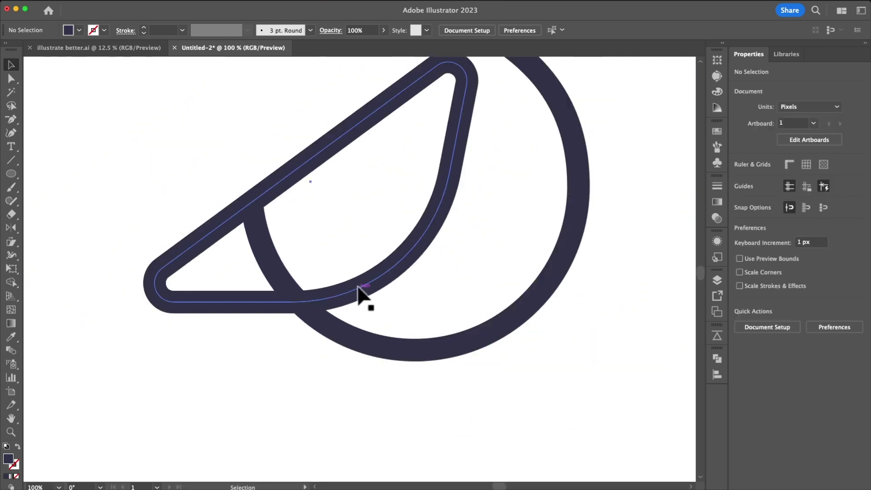
{"action": "scroll", "coordinate": [453, 283], "scroll_direction": "up", "scroll_amount": 5}
{"action": "scroll", "coordinate": [453, 284], "scroll_direction": "right", "scroll_amount": 3}
{"action": "left_click", "coordinate": [79, 1]}
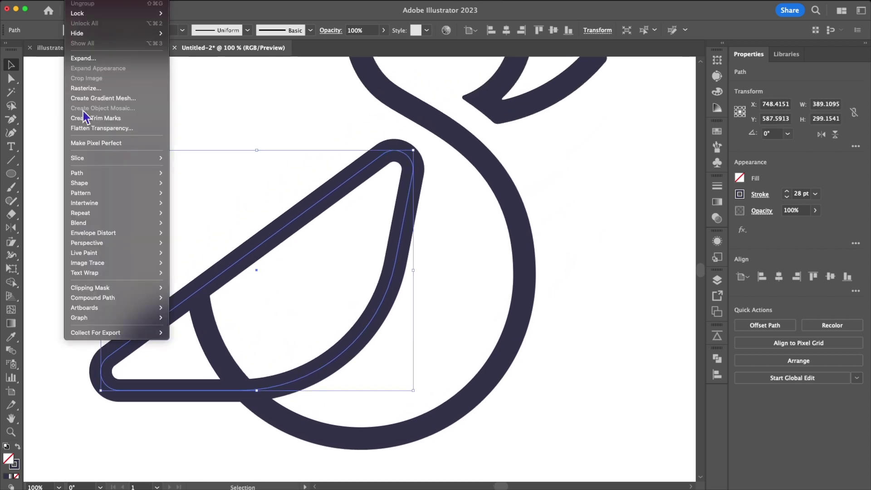
{"action": "mouse_move", "coordinate": [124, 173]}
{"action": "left_click", "coordinate": [215, 198]}
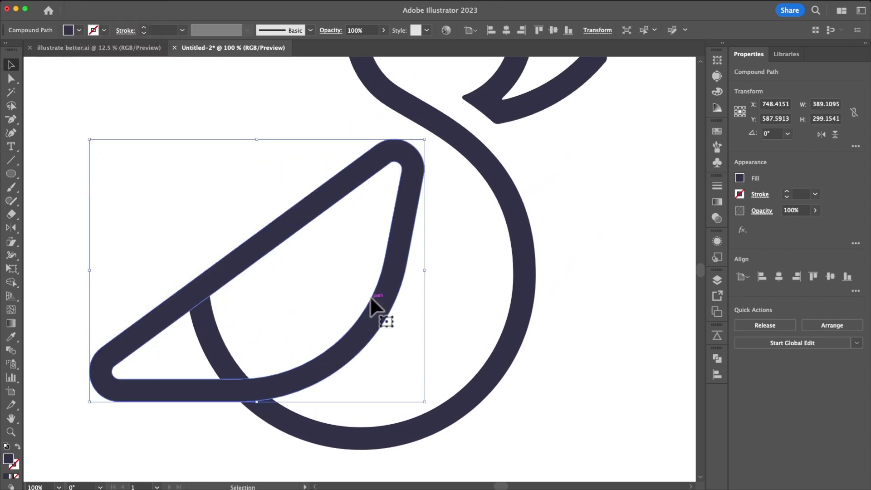
- Merge the wing and the body outline with the Shape Builder tool, joining their overlaps at the wing's upper edge and lower crossing
{"action": "left_click", "coordinate": [216, 352], "text": "shift"}
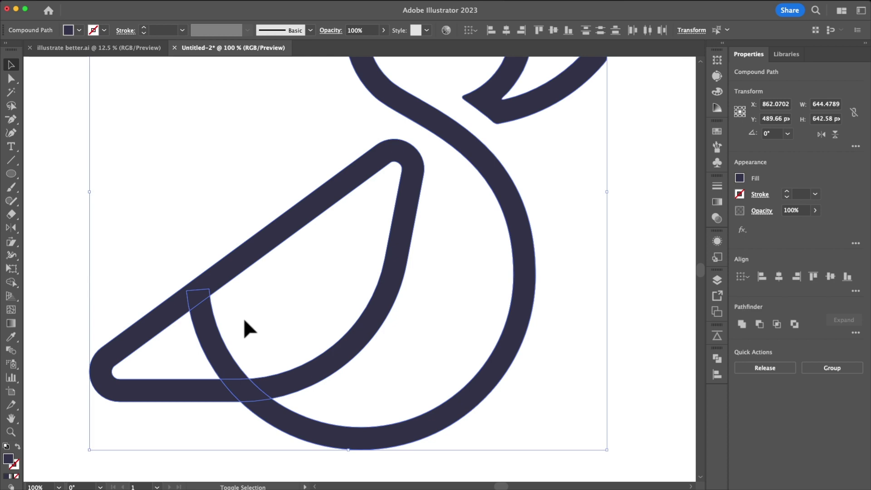
{"action": "key", "text": "shift+m"}
{"action": "left_click_drag", "start_coordinate": [200, 289], "coordinate": [202, 318]}
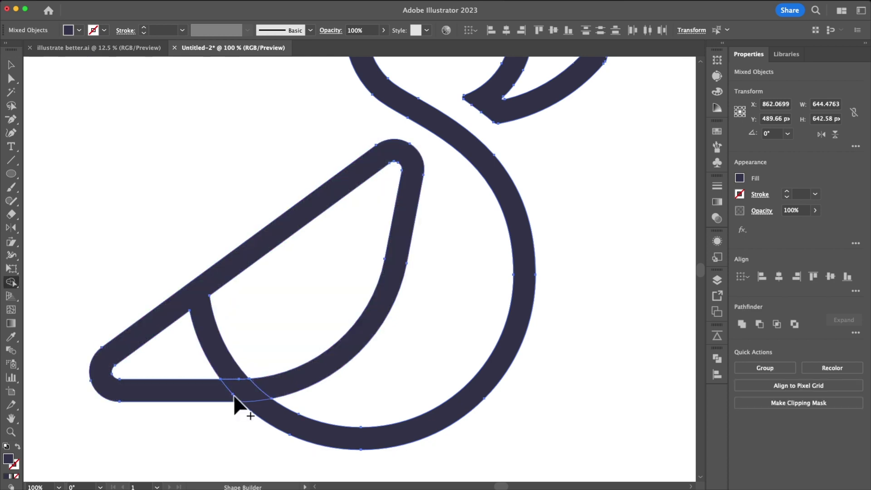
{"action": "left_click", "coordinate": [266, 404]}
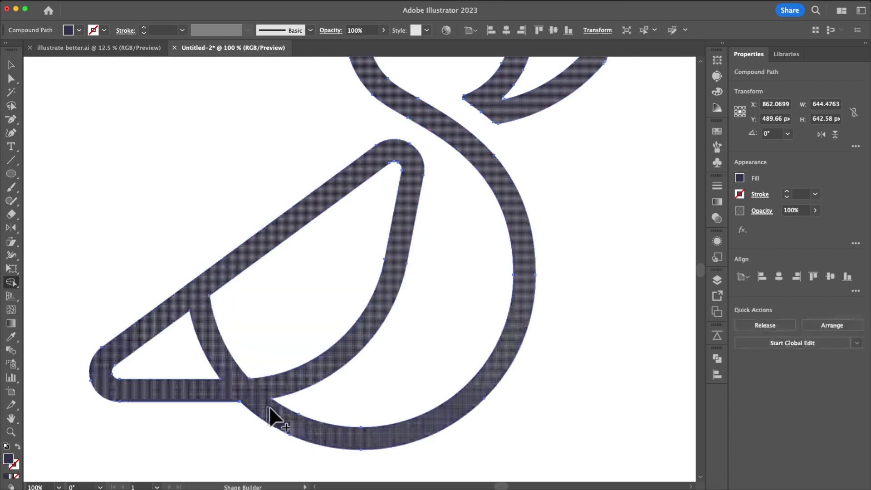
- Try rounding the two corners of the tail's triangular opening along the body line slightly, using the other rounding type
{"action": "scroll", "coordinate": [243, 385], "scroll_direction": "down", "scroll_amount": 3}
{"action": "scroll", "coordinate": [242, 383], "scroll_direction": "up", "scroll_amount": 5}
{"action": "key", "text": "a"}
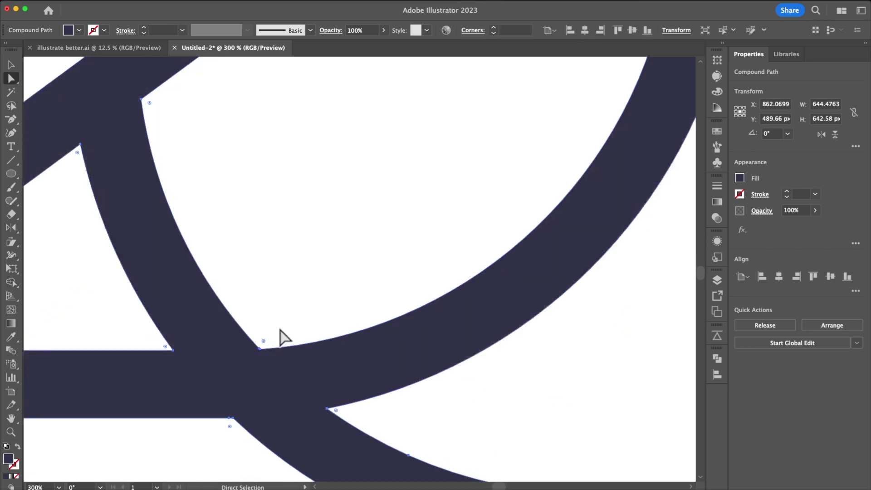
{"action": "left_click", "coordinate": [291, 303]}
{"action": "key", "text": "space"}
{"action": "left_click_drag", "start_coordinate": [222, 312], "coordinate": [429, 349]}
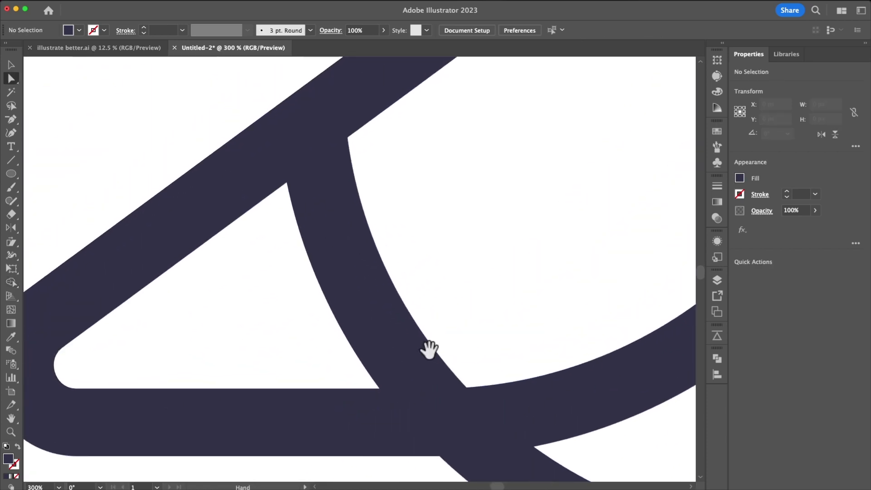
{"action": "left_click", "coordinate": [287, 183]}
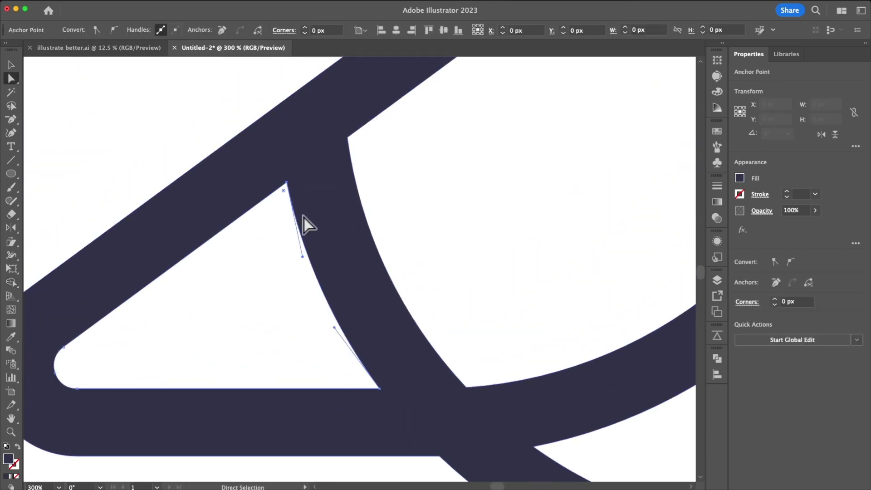
{"action": "left_click", "coordinate": [378, 388], "text": "shift"}
{"action": "left_click", "coordinate": [285, 30]}
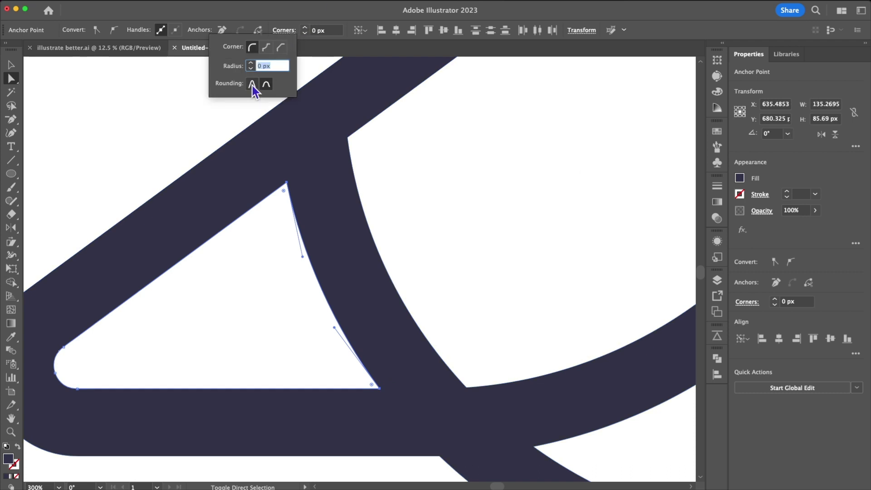
{"action": "left_click", "coordinate": [253, 84]}
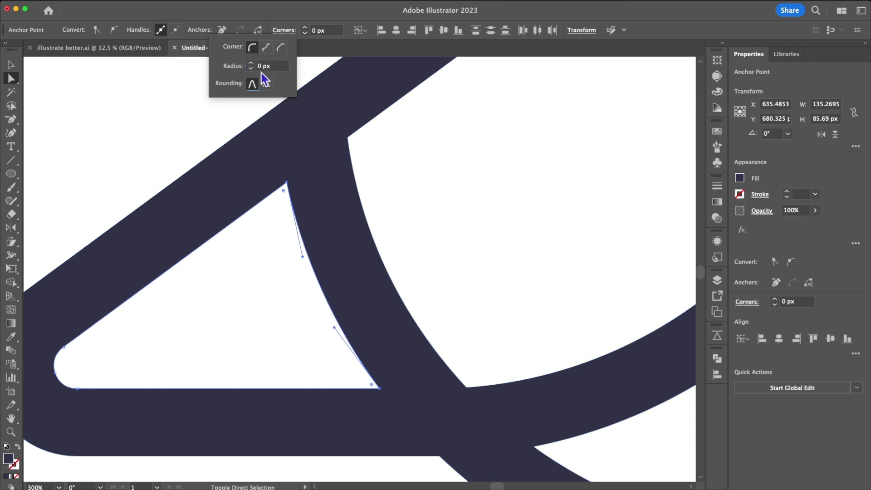
{"action": "left_click", "coordinate": [305, 27]}
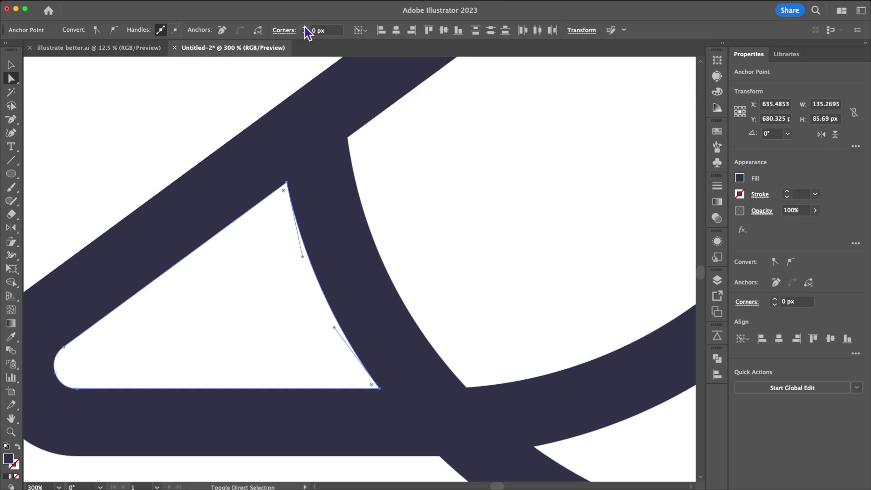
{"action": "left_click", "coordinate": [414, 192]}
- Examine the whole bird and compare the rounding of the beak opening's corners with that of the tail opening
{"action": "key", "text": "super+minus"}
{"action": "key", "text": "super+minus"}
{"action": "key", "text": "super+minus"}
{"action": "key", "text": "super+minus"}
{"action": "left_click_drag", "start_coordinate": [418, 190], "coordinate": [311, 295]}
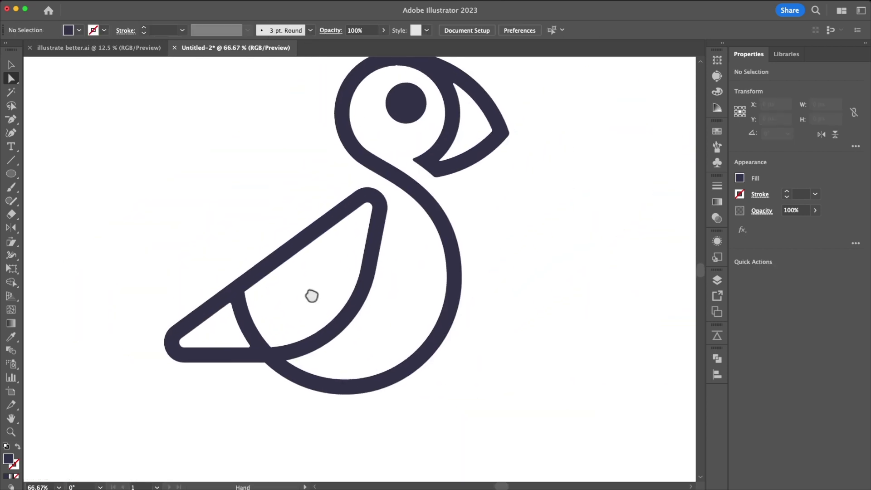
{"action": "scroll", "coordinate": [457, 85], "scroll_direction": "up", "scroll_amount": 2}
{"action": "scroll", "coordinate": [458, 87], "scroll_direction": "up", "scroll_amount": 5}
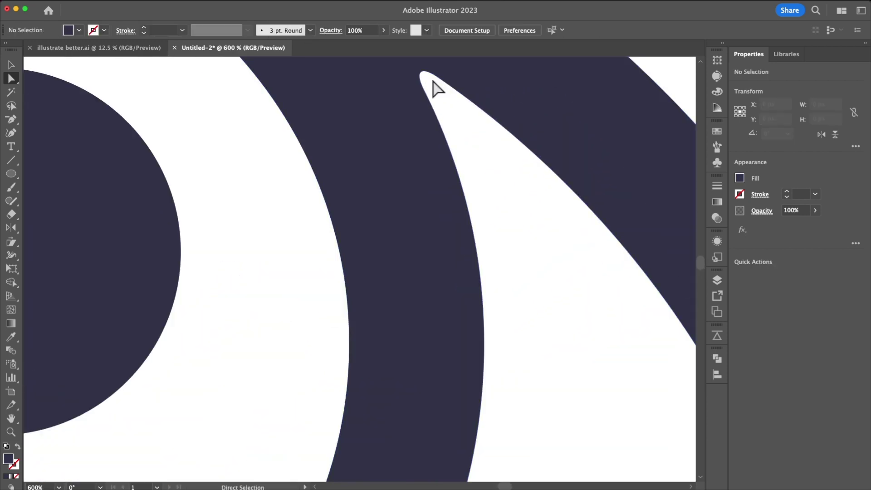
{"action": "left_click", "coordinate": [430, 79]}
{"action": "scroll", "coordinate": [450, 134], "scroll_direction": "down", "scroll_amount": 4}
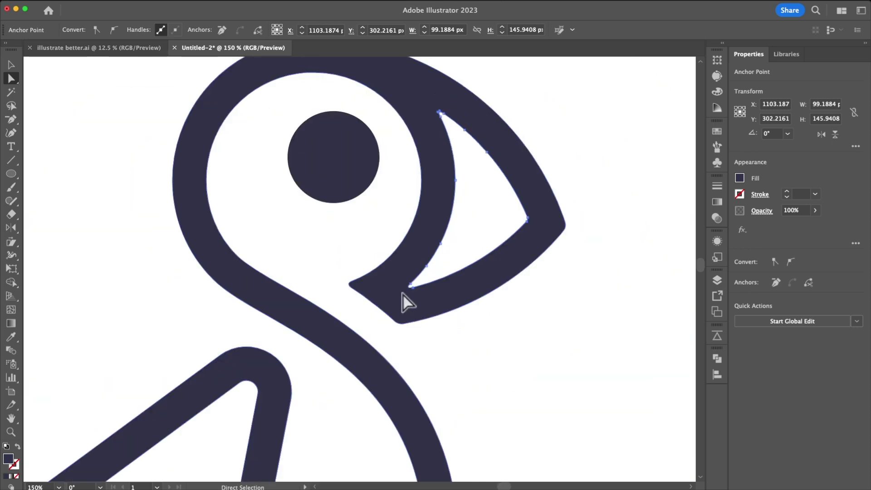
{"action": "scroll", "coordinate": [413, 299], "scroll_direction": "up", "scroll_amount": 5}
{"action": "scroll", "coordinate": [442, 288], "scroll_direction": "down", "scroll_amount": 5}
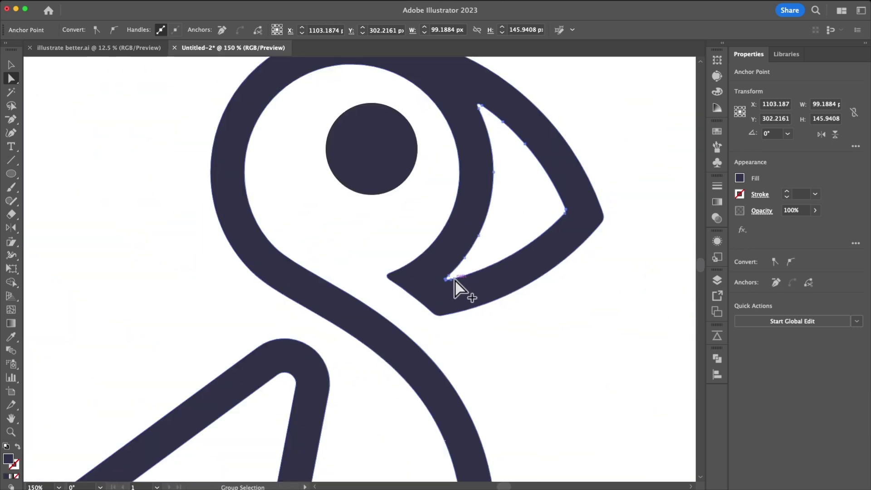
{"action": "scroll", "coordinate": [501, 350], "scroll_direction": "down", "scroll_amount": 1}
{"action": "left_click_drag", "start_coordinate": [506, 369], "coordinate": [587, 189]}
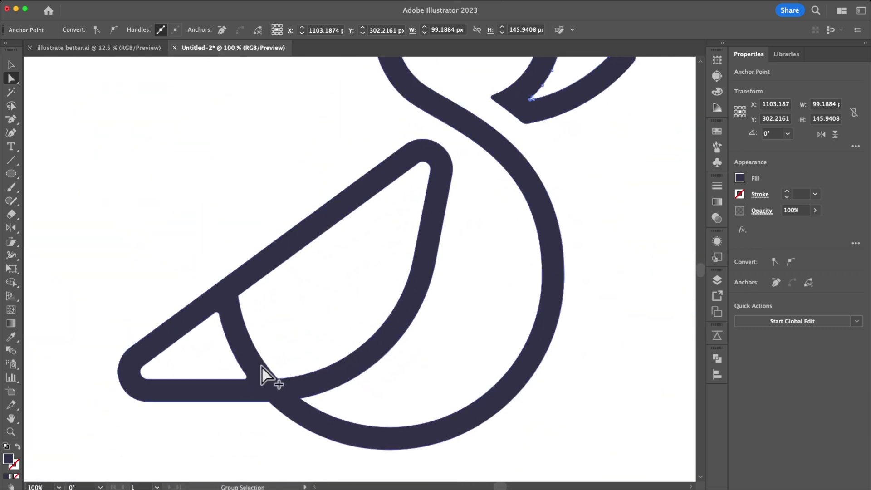
{"action": "scroll", "coordinate": [243, 399], "scroll_direction": "up", "scroll_amount": 1}
{"action": "scroll", "coordinate": [233, 404], "scroll_direction": "down", "scroll_amount": 1}
- Undo the rounding of the tail opening's two corners and clear the selection
{"action": "key", "text": "super+z"}
{"action": "key", "text": "super+z"}
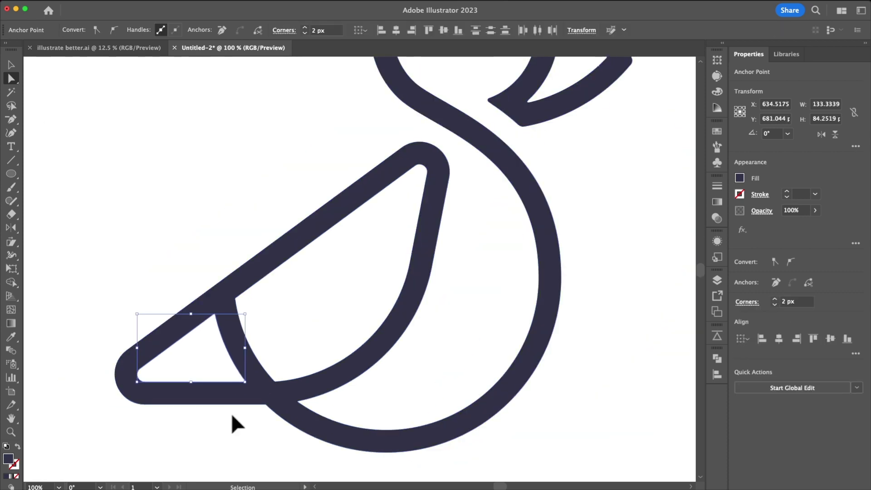
{"action": "left_click", "coordinate": [231, 415]}
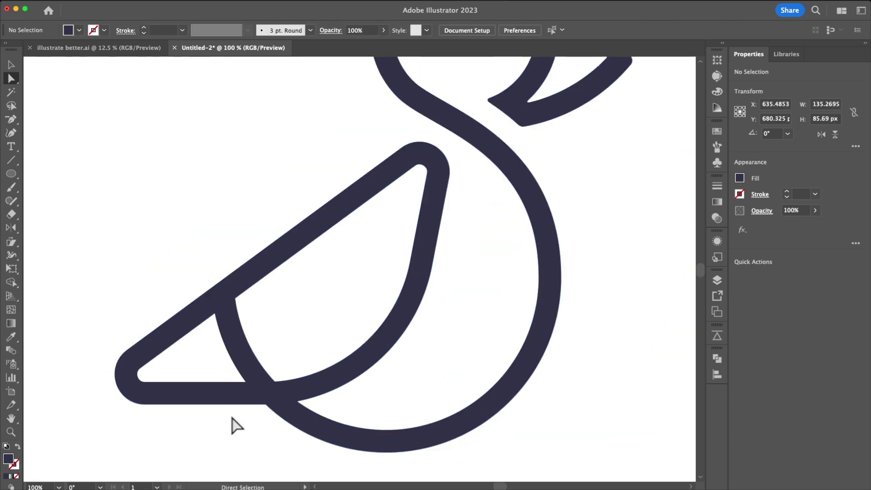
- Round the two corners of the tail's triangular opening that touch the body line to 1 px
{"action": "scroll", "coordinate": [232, 424], "scroll_direction": "down", "scroll_amount": 1}
{"action": "scroll", "coordinate": [241, 424], "scroll_direction": "up", "scroll_amount": 2}
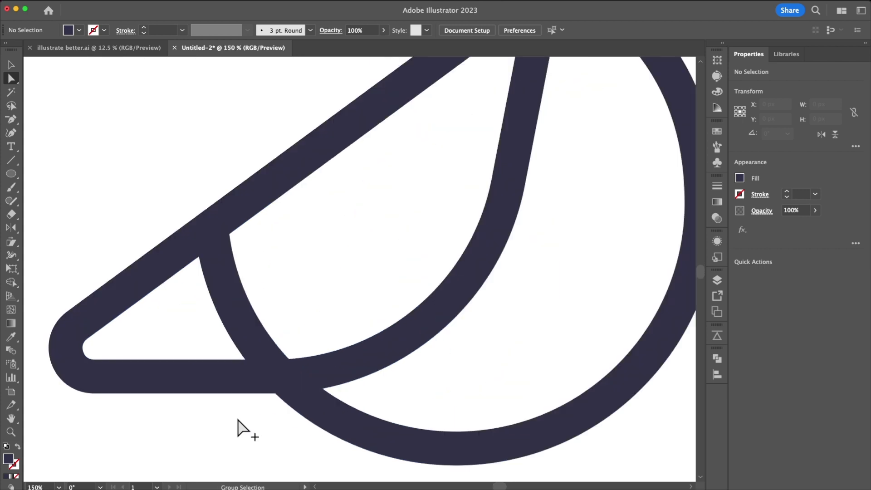
{"action": "scroll", "coordinate": [222, 372], "scroll_direction": "up", "scroll_amount": 2}
{"action": "left_click", "coordinate": [205, 293]}
{"action": "scroll", "coordinate": [236, 304], "scroll_direction": "down", "scroll_amount": 2}
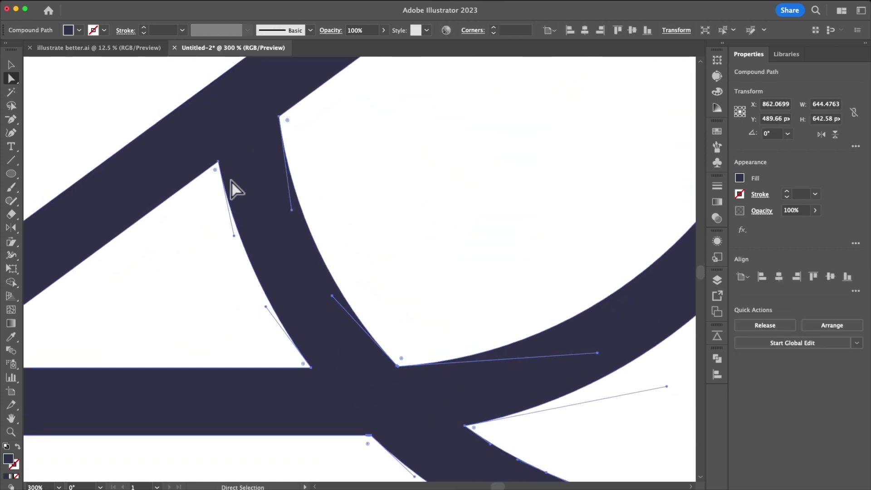
{"action": "left_click", "coordinate": [218, 162]}
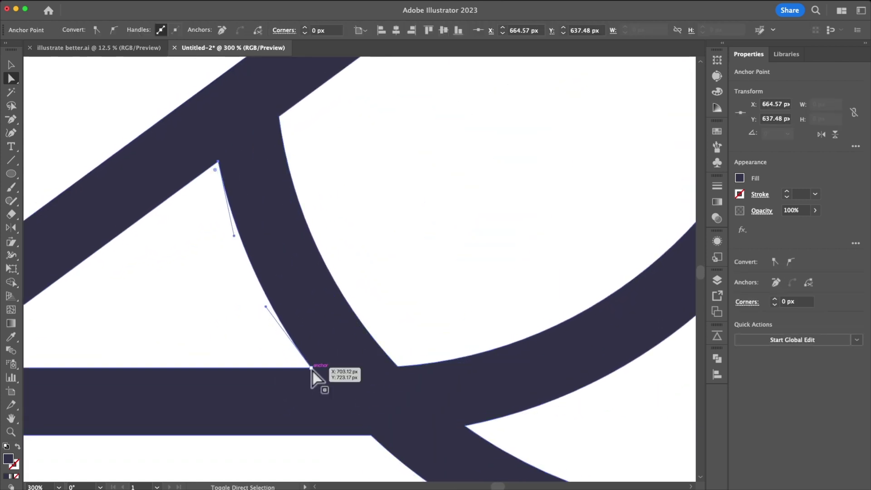
{"action": "left_click", "coordinate": [304, 27]}
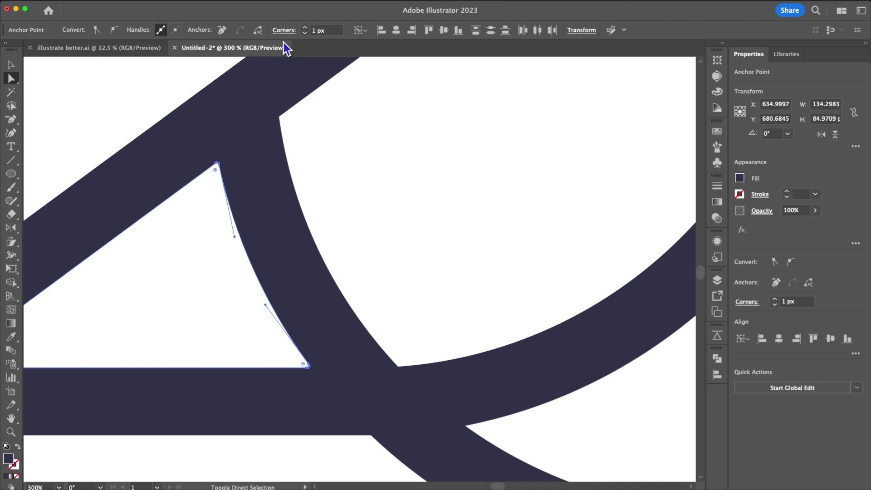
- Round the two corners of the wing's large opening that touch the body line to 1 px
{"action": "left_click", "coordinate": [278, 117]}
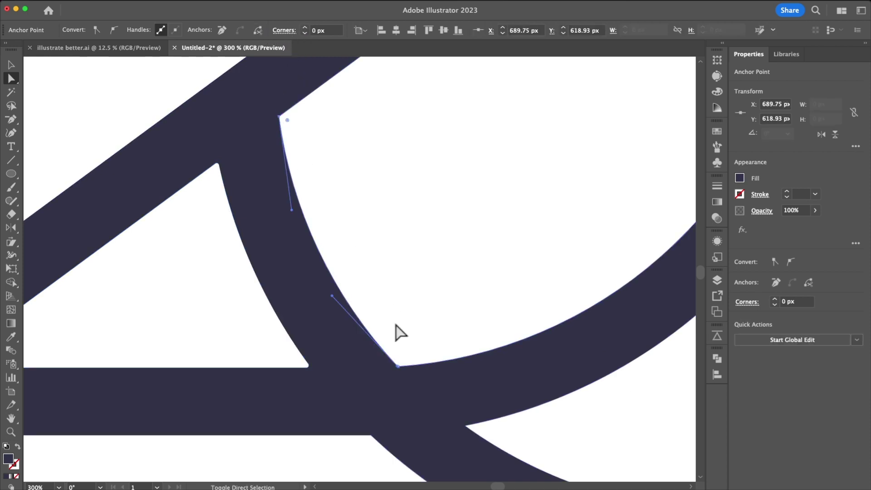
{"action": "scroll", "coordinate": [297, 211], "scroll_direction": "up", "scroll_amount": 1}
{"action": "scroll", "coordinate": [299, 174], "scroll_direction": "down", "scroll_amount": 2}
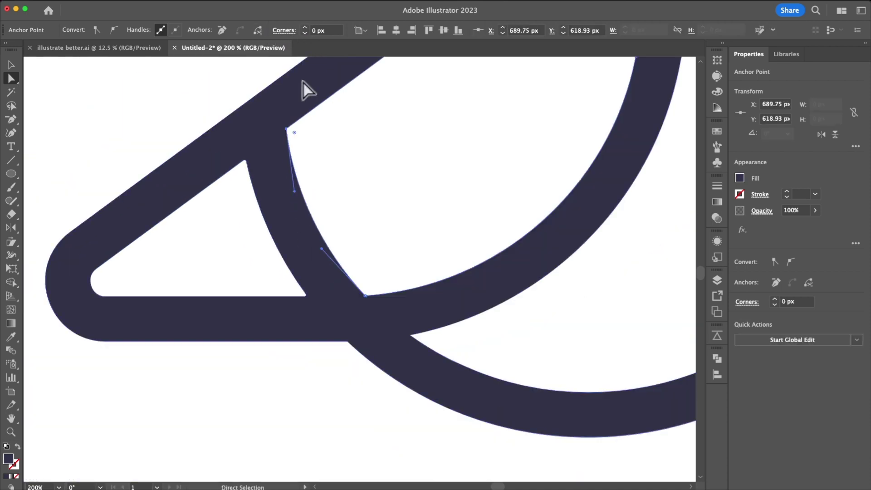
{"action": "left_click", "coordinate": [304, 28]}
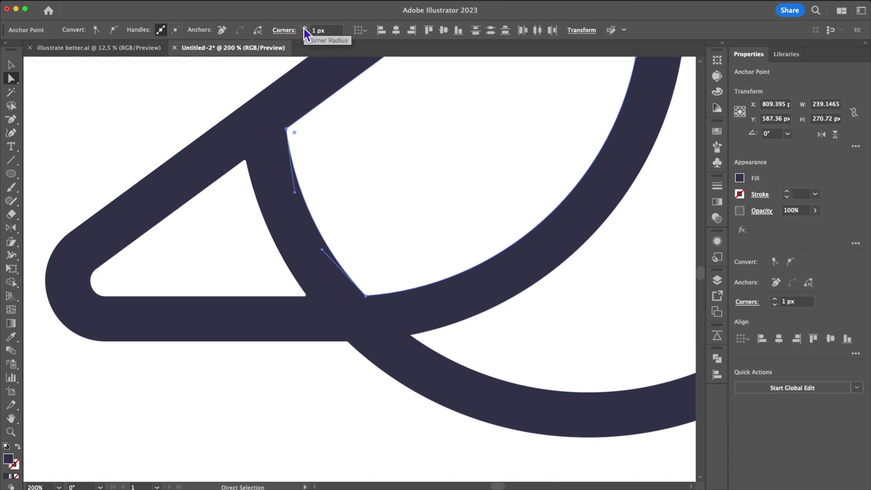
{"action": "left_click", "coordinate": [363, 159]}
{"action": "left_click_drag", "start_coordinate": [388, 155], "coordinate": [250, 268]}
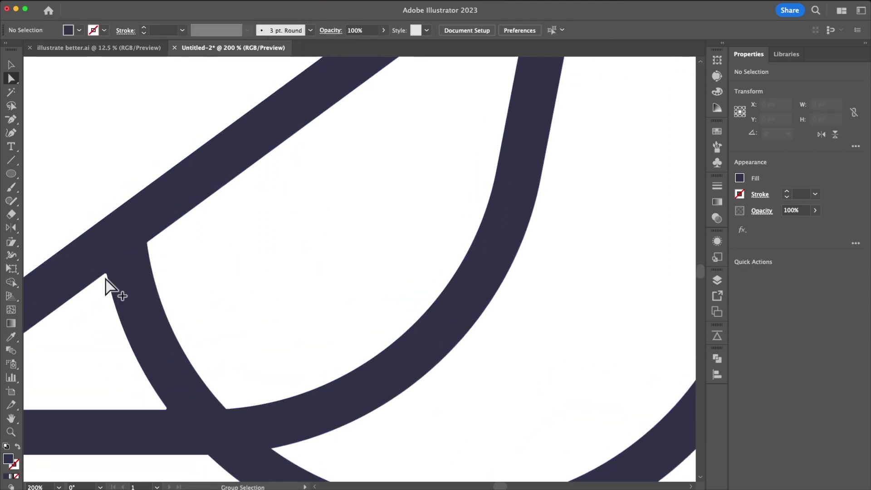
- Round the wing opening's corner at the body line and the outer corner where the tail's underside meets the body
{"action": "scroll", "coordinate": [105, 279], "scroll_direction": "up", "scroll_amount": 2}
{"action": "left_click", "coordinate": [191, 217]}
{"action": "left_click", "coordinate": [492, 28]}
{"action": "left_click", "coordinate": [380, 110]}
{"action": "scroll", "coordinate": [380, 110], "scroll_direction": "down", "scroll_amount": 2}
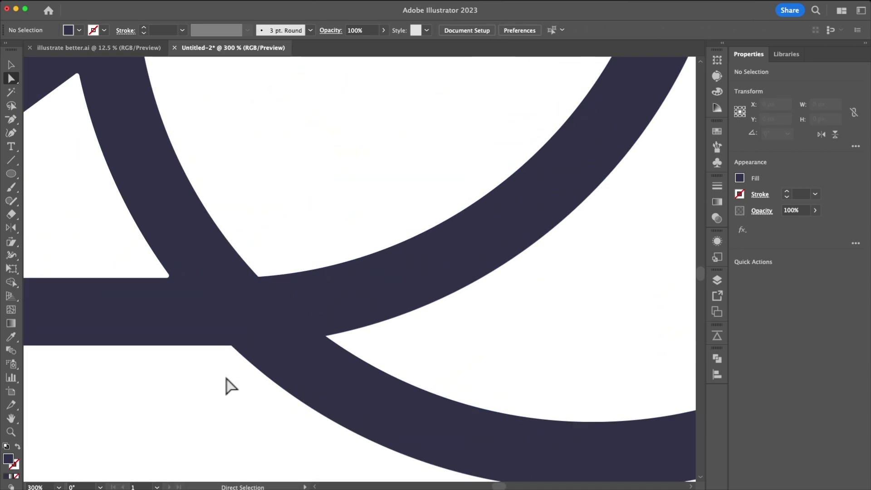
{"action": "left_click", "coordinate": [231, 345]}
{"action": "left_click", "coordinate": [258, 276], "text": "shift"}
{"action": "left_click", "coordinate": [304, 27]}
{"action": "triple_click", "coordinate": [305, 28]}
{"action": "left_click", "coordinate": [283, 30]}
- Round the pointed corner of the belly opening beneath the wing to 2 px and clear the selection
{"action": "left_click", "coordinate": [325, 336]}
{"action": "double_click", "coordinate": [305, 28]}
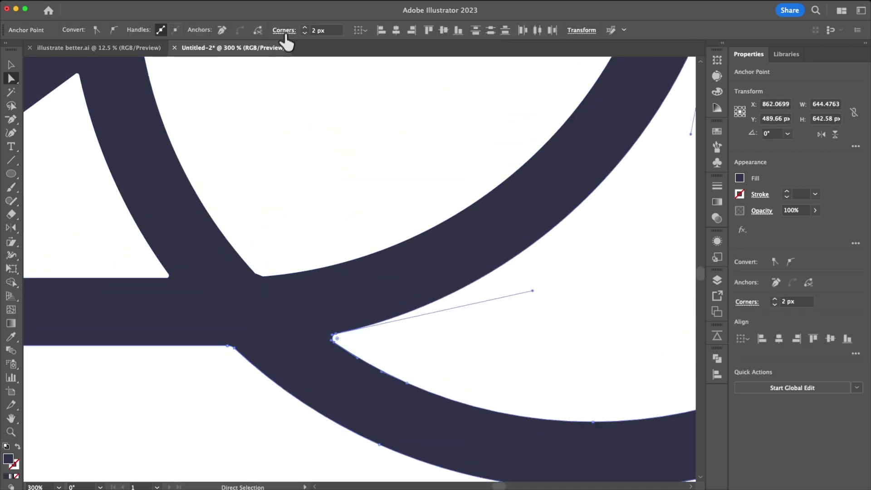
{"action": "left_click", "coordinate": [285, 32]}
{"action": "left_click", "coordinate": [345, 199]}
{"action": "left_click", "coordinate": [356, 201]}
{"action": "scroll", "coordinate": [248, 242], "scroll_direction": "down", "scroll_amount": 1}
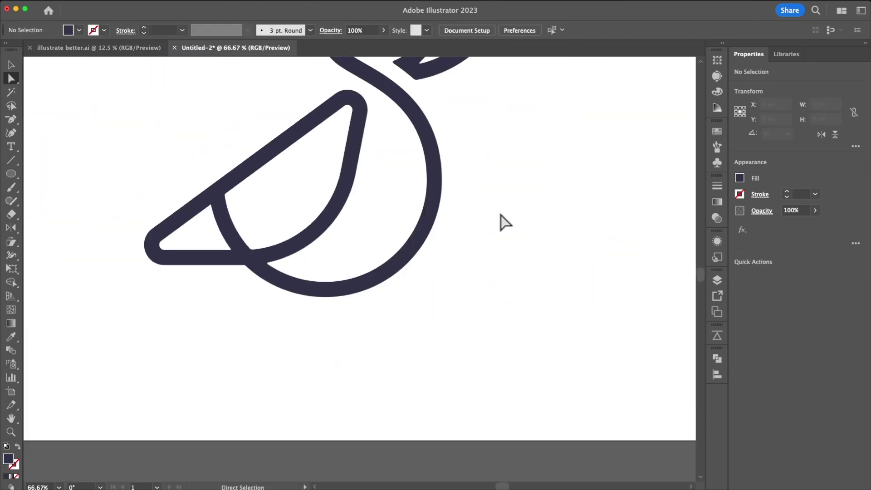
- Examine the whole bird, including how the round eye sits within the head
{"action": "left_click_drag", "start_coordinate": [504, 222], "coordinate": [490, 274]}
{"action": "left_click_drag", "start_coordinate": [486, 146], "coordinate": [478, 237]}
{"action": "scroll", "coordinate": [454, 206], "scroll_direction": "down", "scroll_amount": 1}
{"action": "key", "text": "v"}
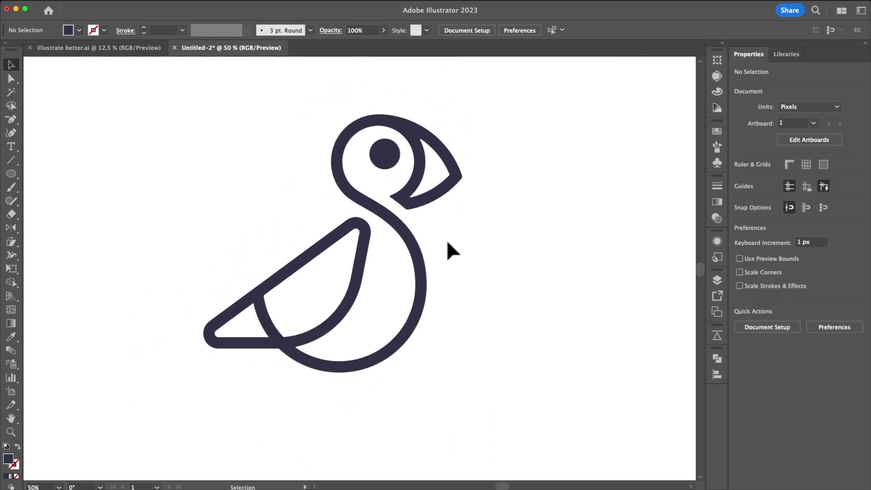
{"action": "scroll", "coordinate": [447, 239], "scroll_direction": "down", "scroll_amount": 1}
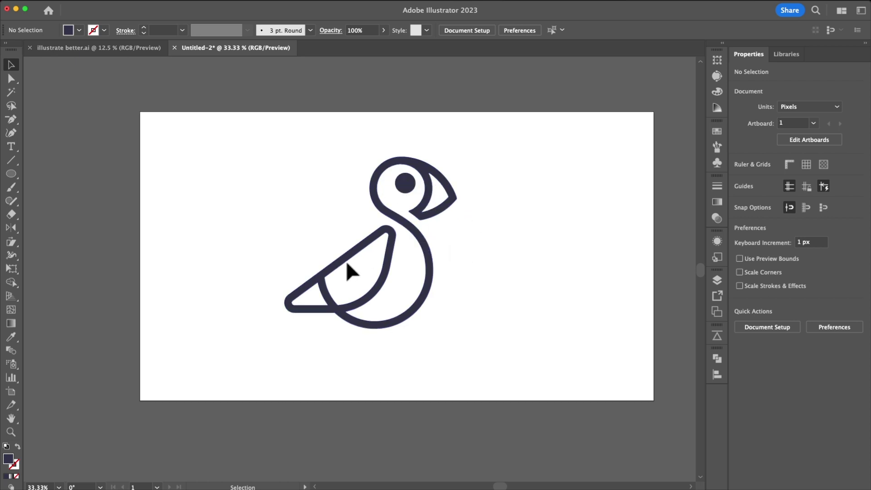
{"action": "scroll", "coordinate": [416, 178], "scroll_direction": "up", "scroll_amount": 4}
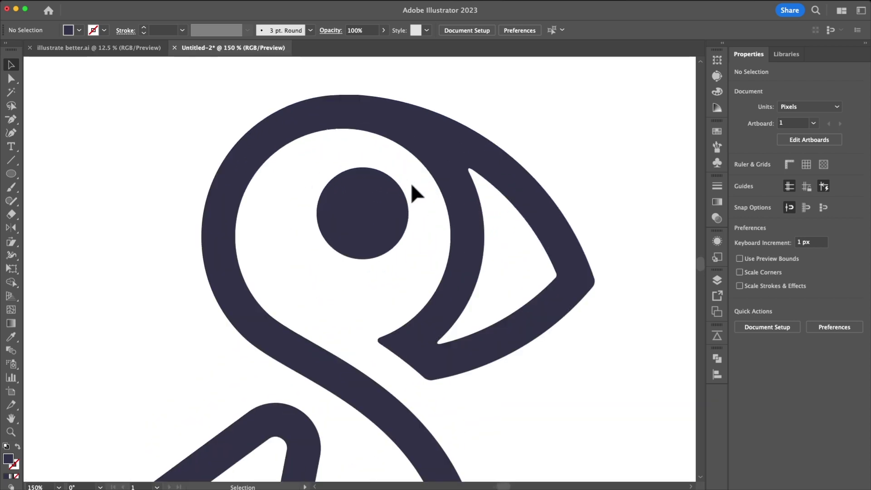
{"action": "scroll", "coordinate": [408, 188], "scroll_direction": "up", "scroll_amount": 1}
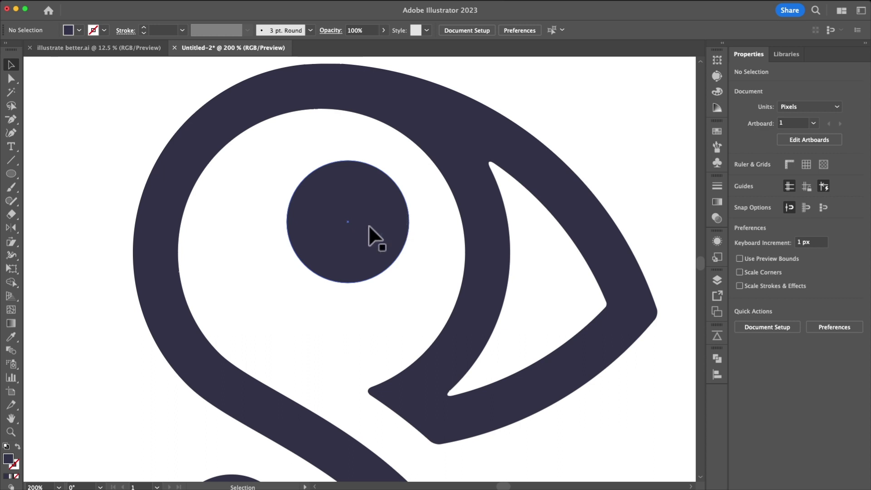
{"action": "scroll", "coordinate": [382, 212], "scroll_direction": "up", "scroll_amount": 1}
{"action": "scroll", "coordinate": [381, 214], "scroll_direction": "down", "scroll_amount": 1}
{"action": "scroll", "coordinate": [381, 214], "scroll_direction": "up", "scroll_amount": 1}
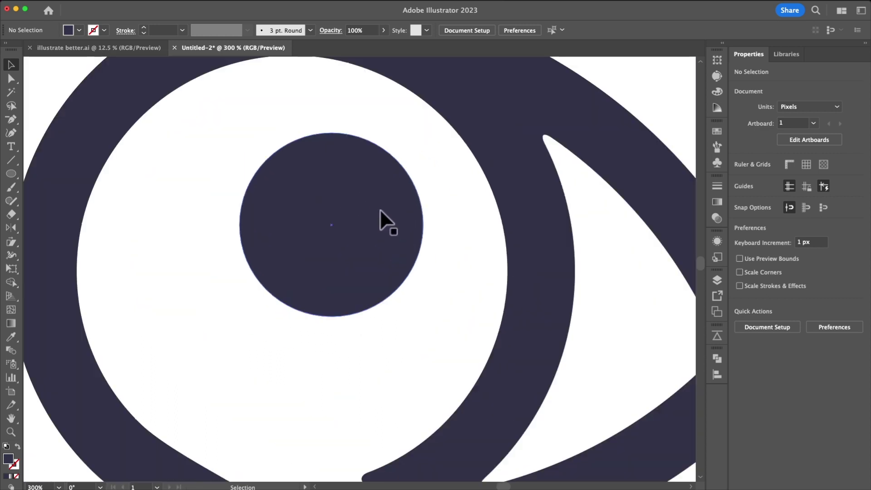
- Draw a right-angled Pen path from above the eye to its centre and out horizontally past its beak-side edge
{"action": "key", "text": "space"}
{"action": "left_click_drag", "start_coordinate": [439, 194], "coordinate": [411, 202]}
{"action": "left_click", "coordinate": [271, 209]}
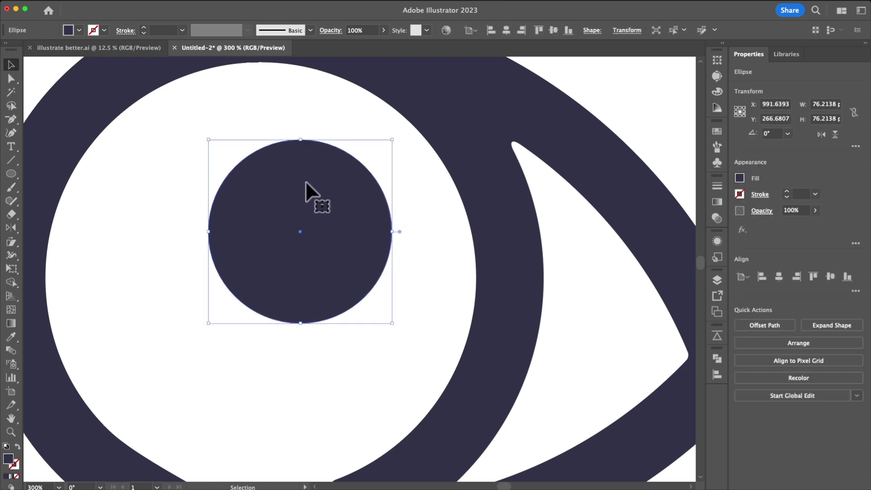
{"action": "key", "text": "p"}
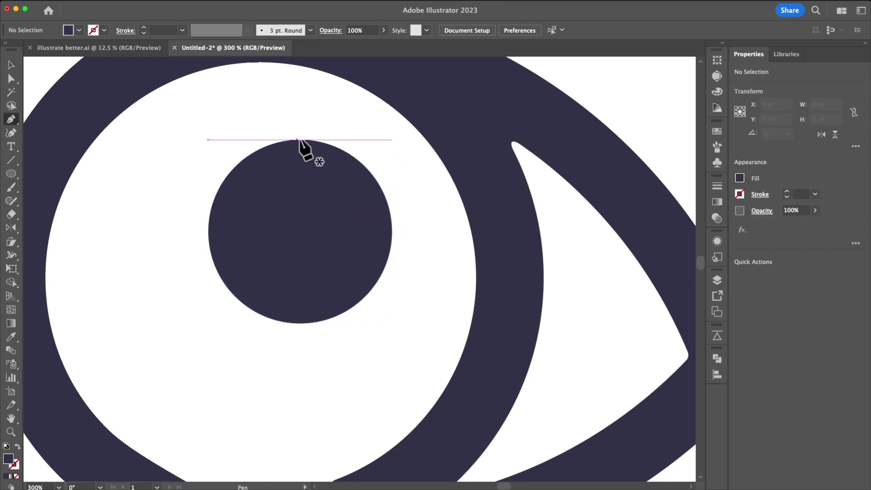
{"action": "key", "text": "p"}
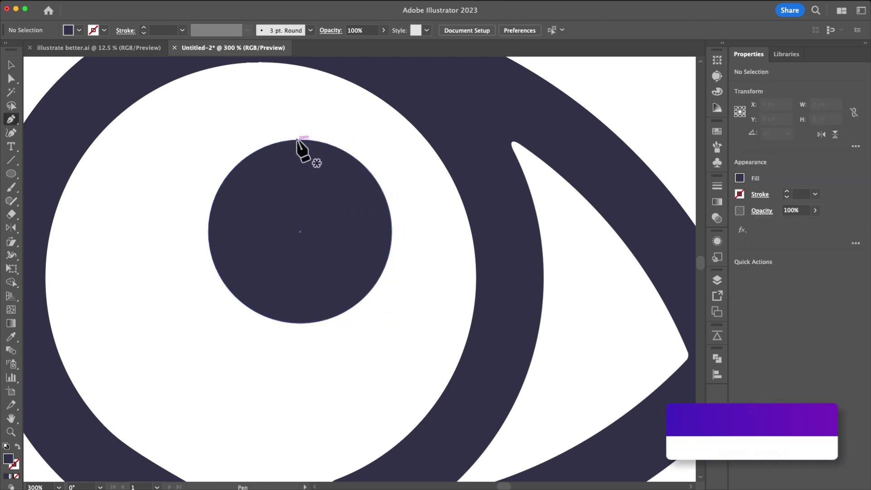
{"action": "left_click", "coordinate": [297, 139]}
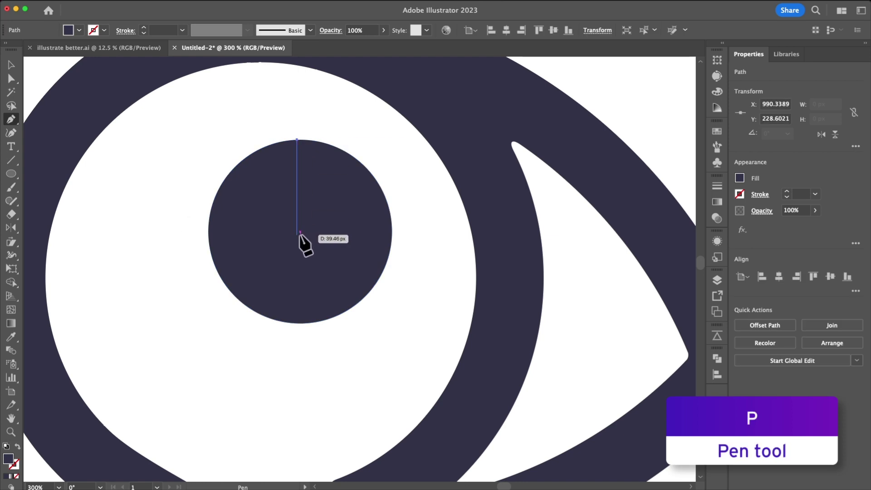
{"action": "key", "text": "super+z"}
{"action": "left_click", "coordinate": [300, 128]}
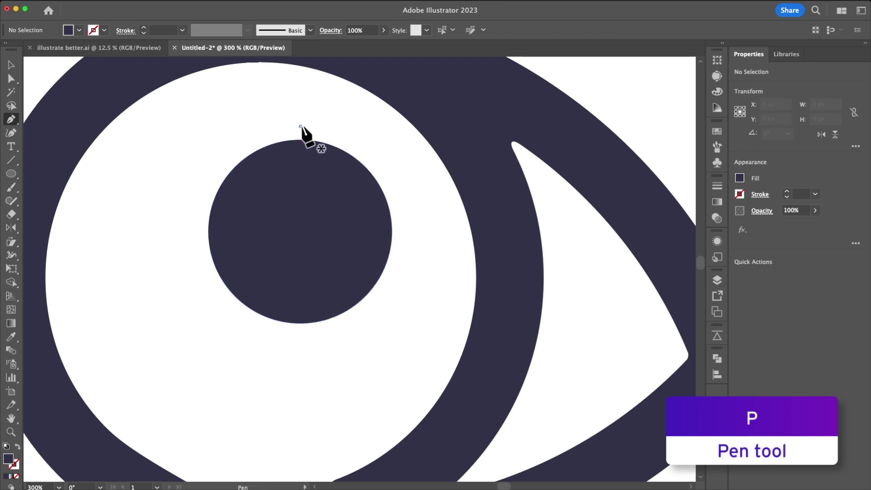
{"action": "left_click", "coordinate": [300, 231], "text": "shift"}
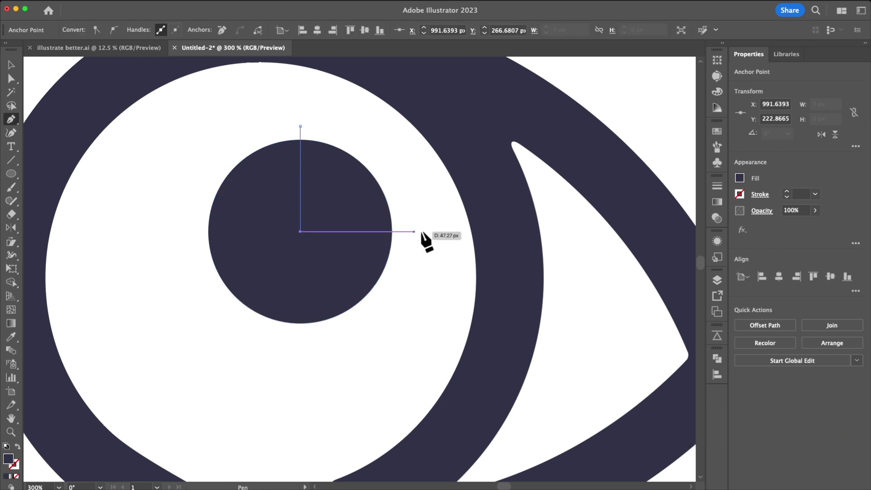
{"action": "left_click", "coordinate": [424, 232]}
- Cut the eye down to its upper beak-side quarter with the Shape Builder and delete the leftover pieces
{"action": "key", "text": "v"}
{"action": "left_click_drag", "start_coordinate": [398, 162], "coordinate": [293, 284]}
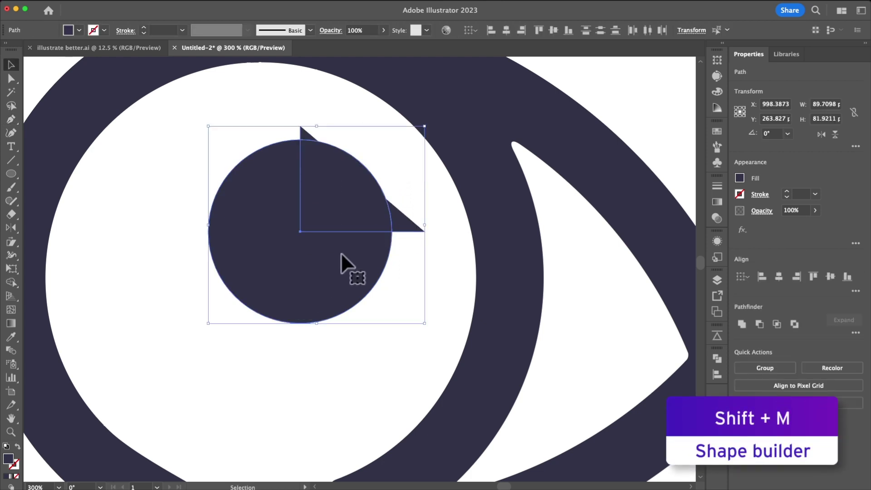
{"action": "key", "text": "shift+m"}
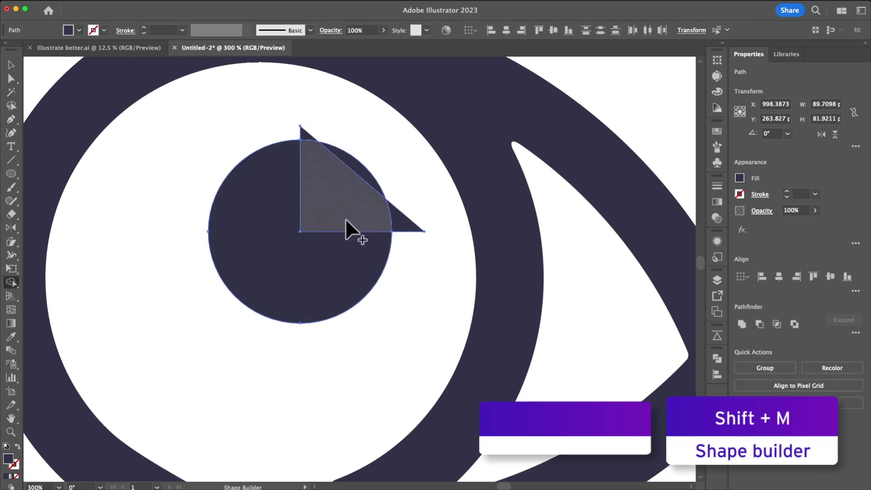
{"action": "left_click", "coordinate": [305, 267], "text": "alt"}
{"action": "key", "text": "v"}
{"action": "left_click", "coordinate": [383, 236]}
{"action": "left_click", "coordinate": [403, 222]}
{"action": "key", "text": "Delete"}
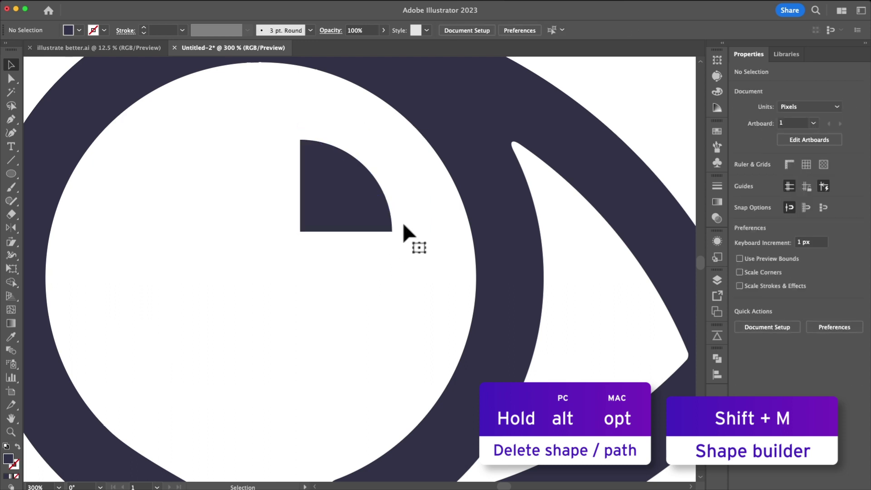
- Enlarge the quarter-circle eye proportionally from its inner corner to about 53 px wide and high
{"action": "left_click", "coordinate": [349, 187]}
{"action": "scroll", "coordinate": [346, 222], "scroll_direction": "down", "scroll_amount": 4}
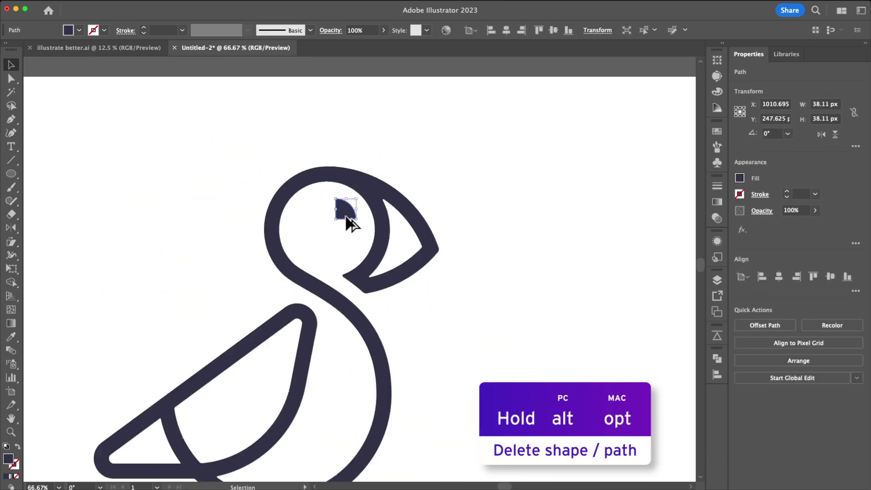
{"action": "left_click", "coordinate": [446, 327]}
{"action": "left_click_drag", "start_coordinate": [436, 350], "coordinate": [457, 282]}
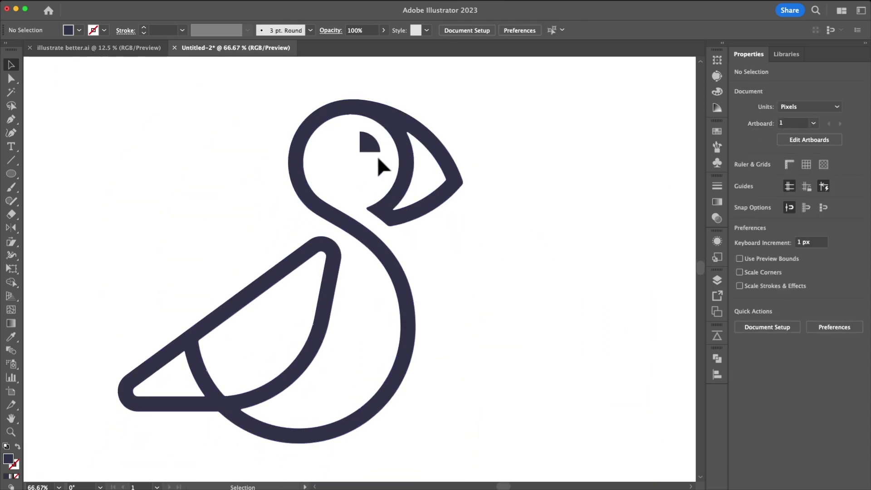
{"action": "scroll", "coordinate": [374, 129], "scroll_direction": "up", "scroll_amount": 4}
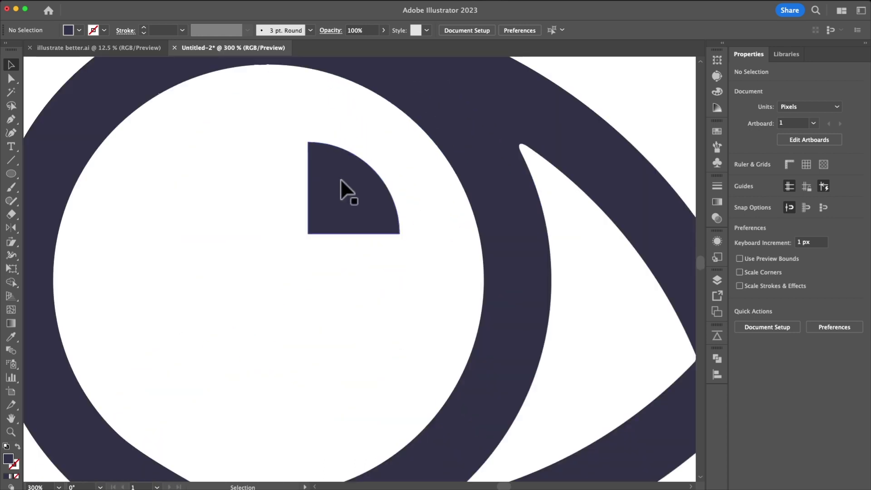
{"action": "left_click", "coordinate": [340, 181]}
{"action": "left_click_drag", "start_coordinate": [307, 234], "coordinate": [273, 281]}
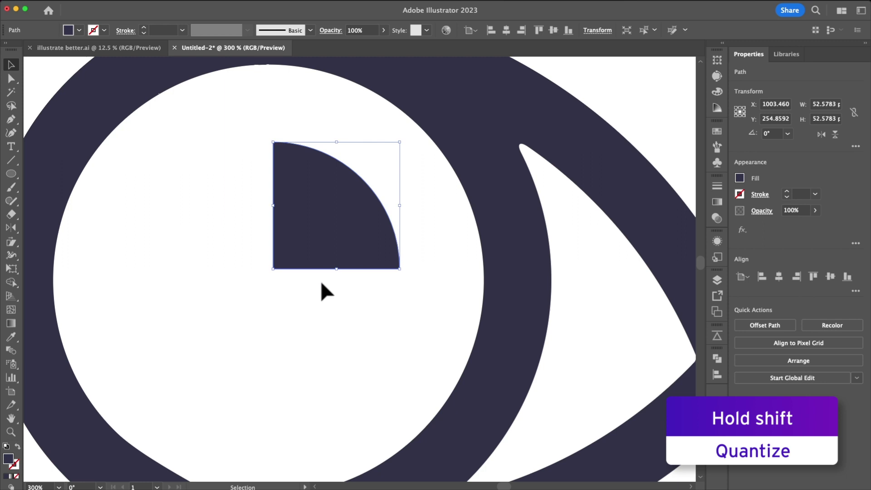
{"action": "left_click", "coordinate": [291, 302]}
{"action": "scroll", "coordinate": [324, 258], "scroll_direction": "down", "scroll_amount": 4}
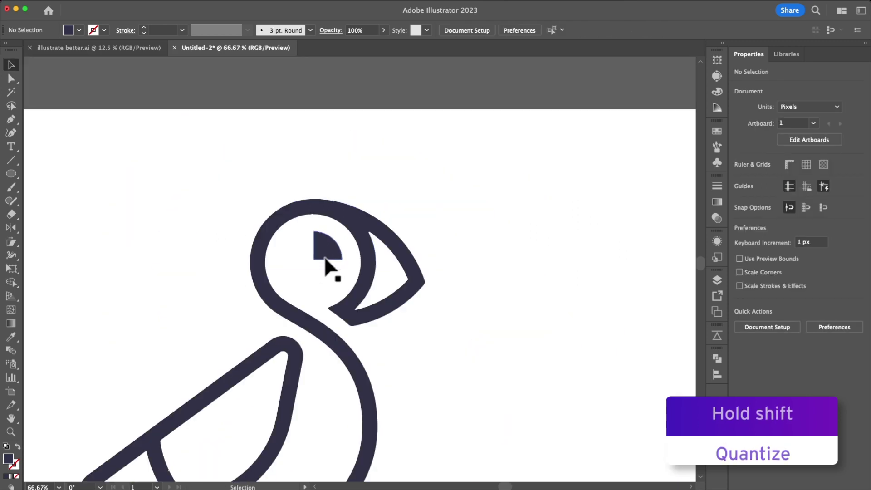
{"action": "left_click_drag", "start_coordinate": [391, 387], "coordinate": [461, 271]}
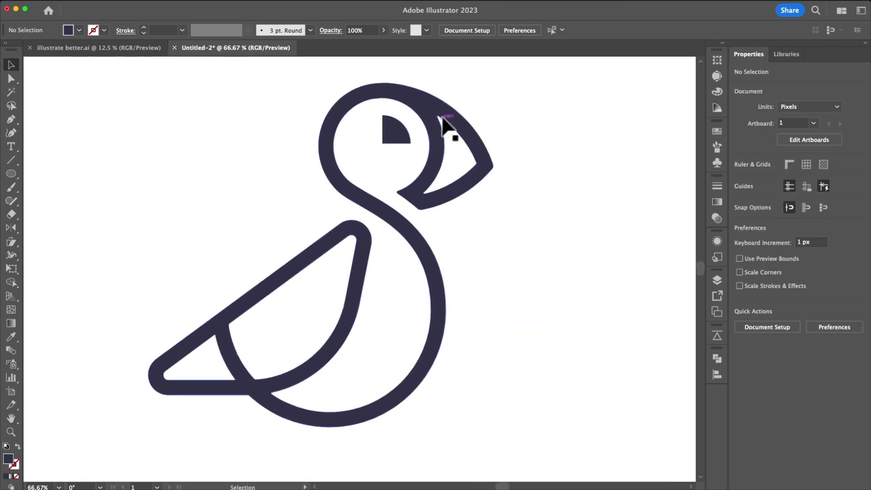
- Round all three corners of the quarter-circle eye to 6 px
{"action": "scroll", "coordinate": [415, 112], "scroll_direction": "up", "scroll_amount": 5}
{"action": "key", "text": "a"}
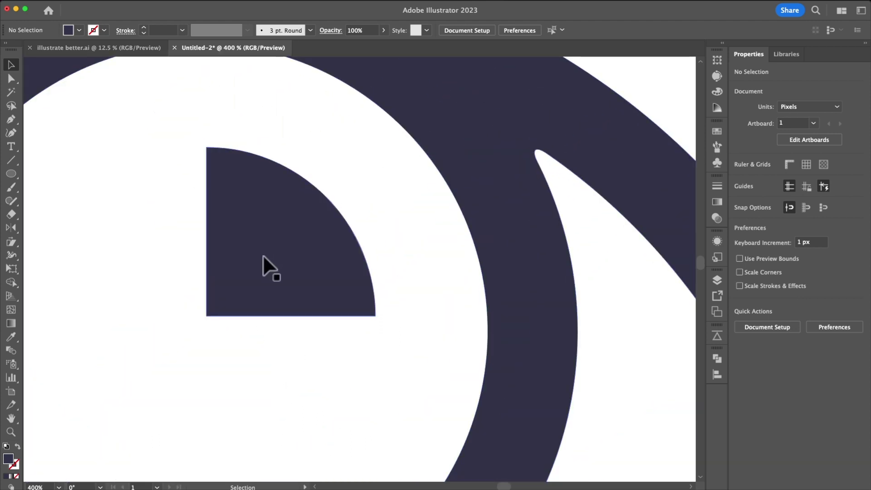
{"action": "left_click", "coordinate": [239, 172]}
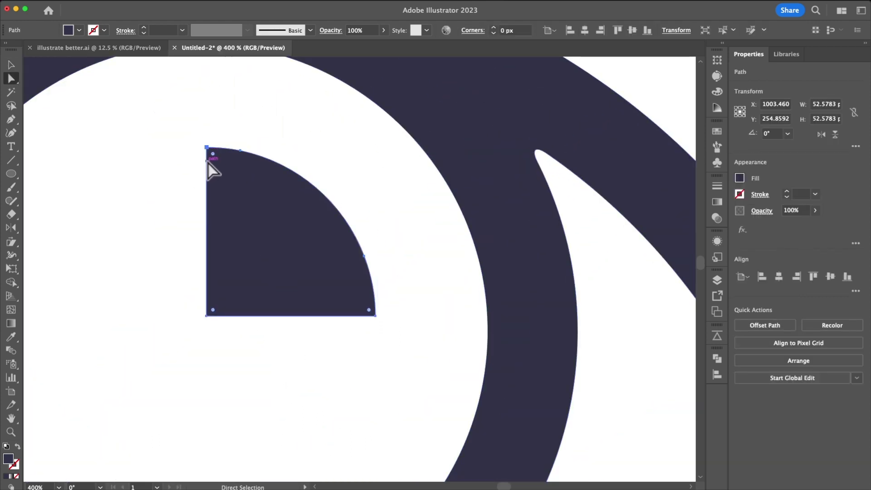
{"action": "left_click_drag", "start_coordinate": [212, 154], "coordinate": [224, 168]}
{"action": "left_click", "coordinate": [493, 28]}
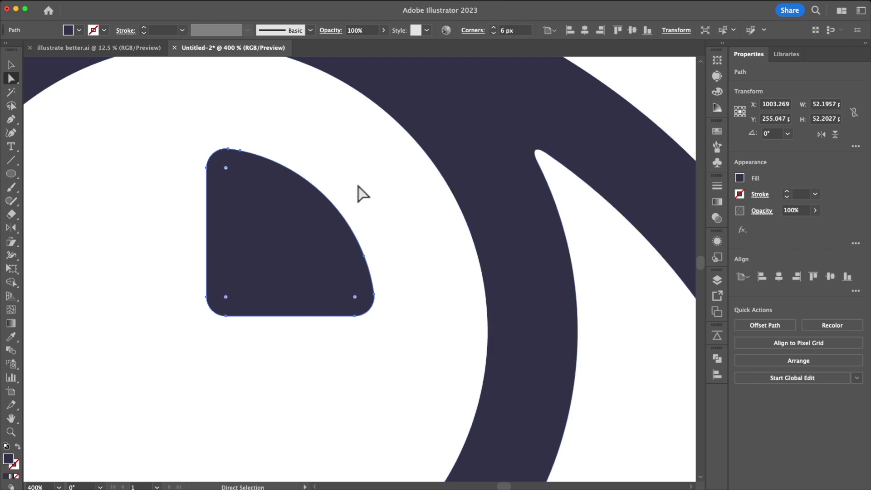
- Add an anchor point midway along the eye's vertical straight edge and convert it to a smooth point
{"action": "scroll", "coordinate": [359, 182], "scroll_direction": "down", "scroll_amount": 3}
{"action": "left_click_drag", "start_coordinate": [356, 337], "coordinate": [370, 348]}
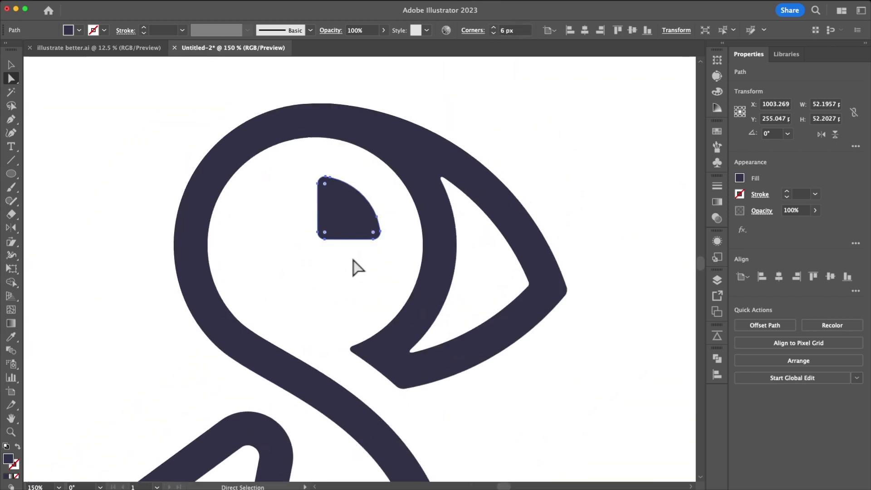
{"action": "key", "text": "v"}
{"action": "scroll", "coordinate": [372, 188], "scroll_direction": "down", "scroll_amount": 1}
{"action": "scroll", "coordinate": [368, 194], "scroll_direction": "up", "scroll_amount": 4}
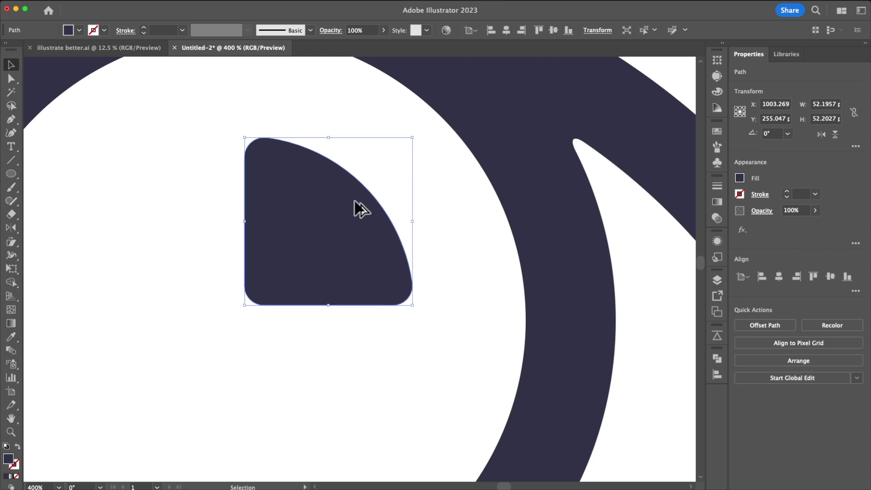
{"action": "scroll", "coordinate": [362, 209], "scroll_direction": "up", "scroll_amount": 2}
{"action": "left_click", "coordinate": [414, 173]}
{"action": "left_click", "coordinate": [301, 210]}
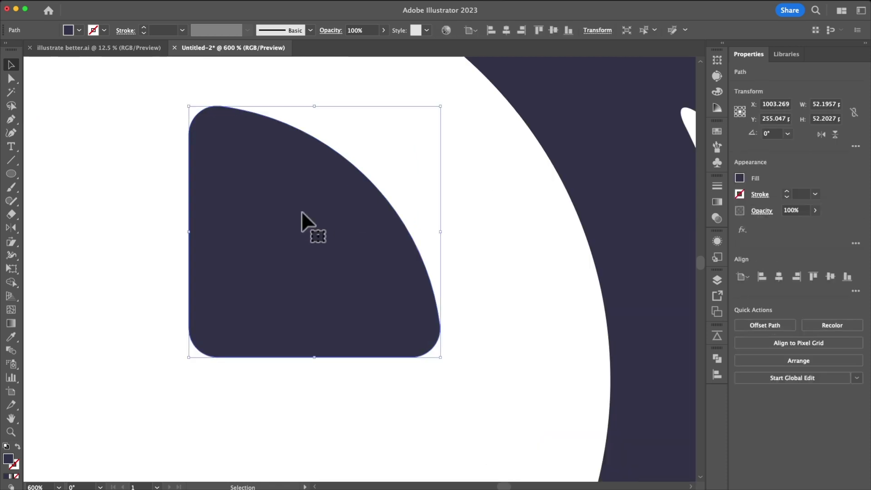
{"action": "key", "text": "p"}
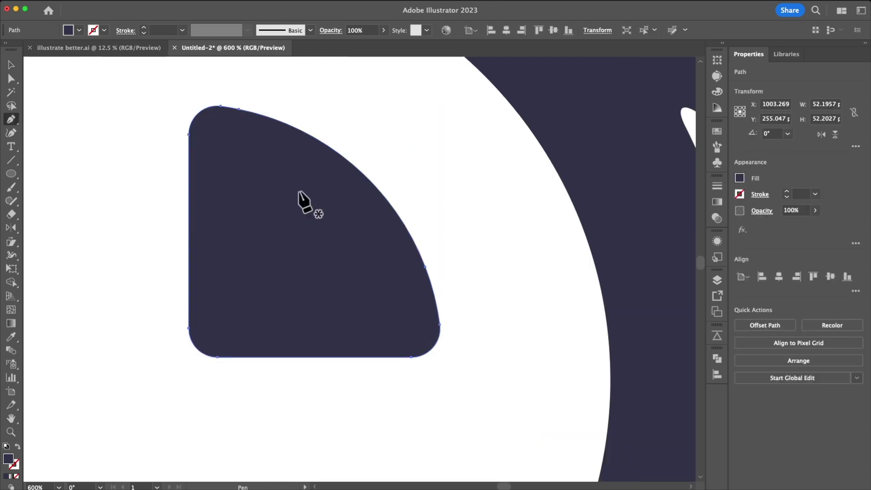
{"action": "left_click", "coordinate": [188, 231]}
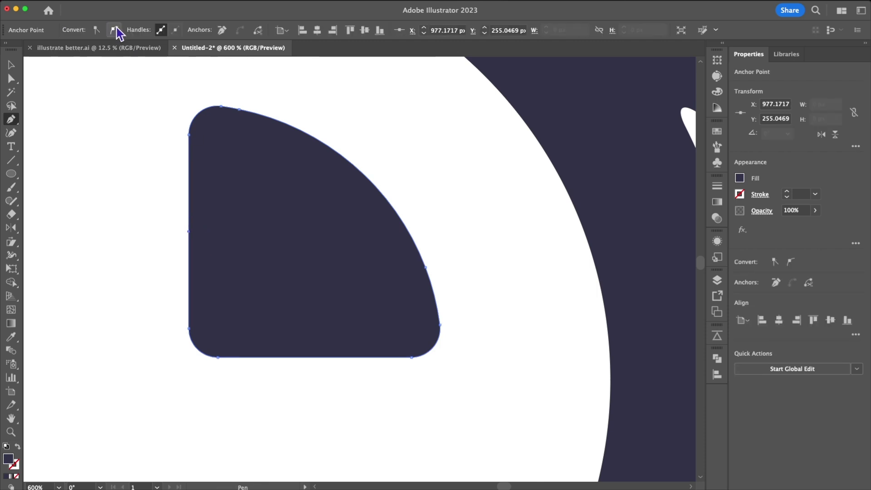
- Lengthen the new anchor's handles with Scale and move the point about 3 px inward to curve the vertical edge
{"action": "key", "text": "s"}
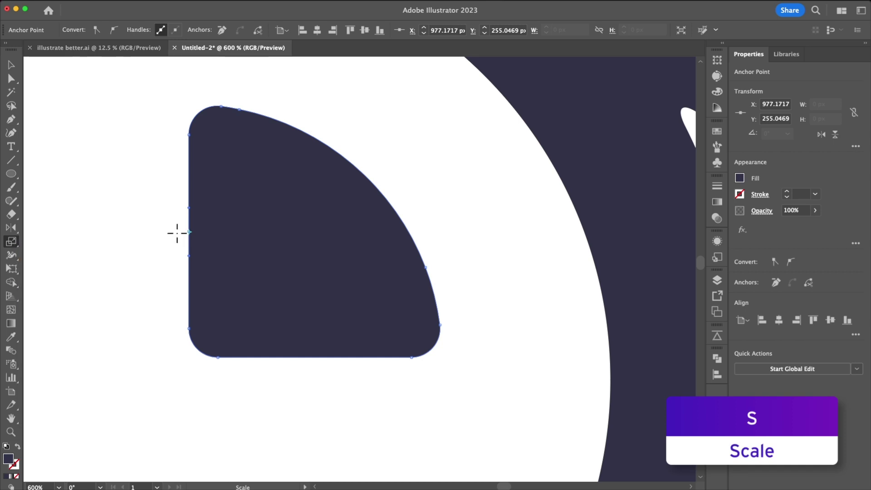
{"action": "left_click_drag", "start_coordinate": [177, 233], "coordinate": [167, 206]}
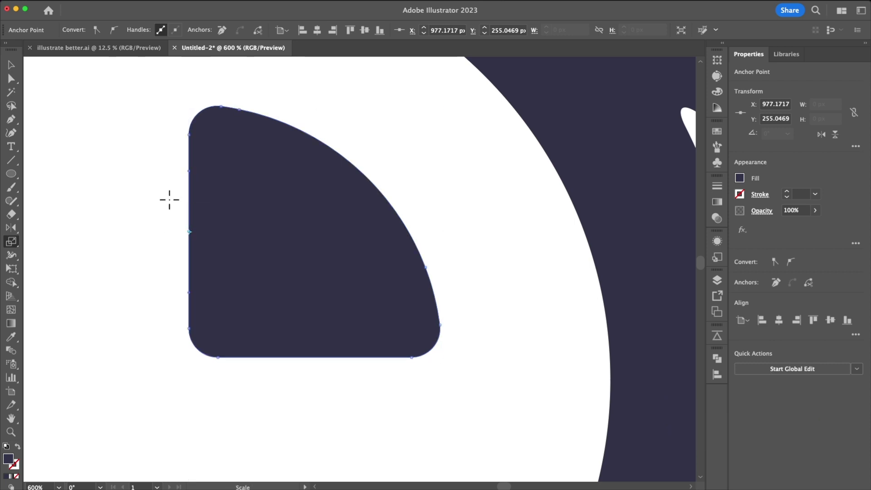
{"action": "key", "text": "a"}
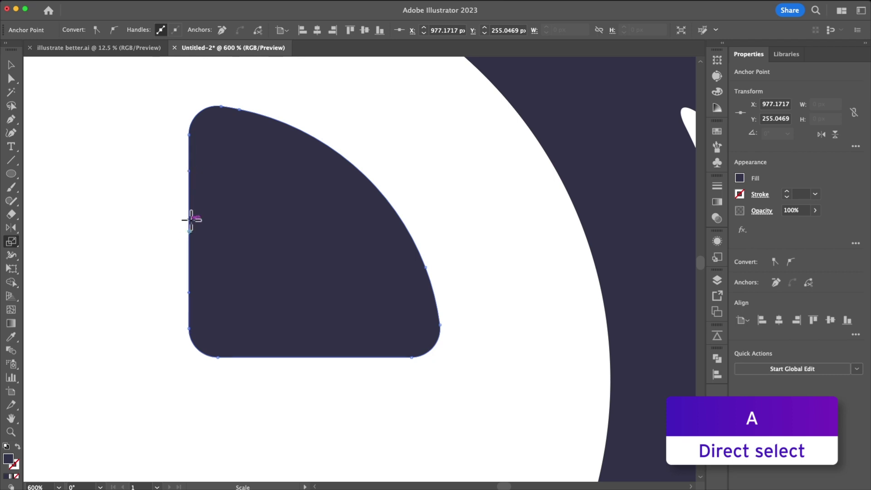
{"action": "key", "text": "a"}
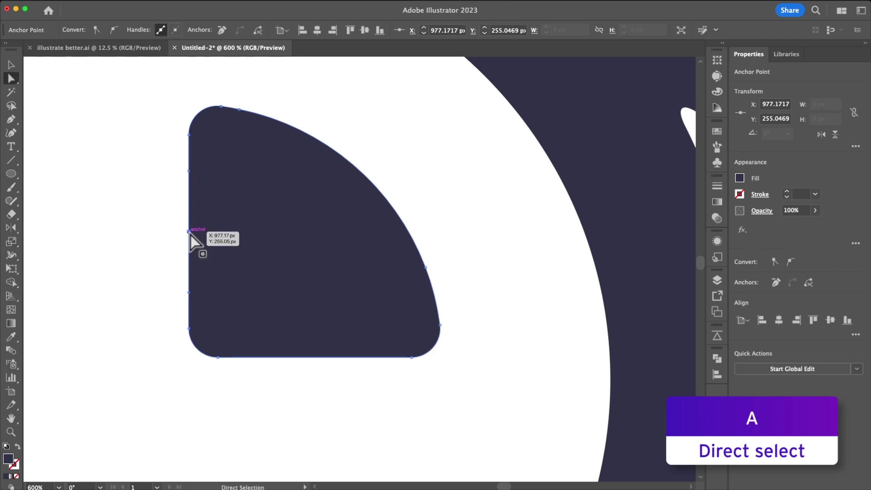
{"action": "left_click_drag", "start_coordinate": [189, 231], "coordinate": [203, 231]}
{"action": "left_click", "coordinate": [172, 138]}
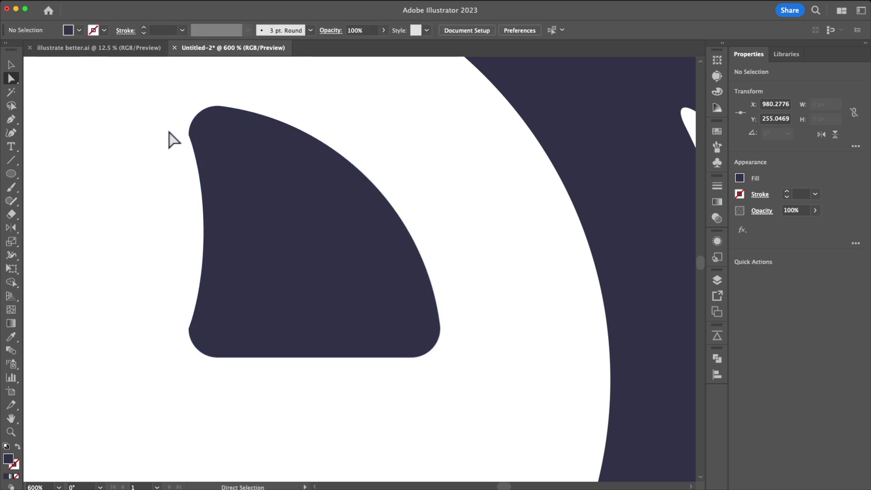
- Select the two anchor points at the ends of the eye's inward-curved edge
{"action": "left_click", "coordinate": [190, 328]}
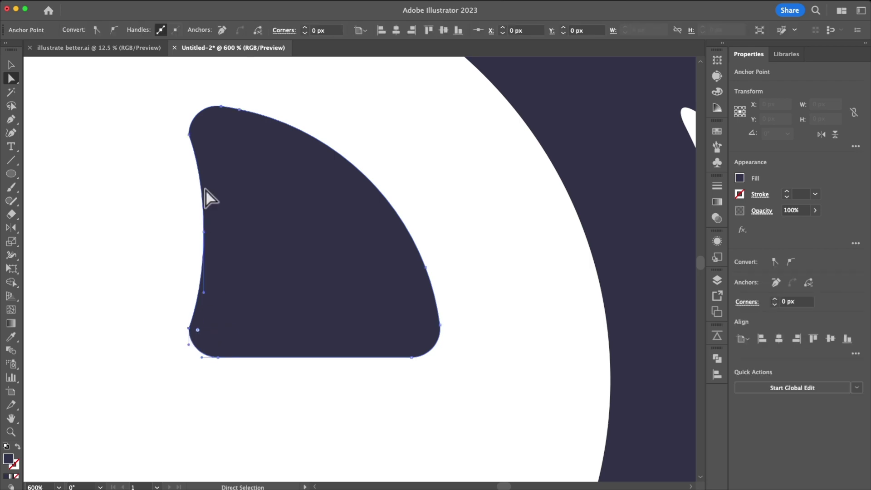
{"action": "left_click", "coordinate": [190, 136], "text": "shift"}
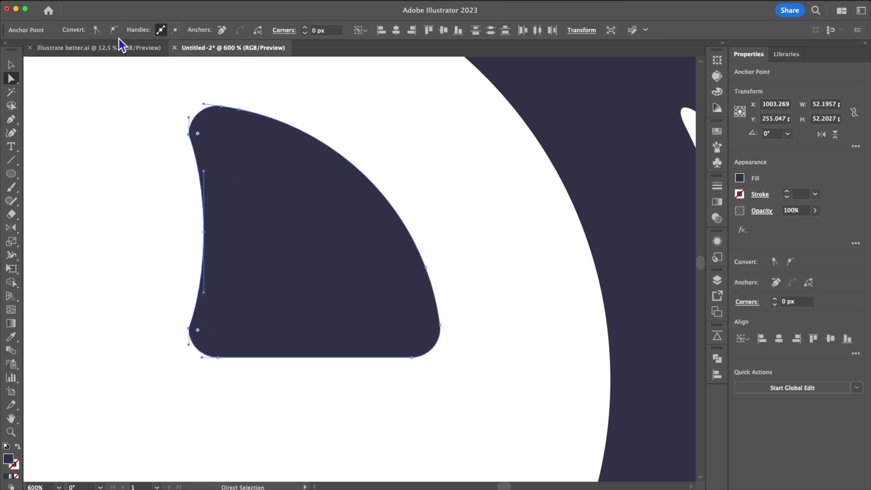